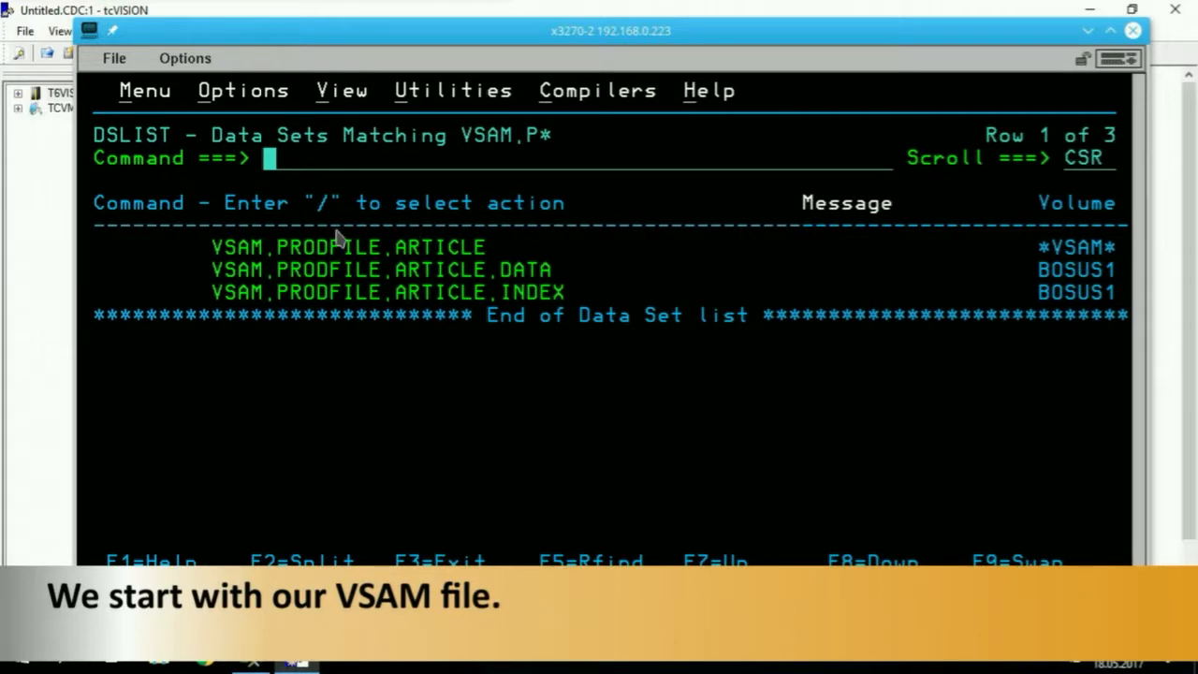
Step: Look up the data set USER.JCLLIB.VSAM in the Data Set List Utility and open its member list for editing
key("F3")
type("user")
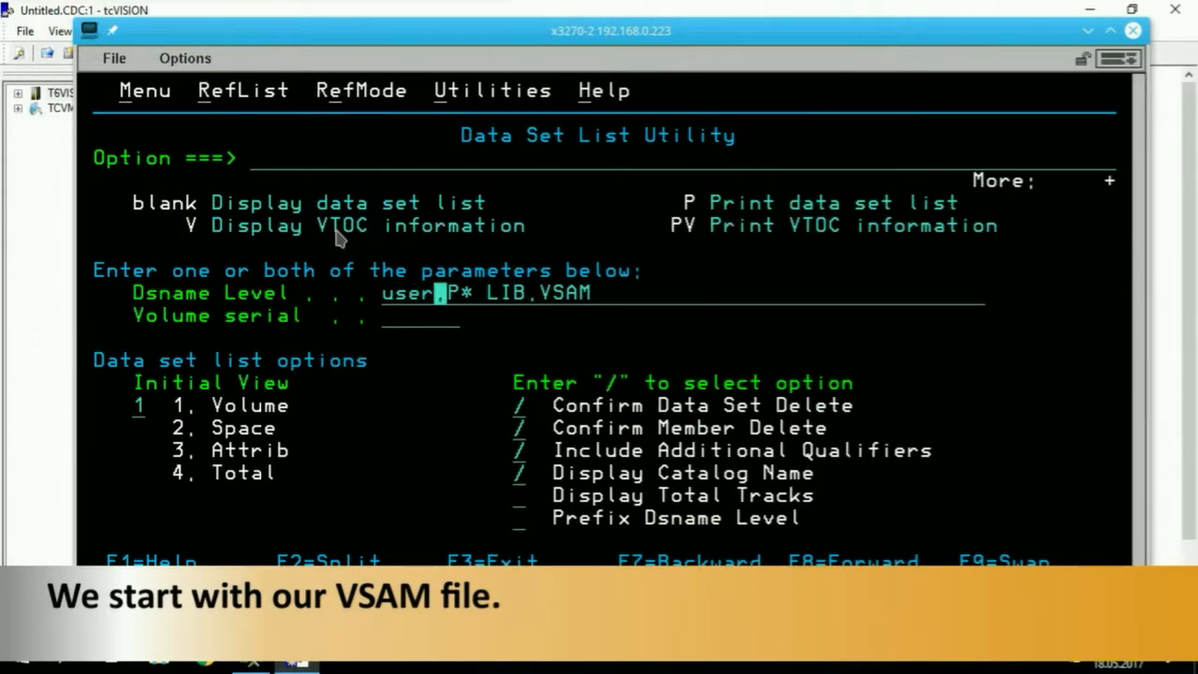
type(".jcl")
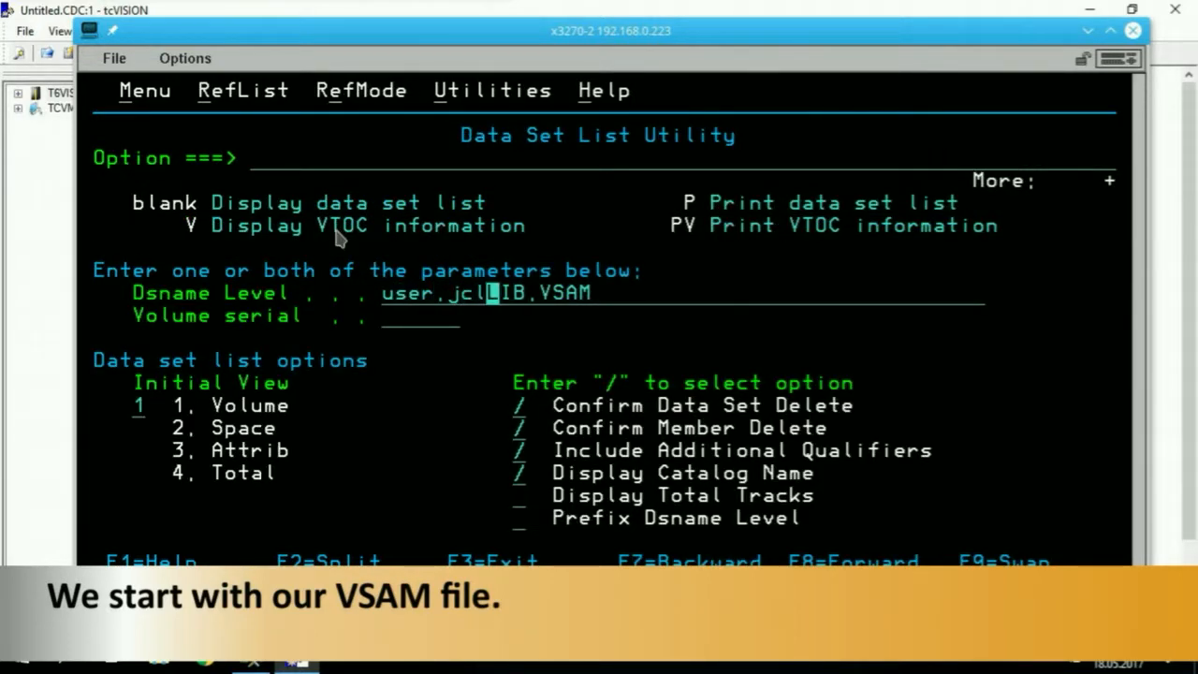
key("Return")
key("Tab")
type("e")
key("Return")
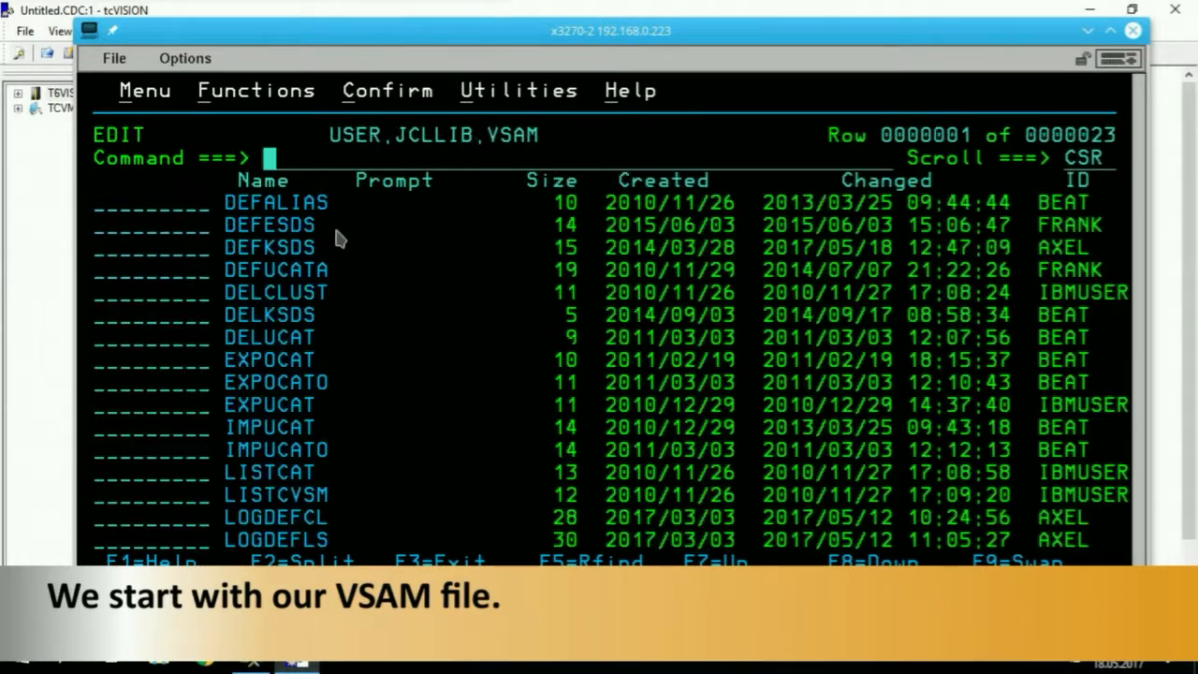
Step: Open the REPRO member of USER.JCLLIB.VSAM for editing
key("F8")
key("Tab")
key("Tab")
key("Tab")
key("Tab")
key("Tab")
key("Tab")
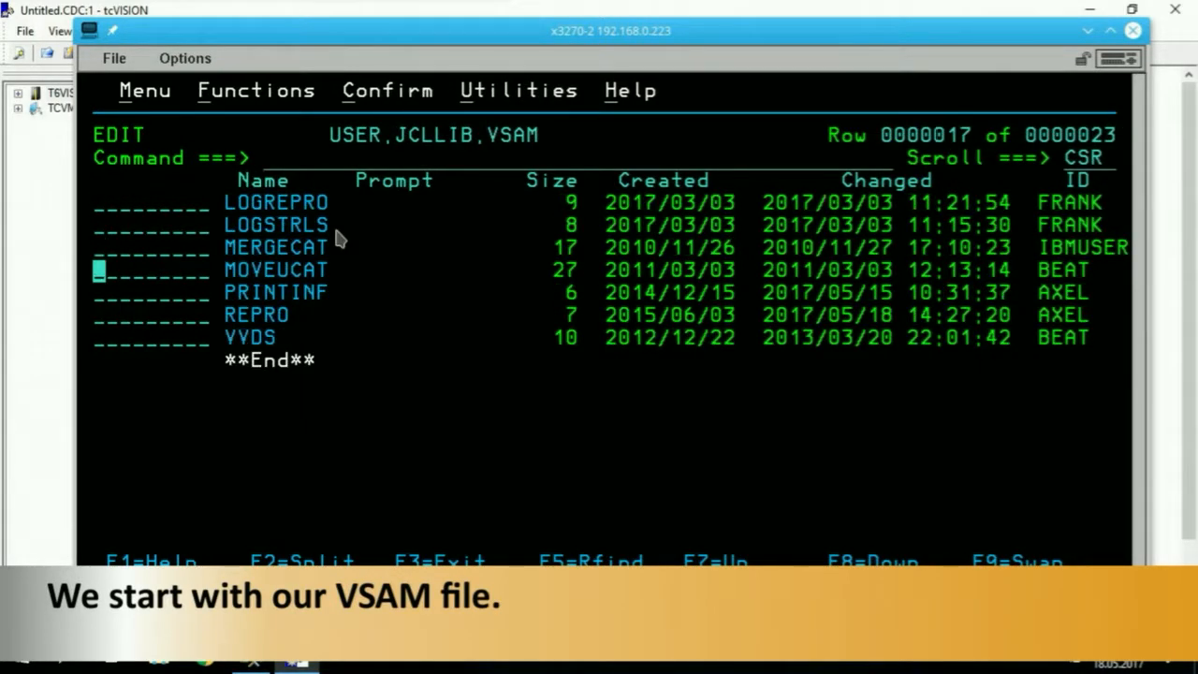
key("Return")
Step: Complete the INDD statement of the REPRO job with the data set name vsam.prodfile.article
key("Down")
key("Down")
key("Down")
key("Down")
key("Down")
key("Down")
key("Down")
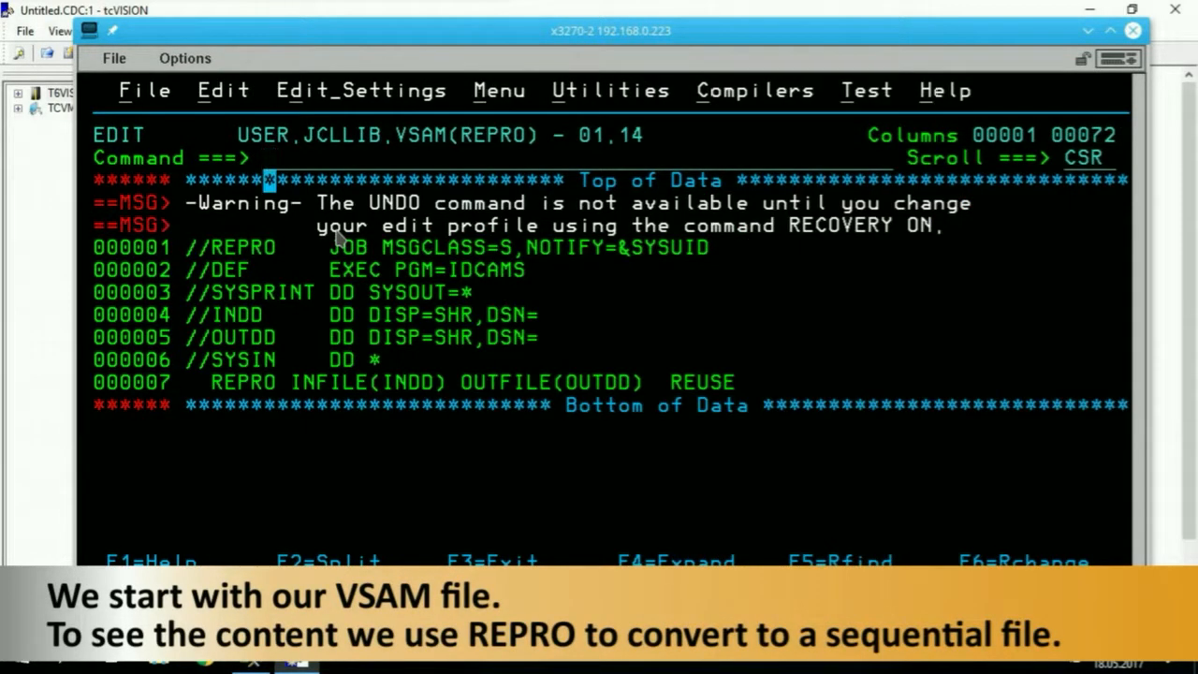
key("Down")
key("Up")
key("Right")
key("Right")
key("Right")
key("Right")
key("Right")
key("Right")
key("Right")
key("Right")
key("Right")
key("Right")
key("Right")
key("Right")
key("Right")
key("Right")
key("Right")
key("Right")
key("Right")
key("Right")
key("Right")
key("Right")
key("Right")
key("Right")
key("Right")
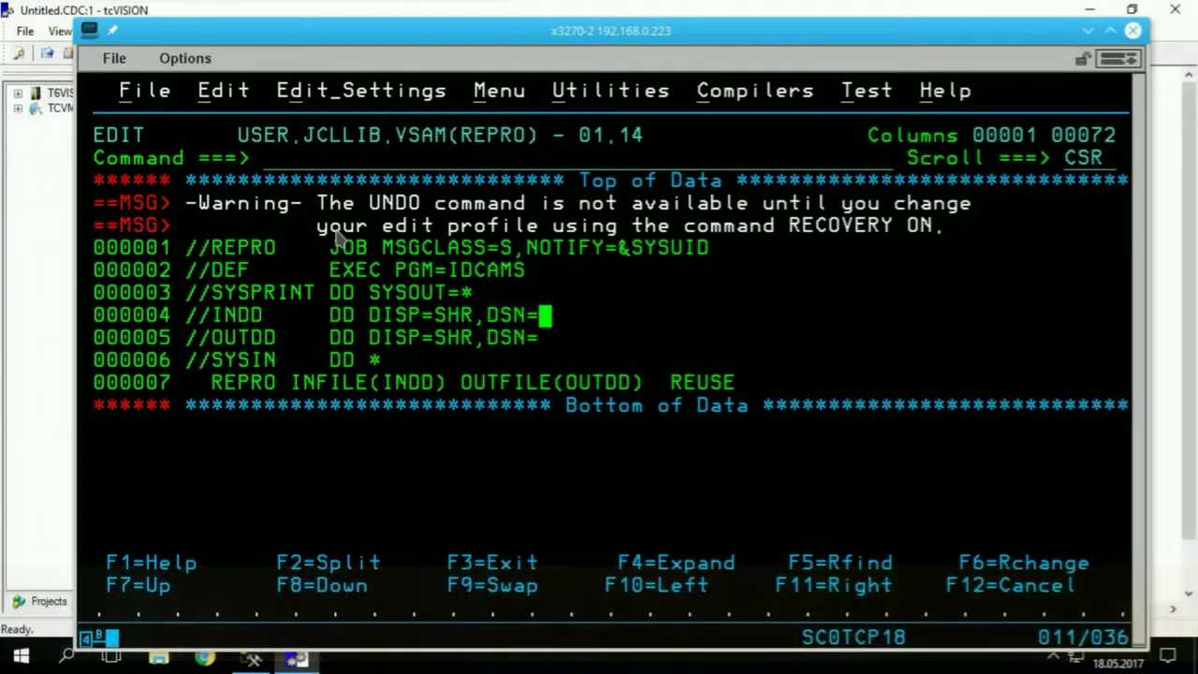
type("vsam.")
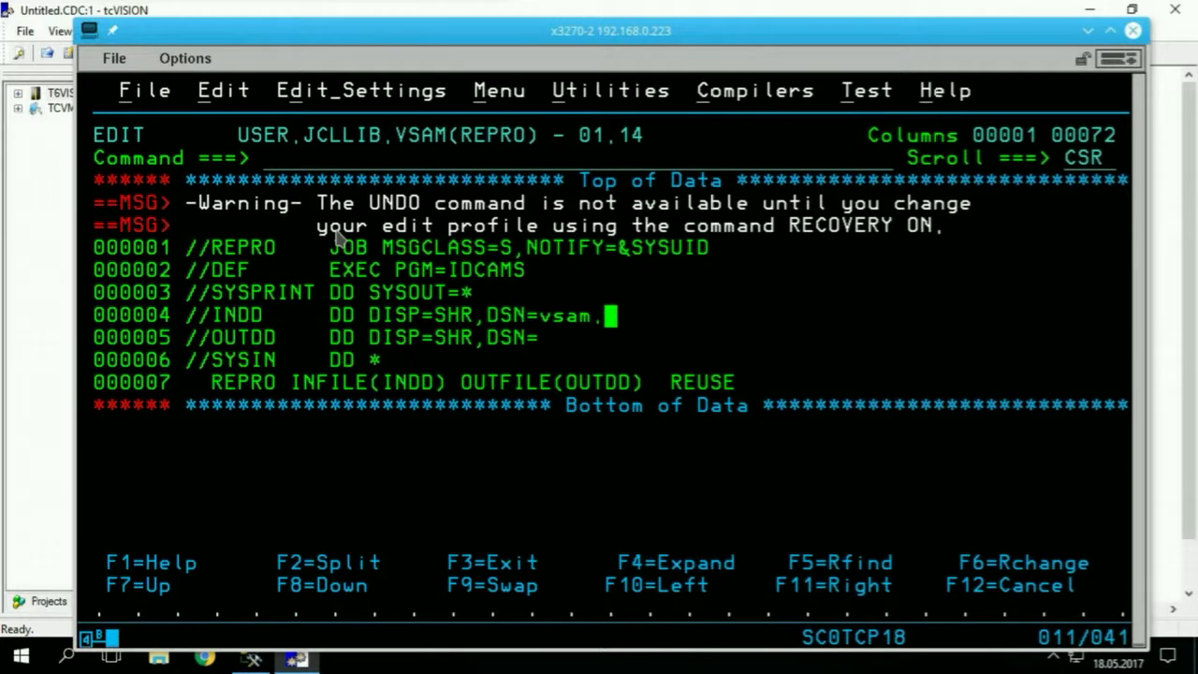
type("prodf")
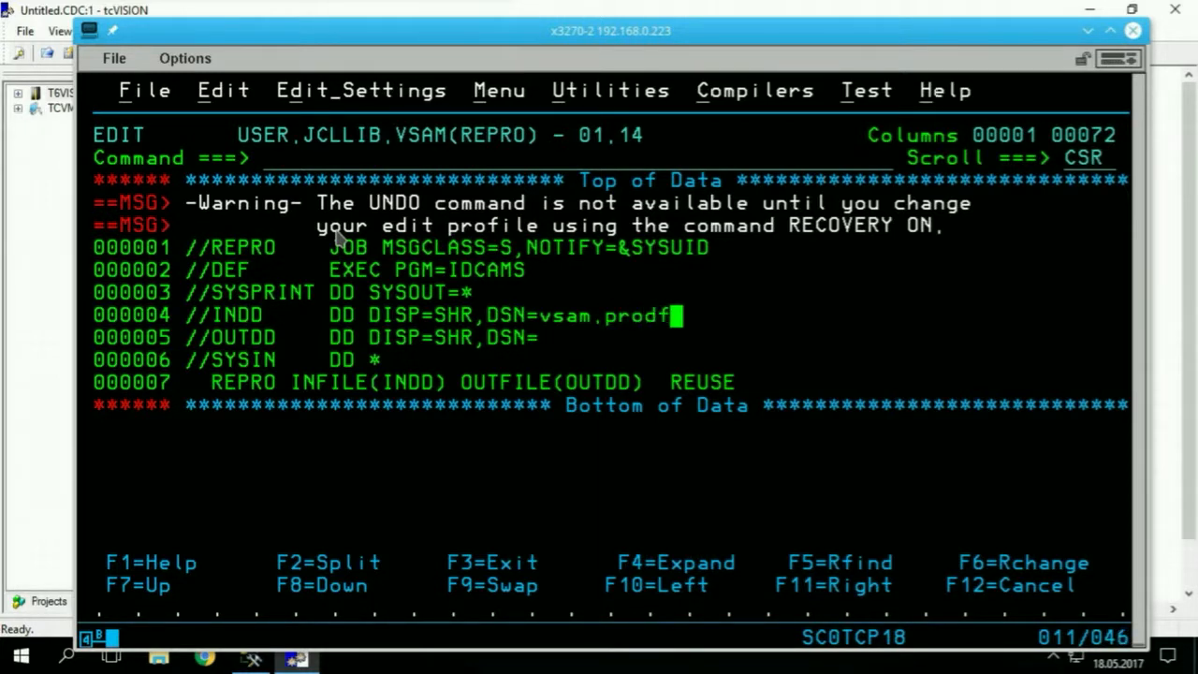
type("ile.article")
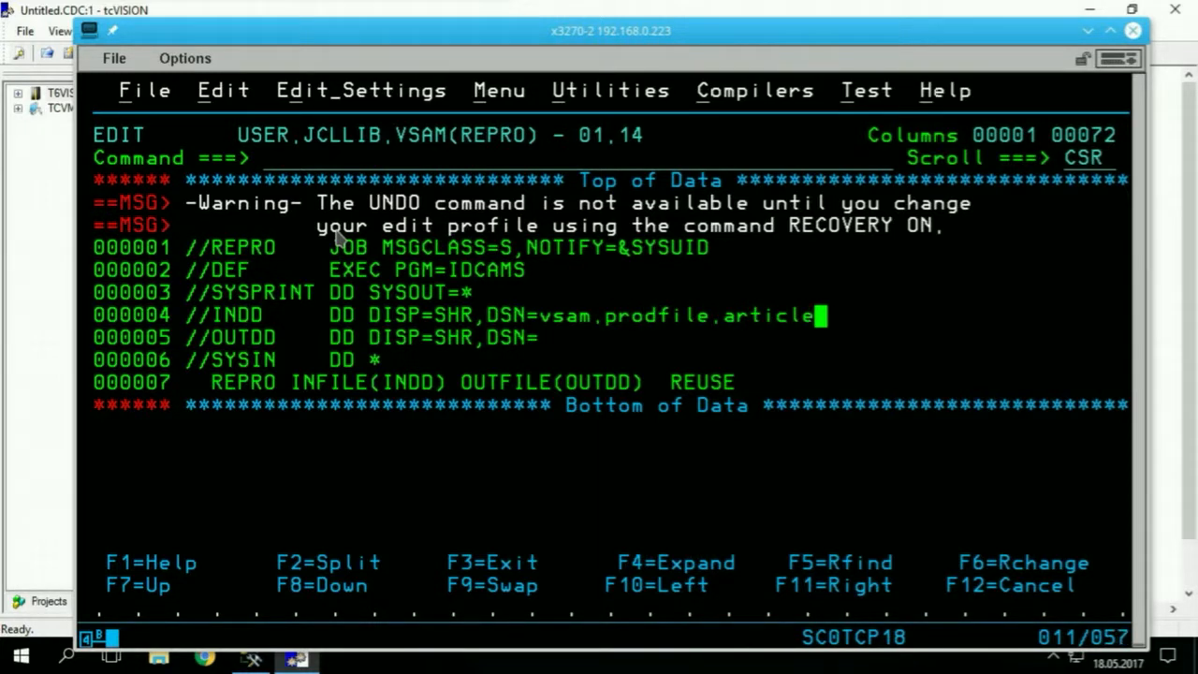
Step: Complete the OUTDD statement of the REPRO job with the data set name seq.article.file
key("Down")
key("Left")
key("Left")
key("Left")
key("Left")
key("Left")
key("Left")
key("Left")
key("Left")
key("Left")
key("Left")
key("Left")
key("Left")
key("Left")
key("Left")
key("Left")
key("Left")
key("Left")
key("Left")
key("Left")
key("Left")
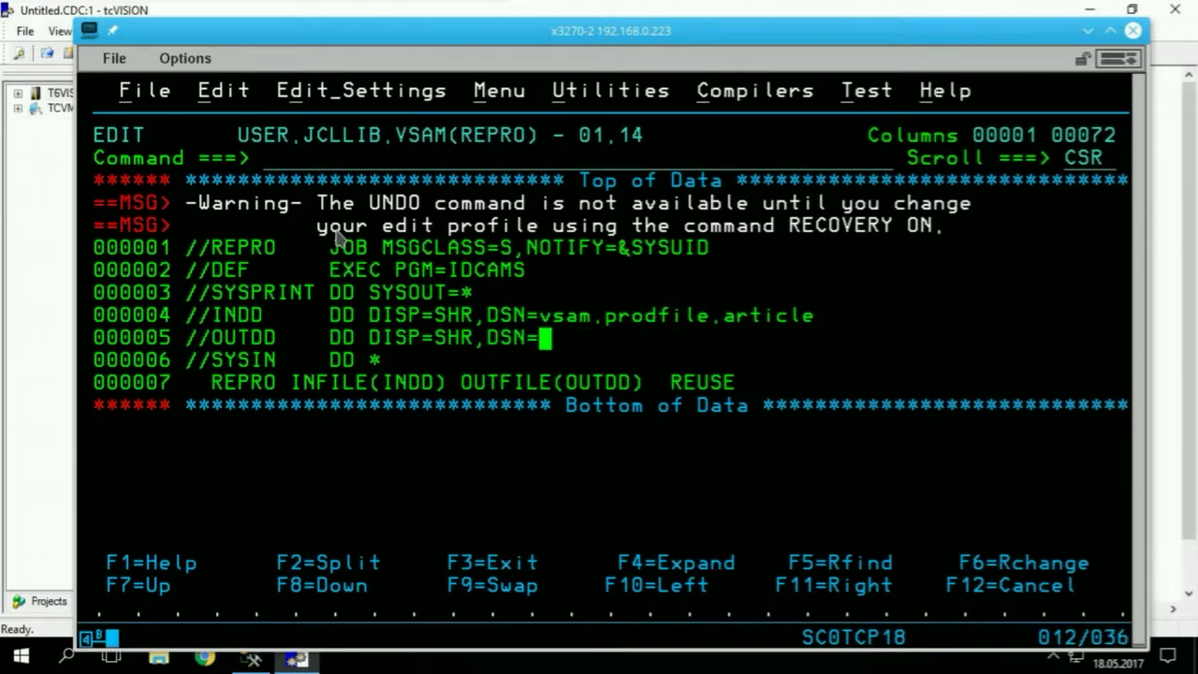
type("seq.ar")
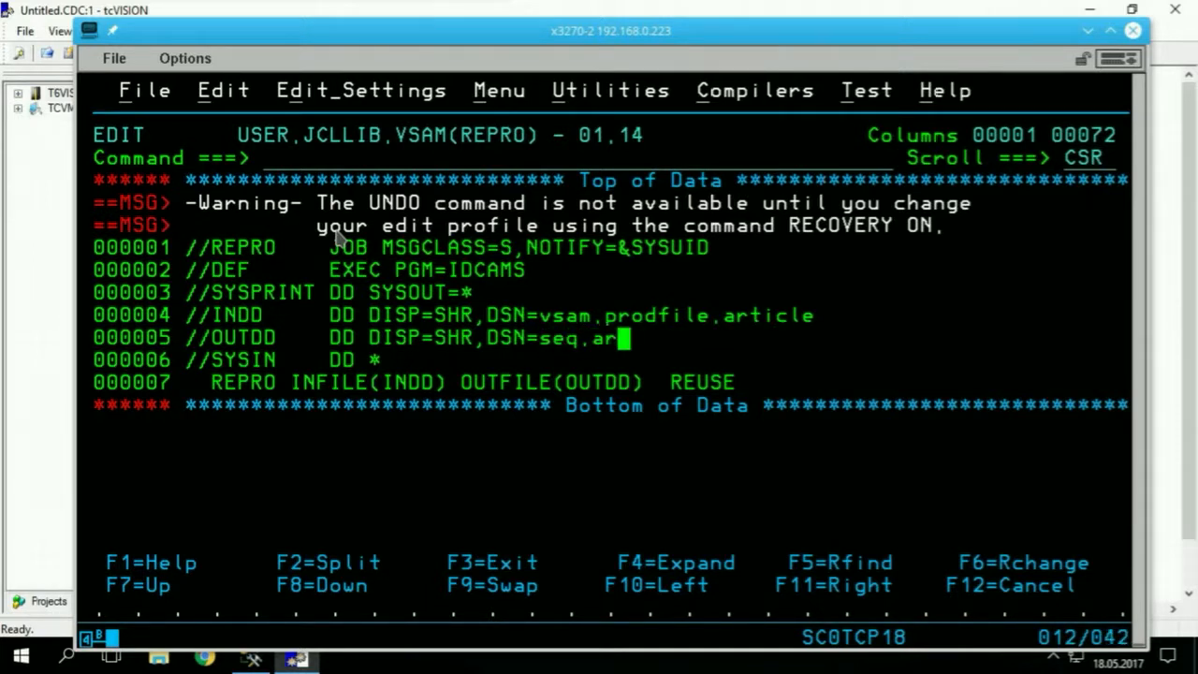
type("ticle.file")
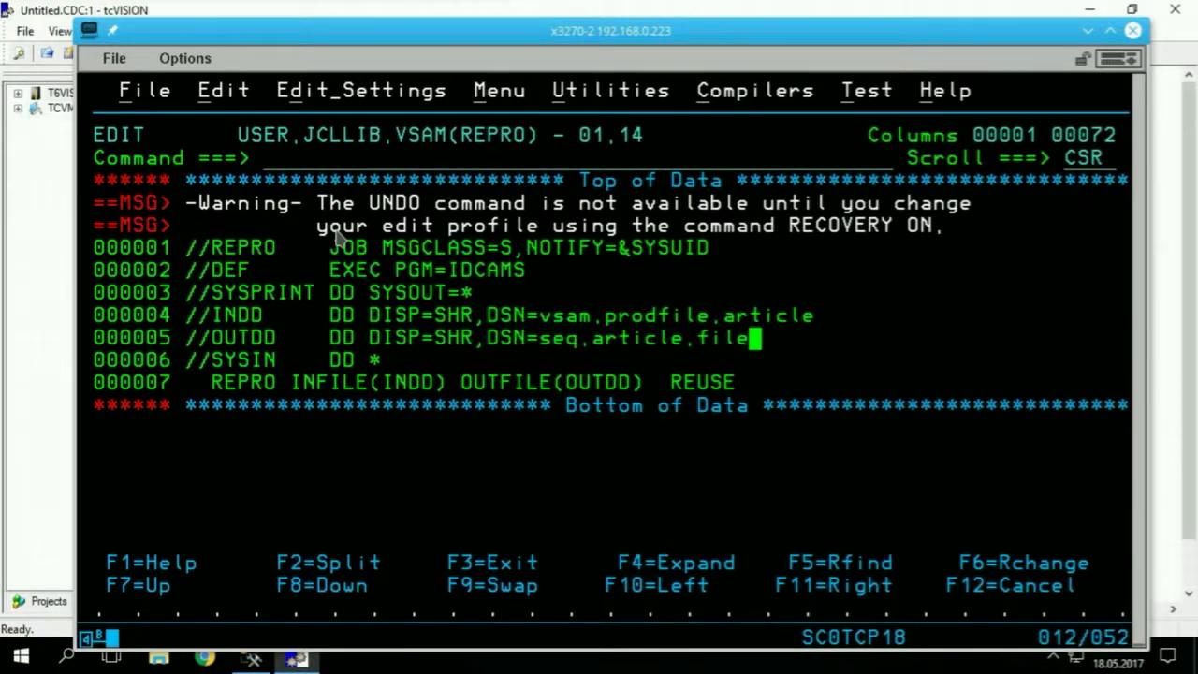
key("Return")
Step: Submit the REPRO job and acknowledge the job messages to return to the editor
key("Home")
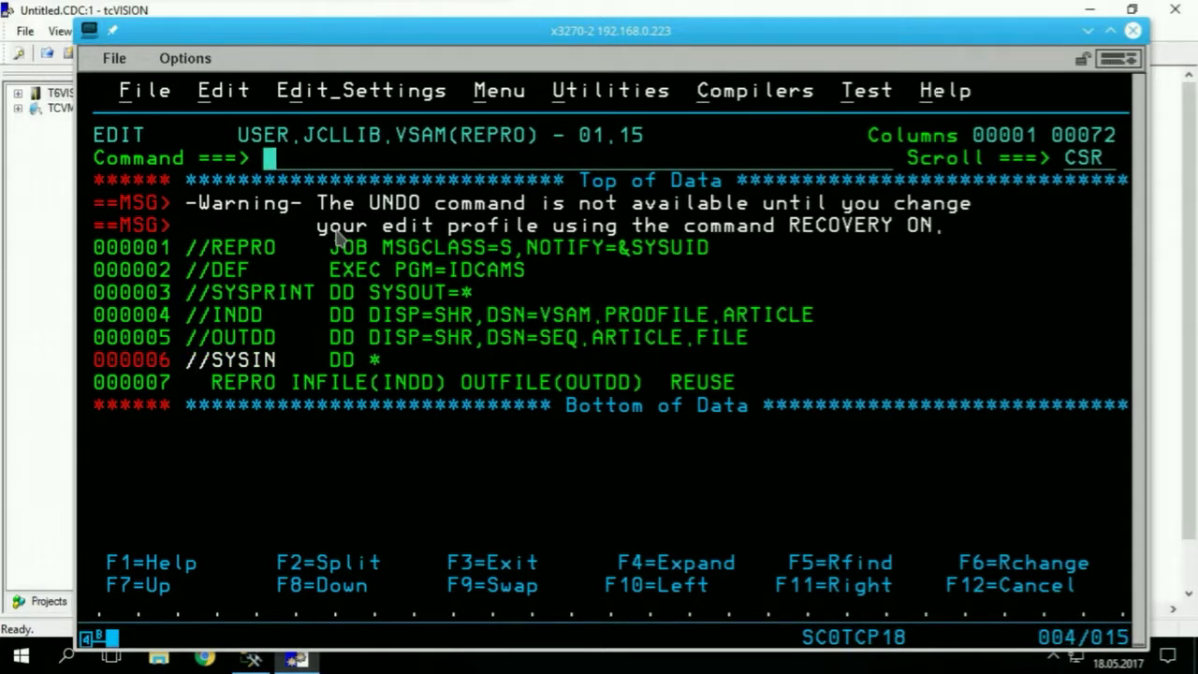
type("sub")
key("Return")
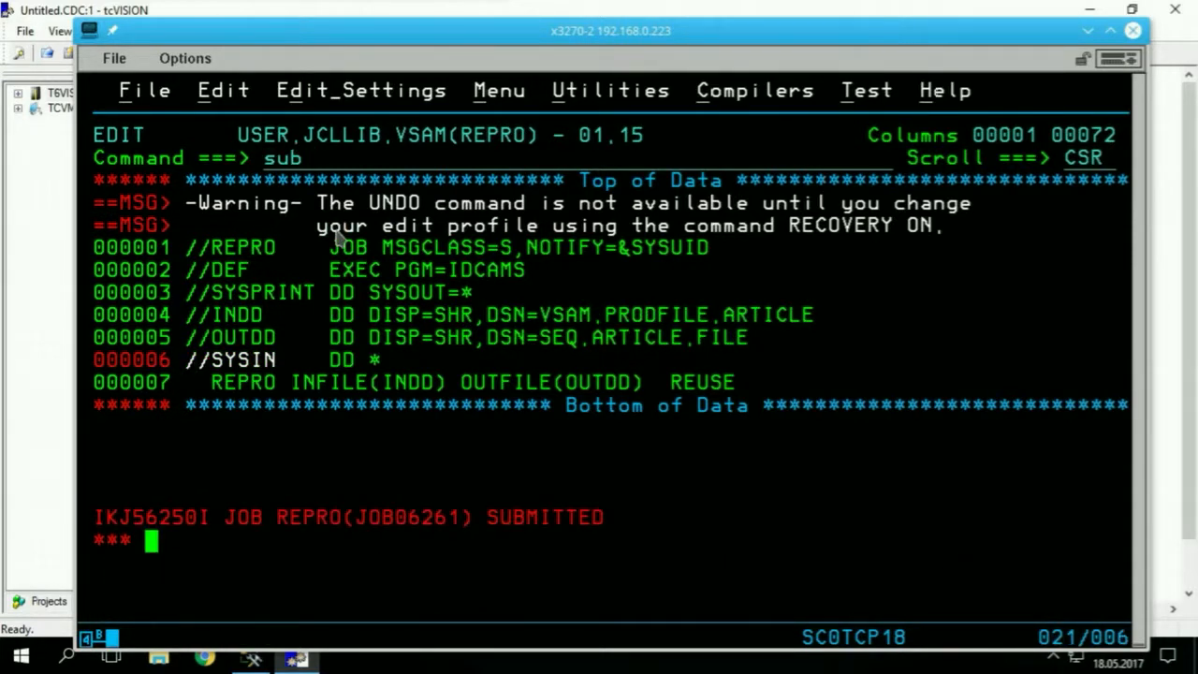
key("Return")
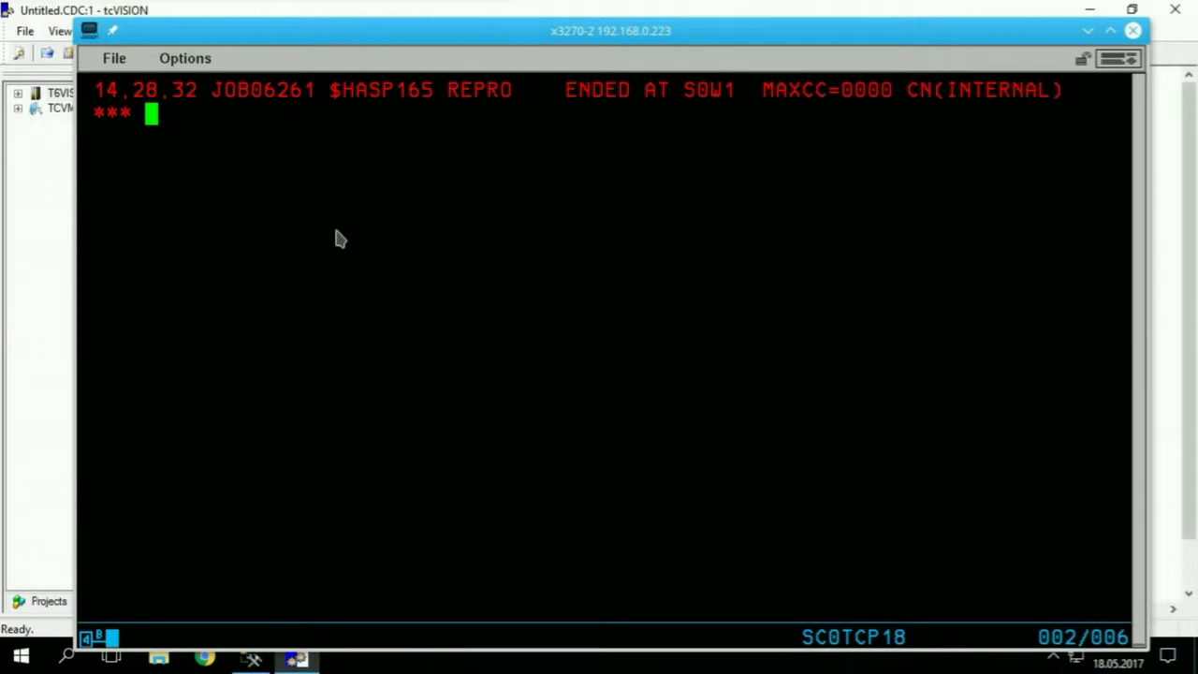
key("Return")
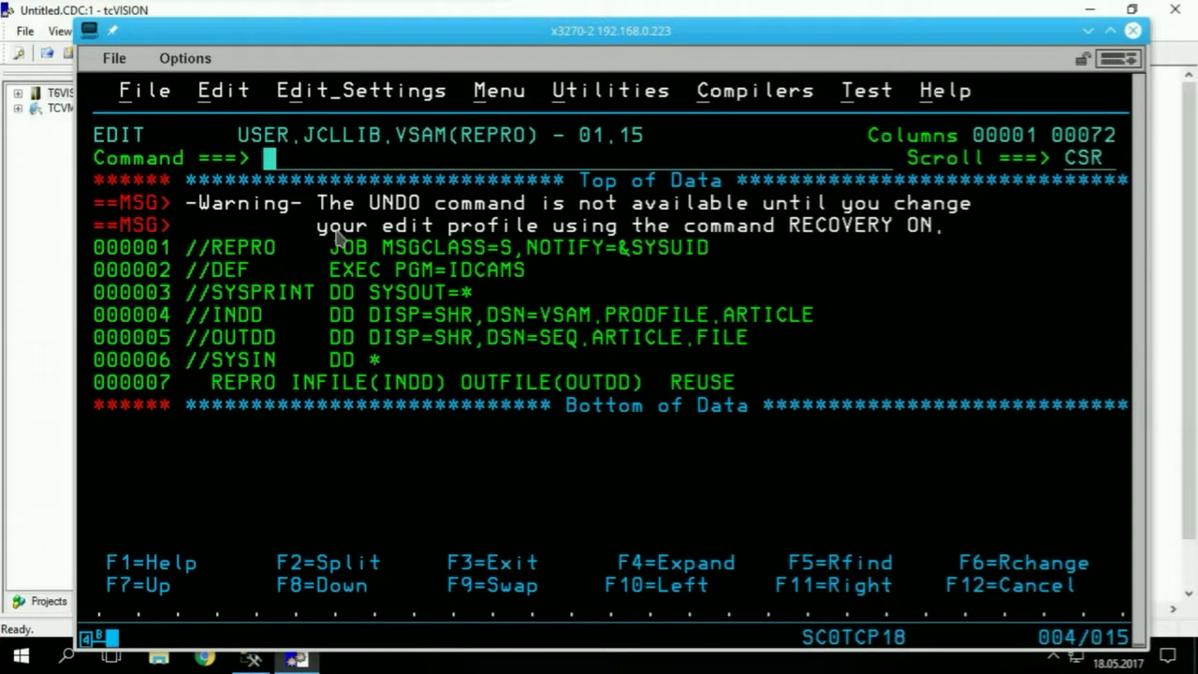
Step: Return to the Data Set List Utility, list the data sets matching seq, and browse the contents of SEQ.ARTICLE.FILE
key("F3")
key("F3")
key("F3")
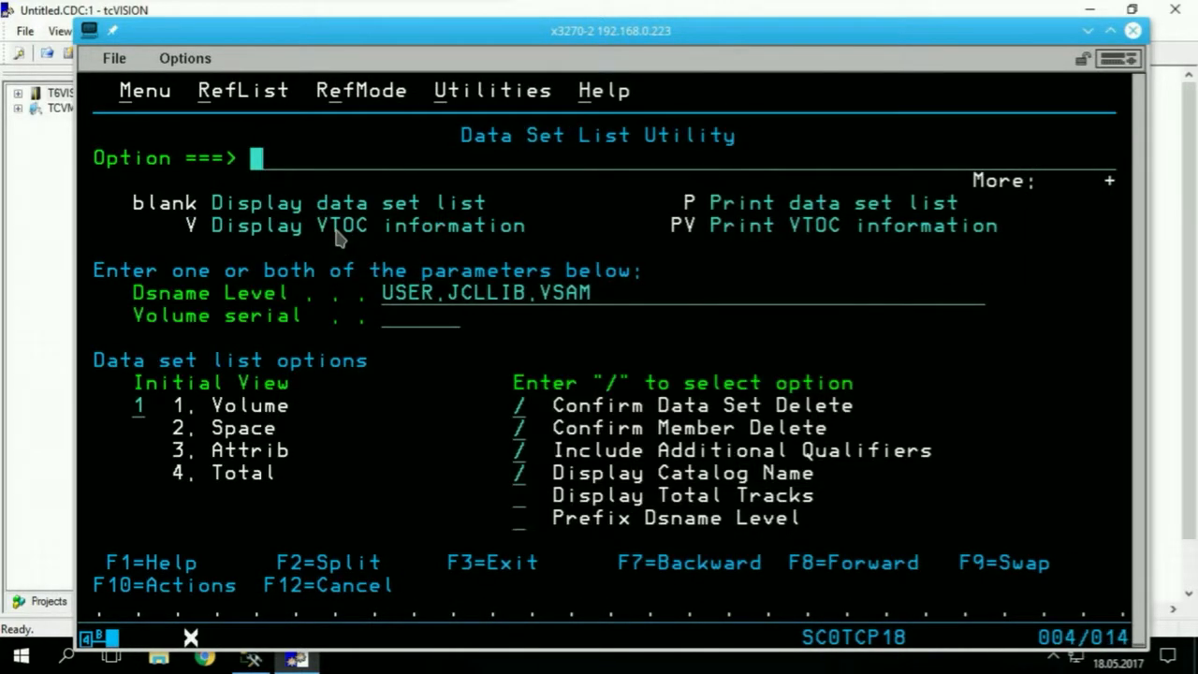
key("Tab")
type("seq")
key("Return")
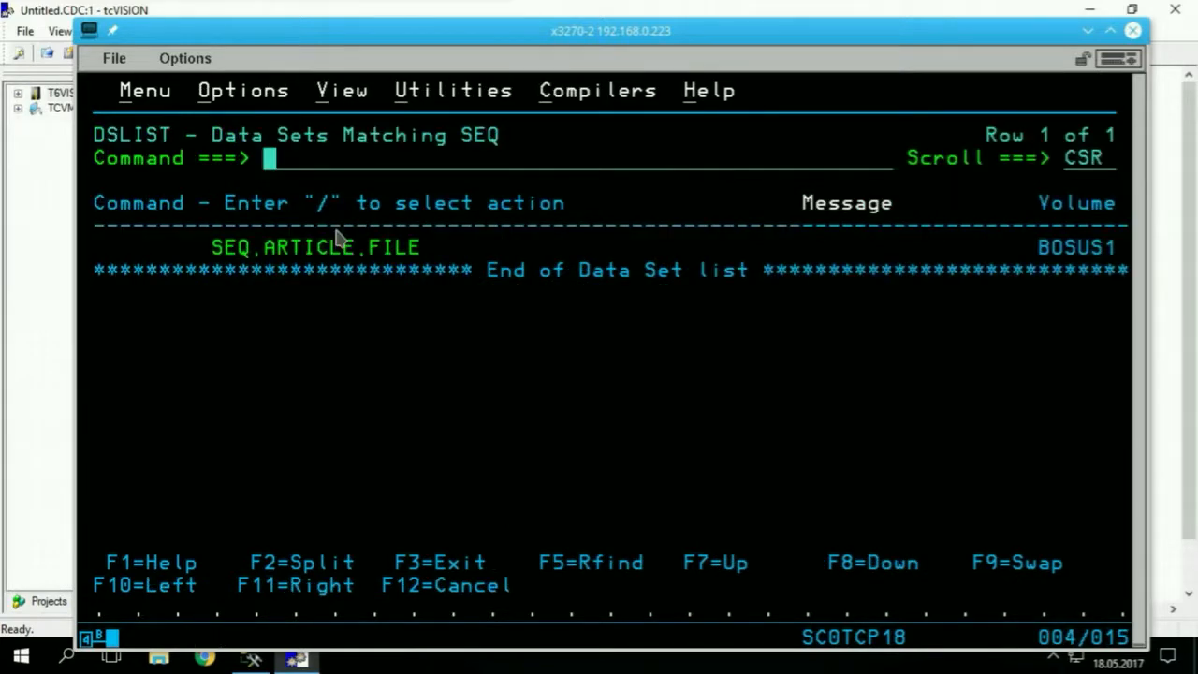
key("Tab")
type("b")
key("Return")
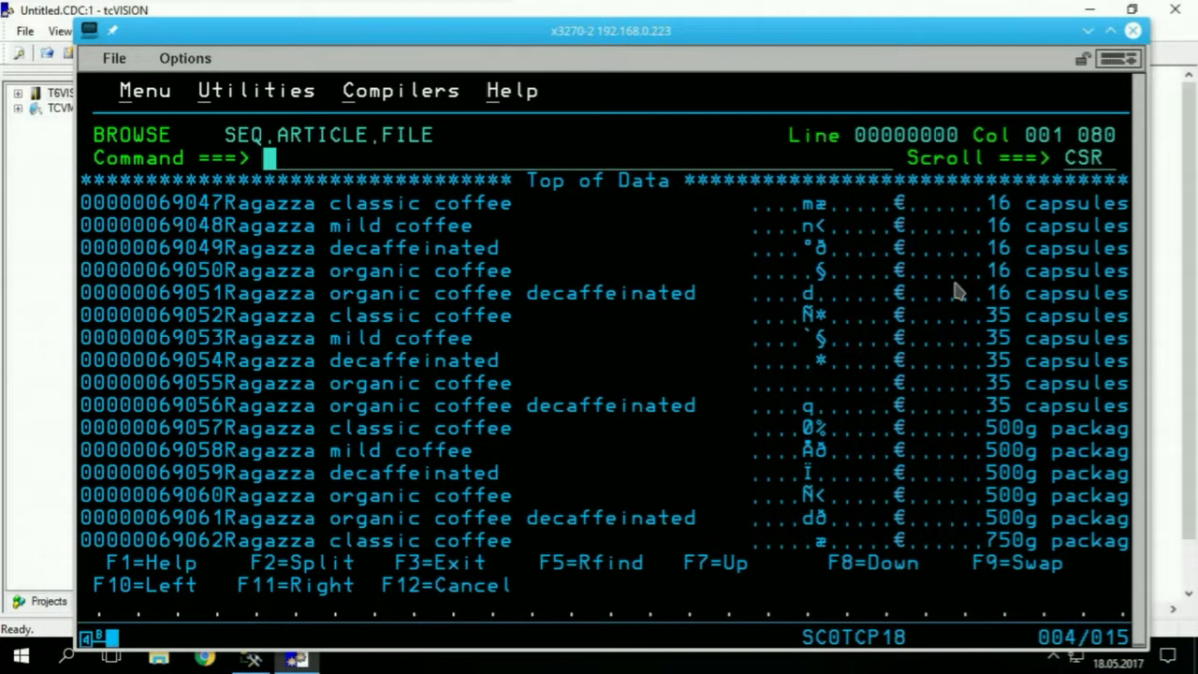
Step: Switch to SQL Server Management Studio and examine the tables of the tcVISION database
left_click(580, 14)
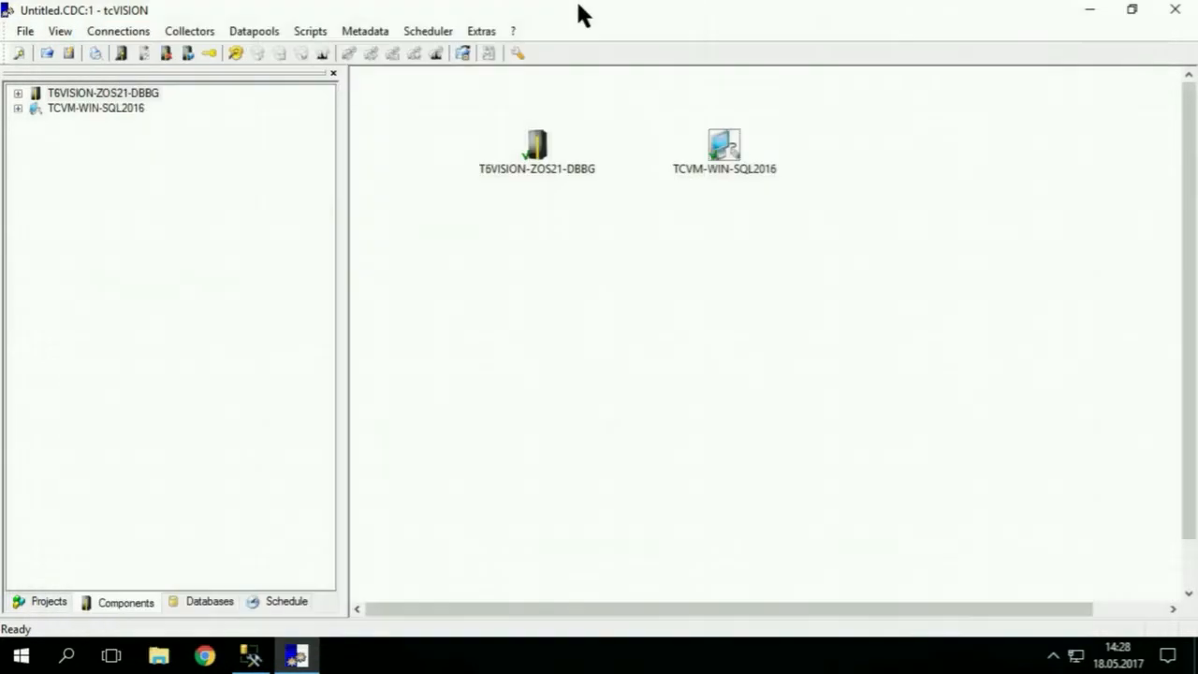
left_click(251, 657)
scroll(248, 253, "up", 2)
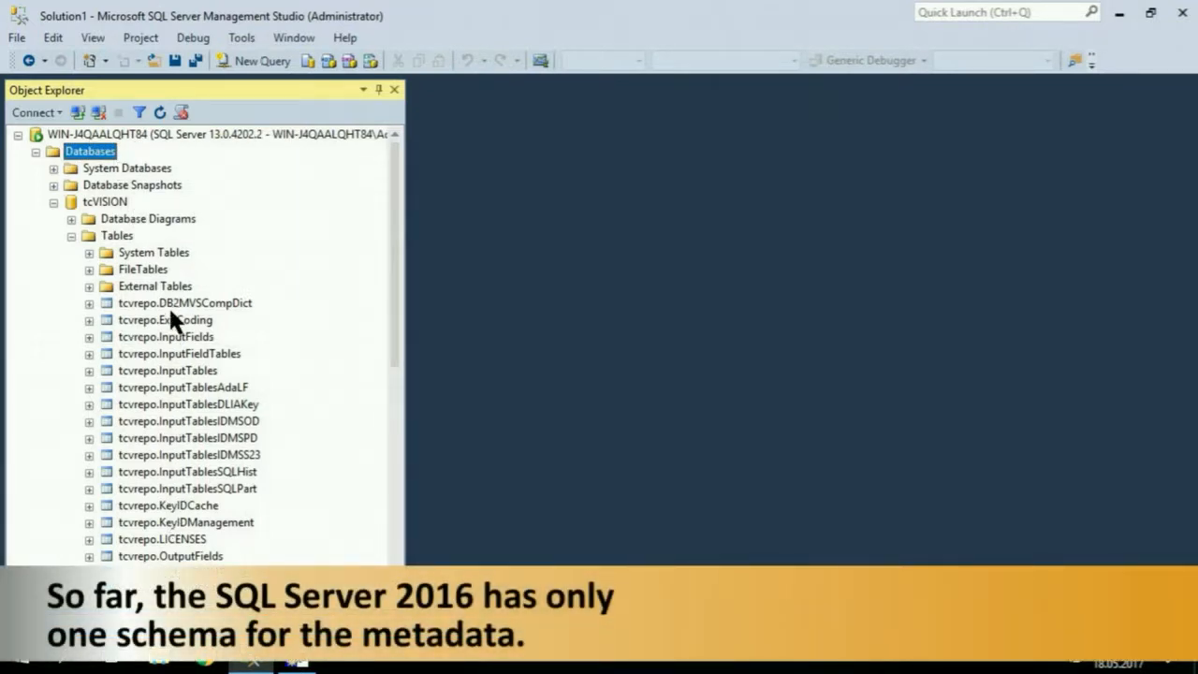
Step: Switch back to tcVISION and review the metadata repository connection settings of the TCVM-WIN-SQL2016 manager
left_click(297, 655)
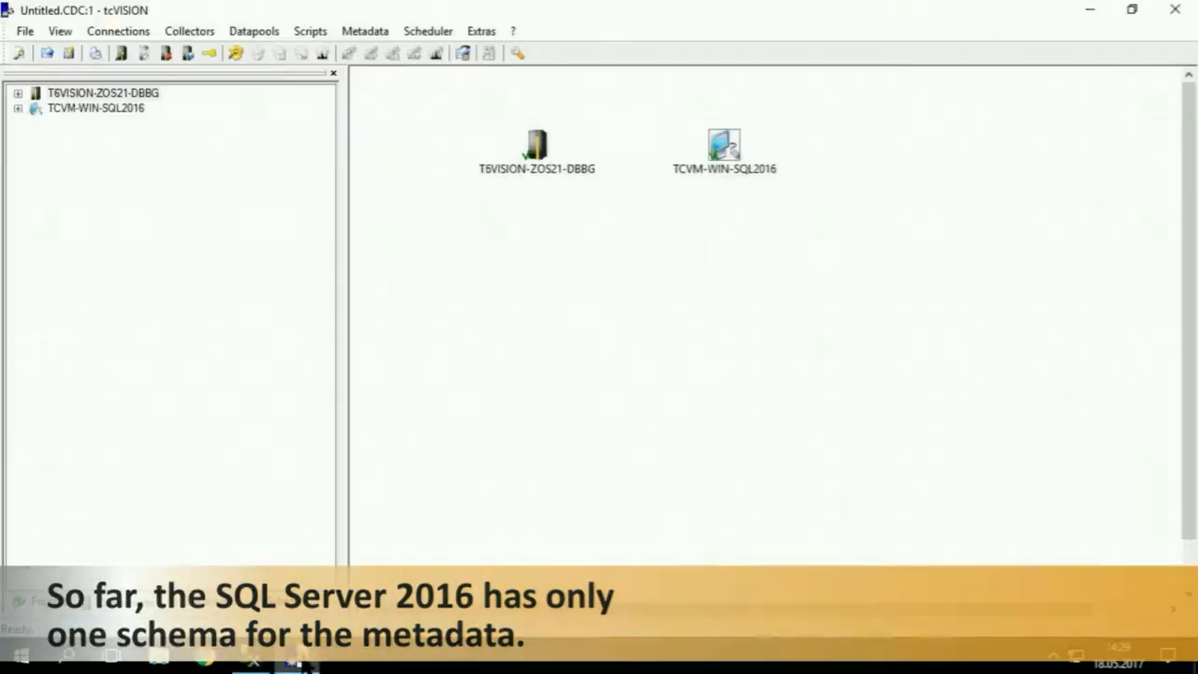
right_click(737, 146)
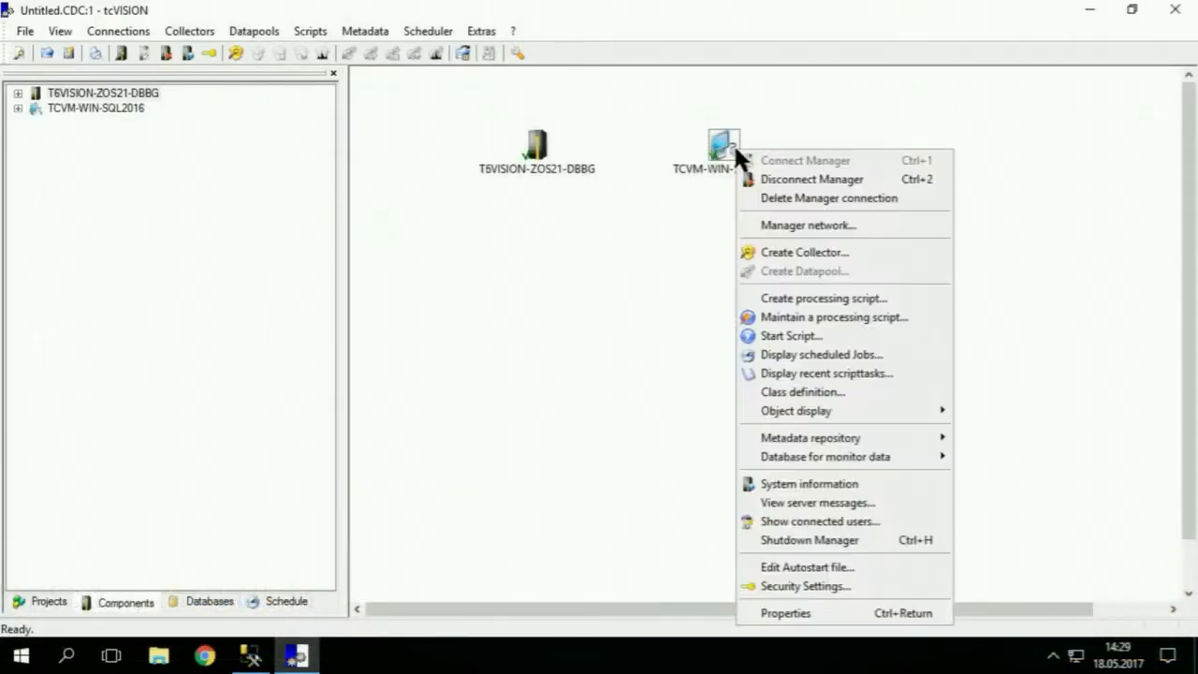
mouse_move(837, 437)
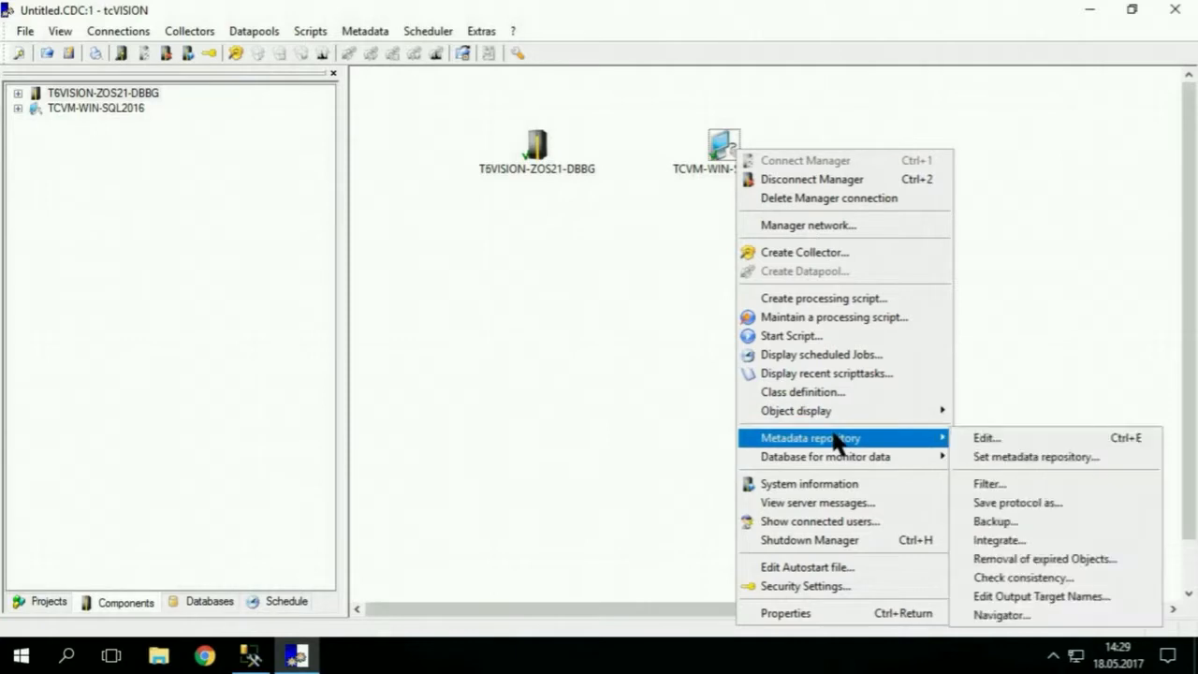
left_click(992, 459)
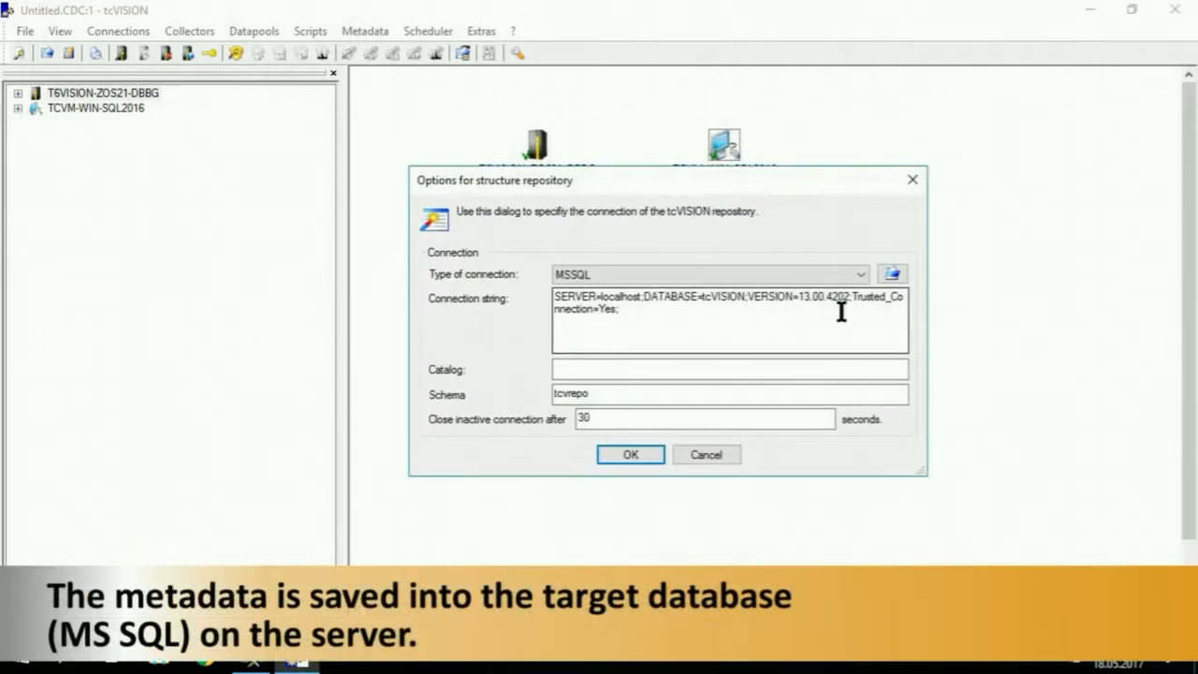
left_click(646, 449)
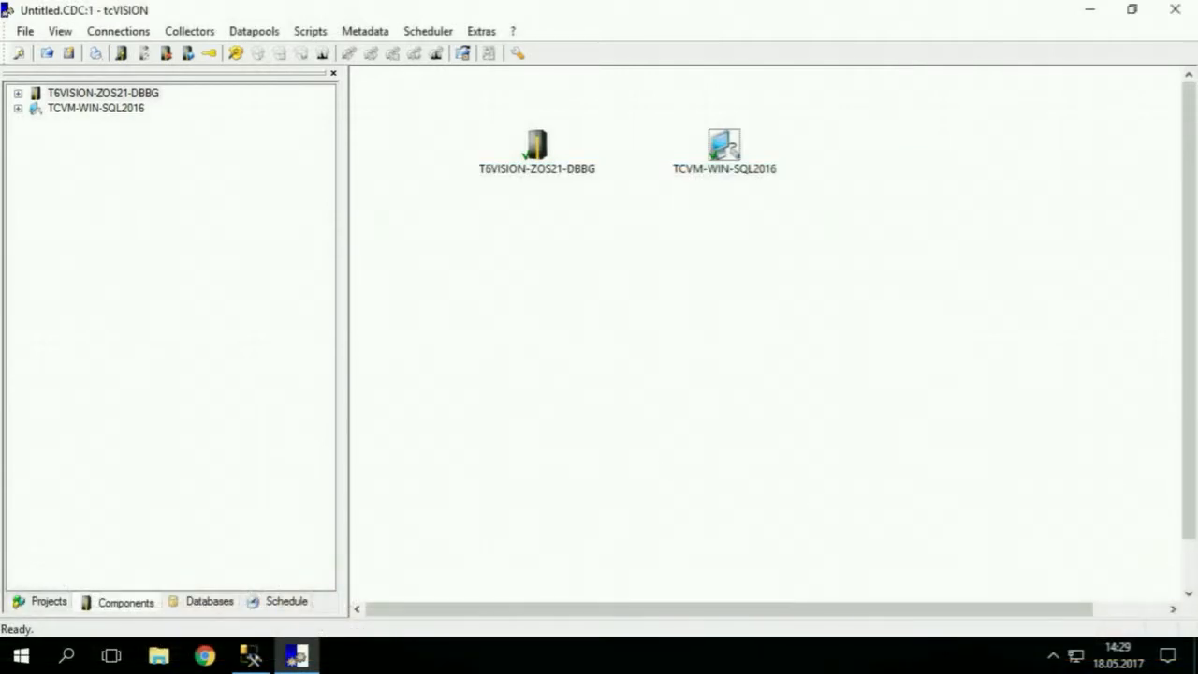
Step: Minimise tcVISION, view the field definitions in the CARTICLE copybook on the desktop, and close the file
left_click(1091, 11)
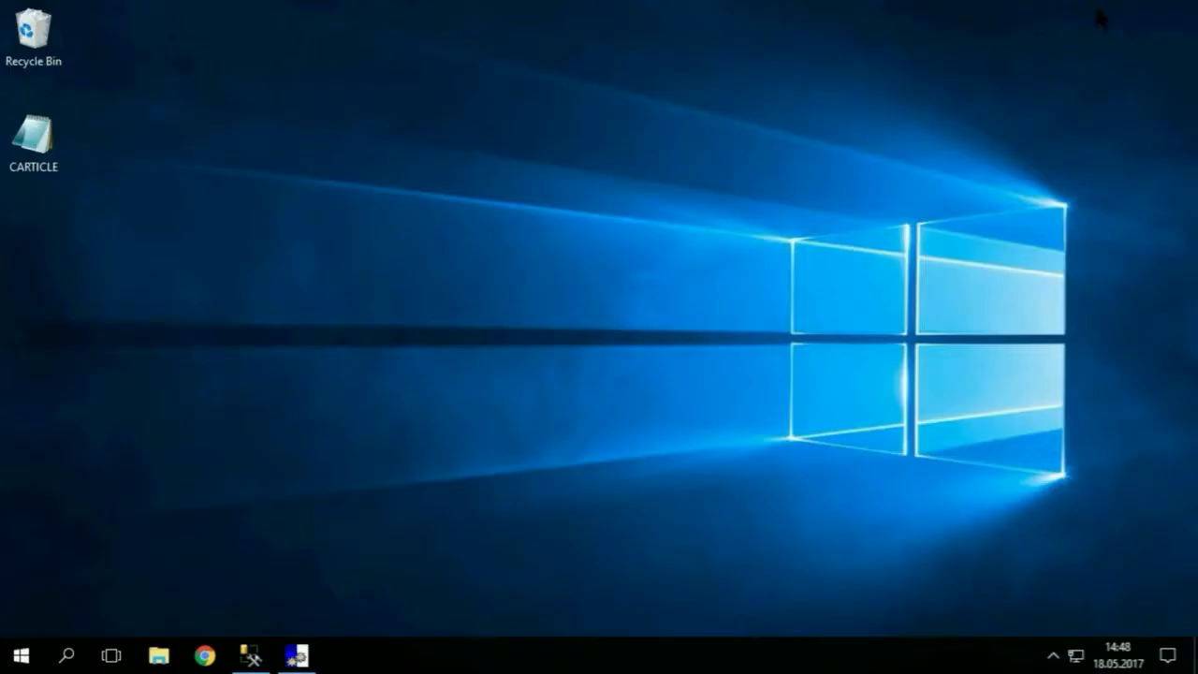
right_click(33, 170)
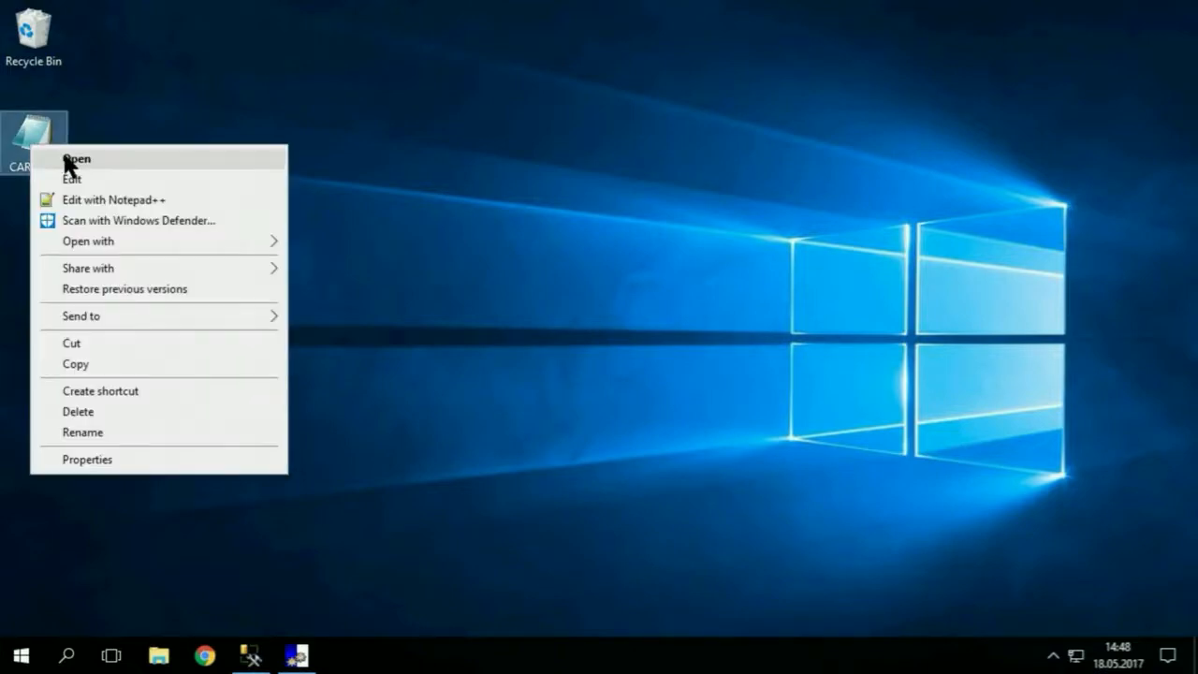
left_click(64, 155)
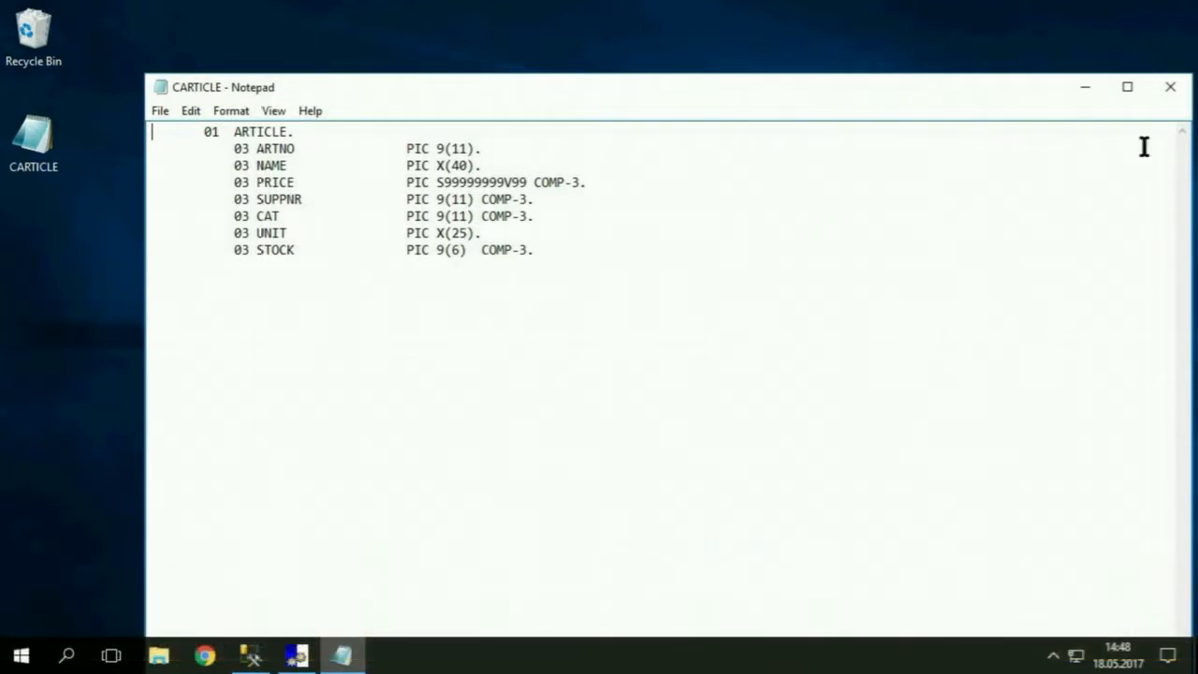
left_click(1180, 91)
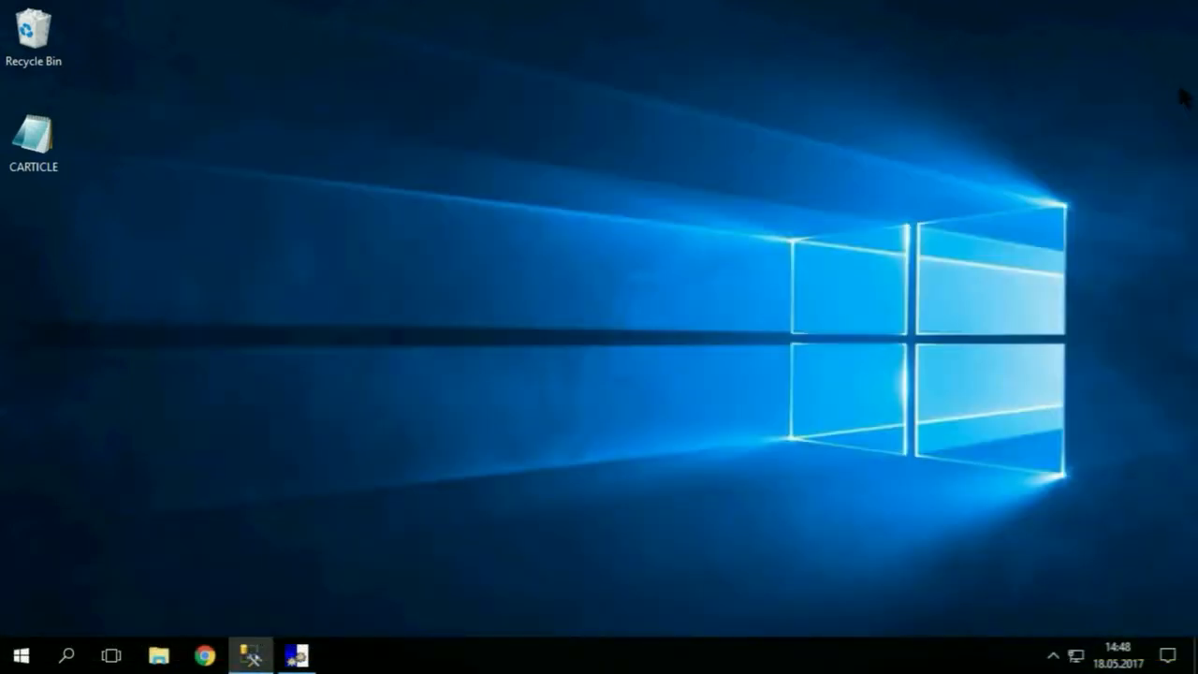
Step: Switch to tcVISION and open the metadata repository of the TCVM-WIN-SQL2016 manager for editing
left_click(296, 655)
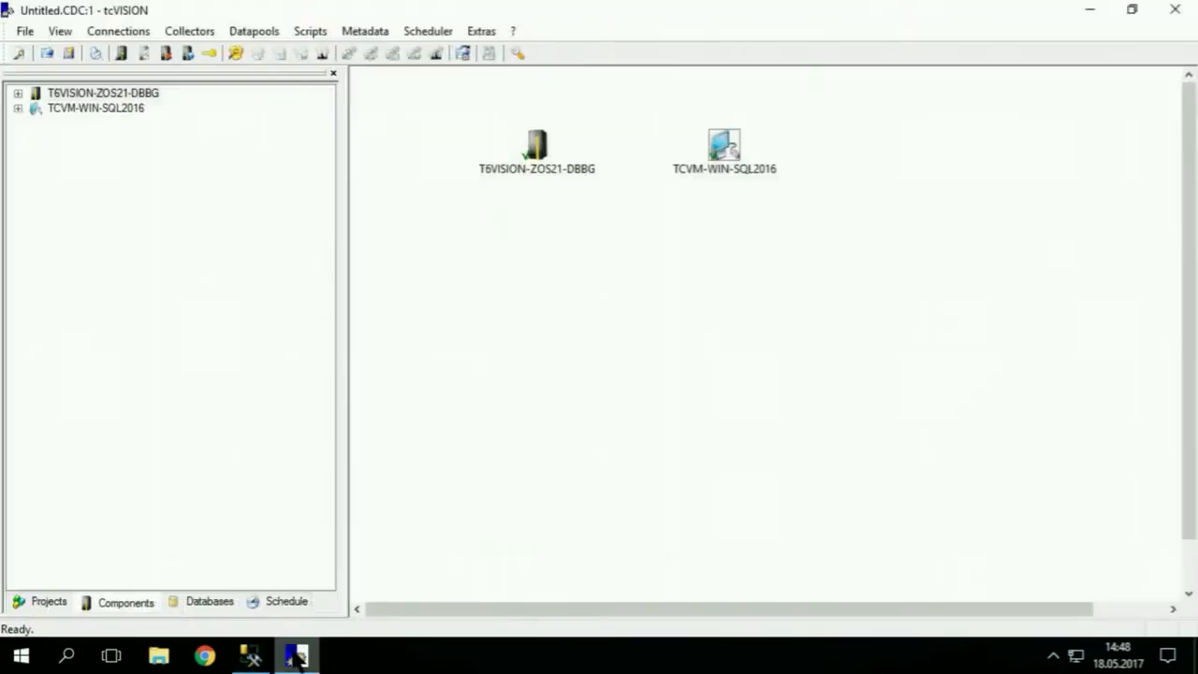
right_click(721, 148)
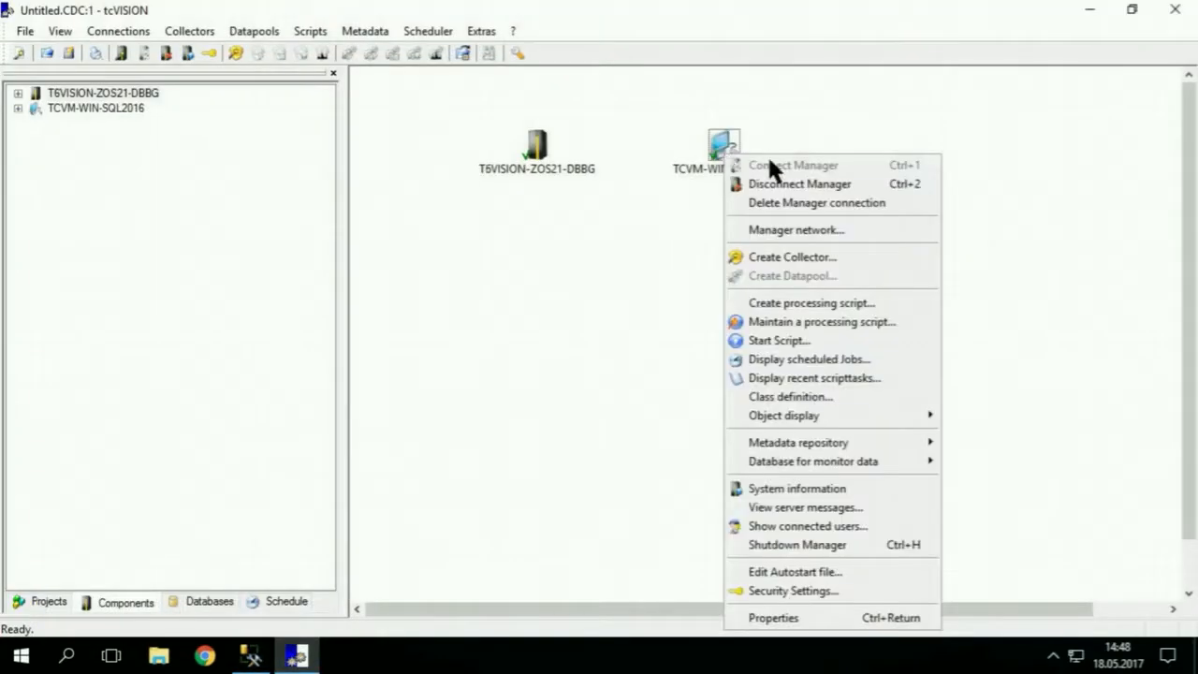
mouse_move(773, 445)
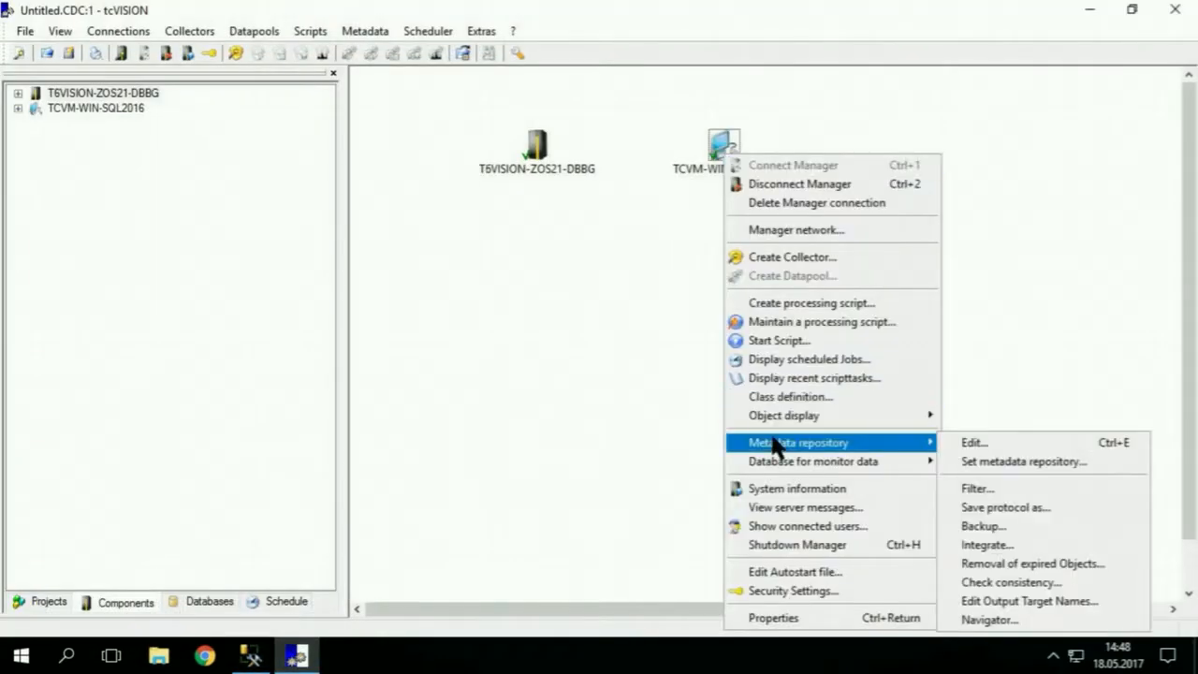
left_click(969, 443)
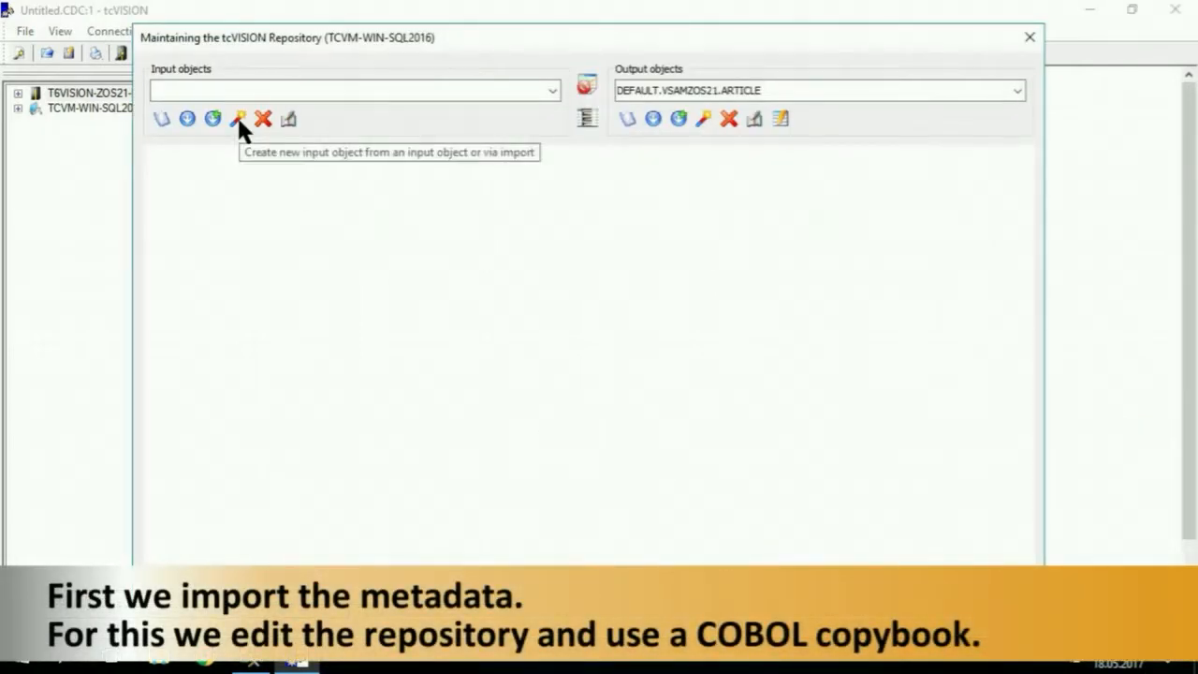
Step: Start importing a new structure, creating input, output and replication objects in group DEFAULT with output target MSSQL2016
left_click(239, 121)
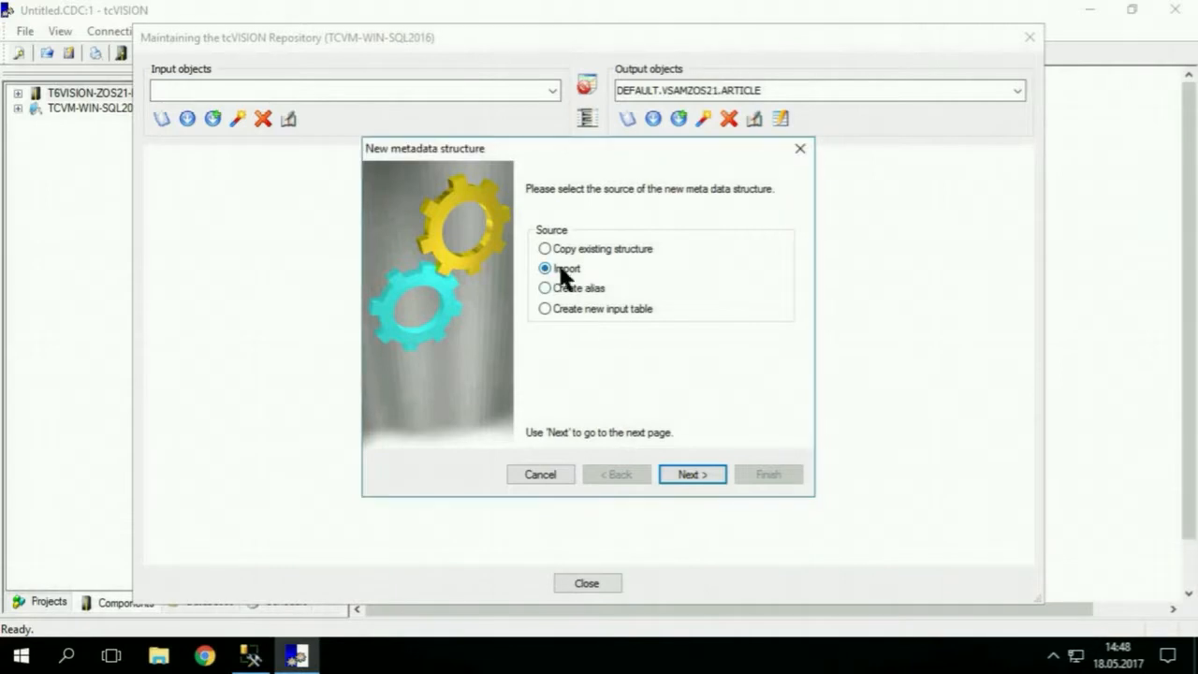
left_click(684, 471)
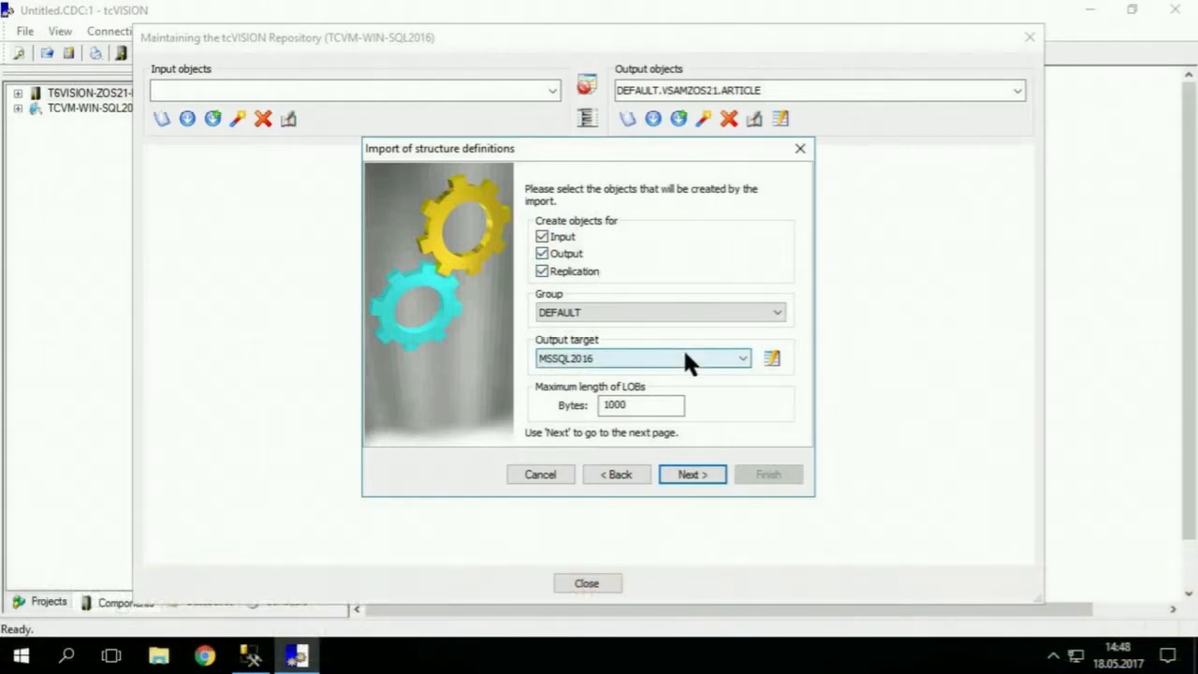
left_click(702, 474)
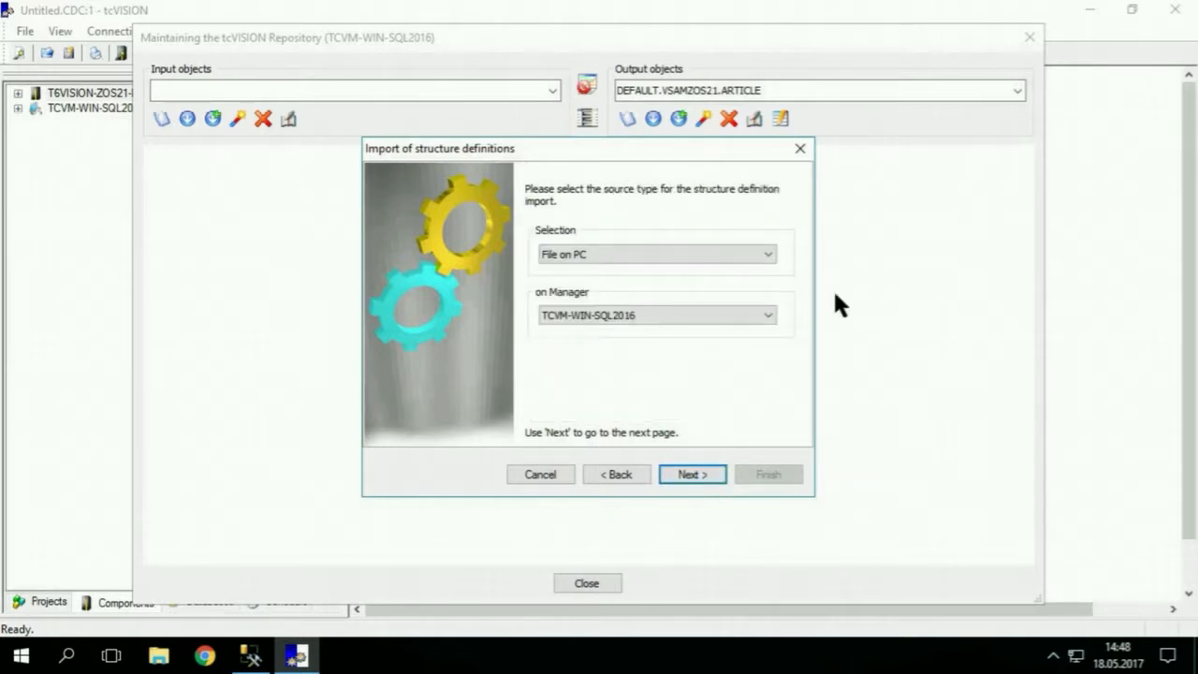
Step: Keep File on PC as the import source type and set the manager to T6VISION-ZOS21-DBBG
left_click(729, 253)
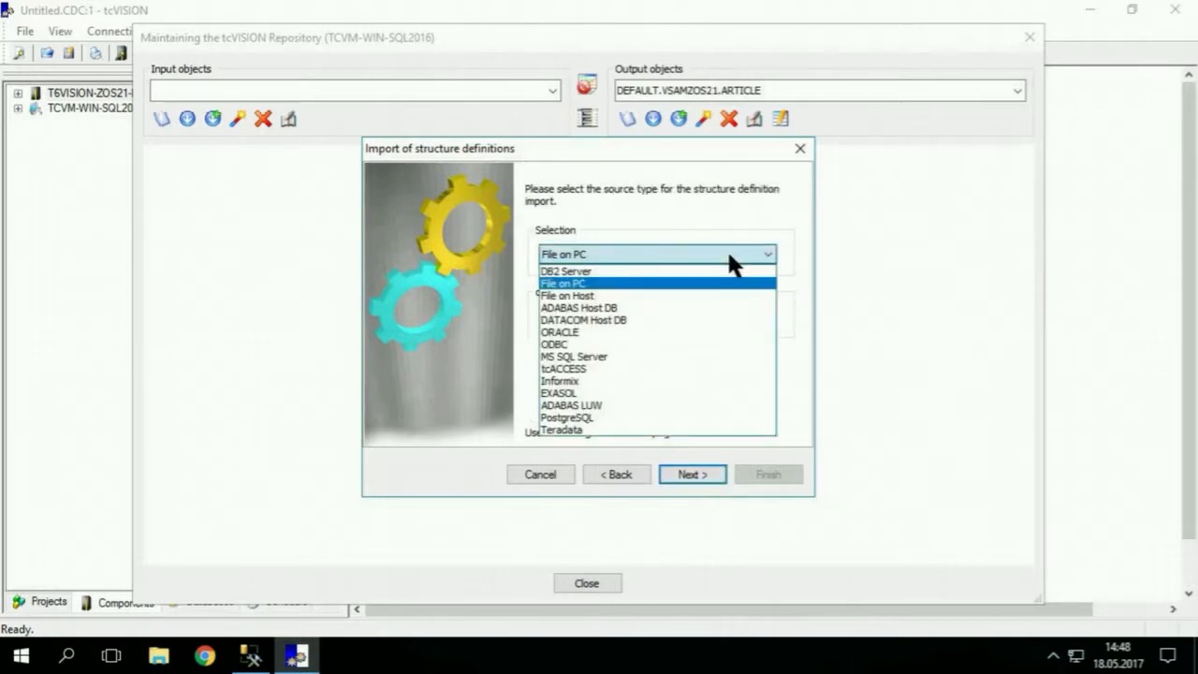
left_click(728, 253)
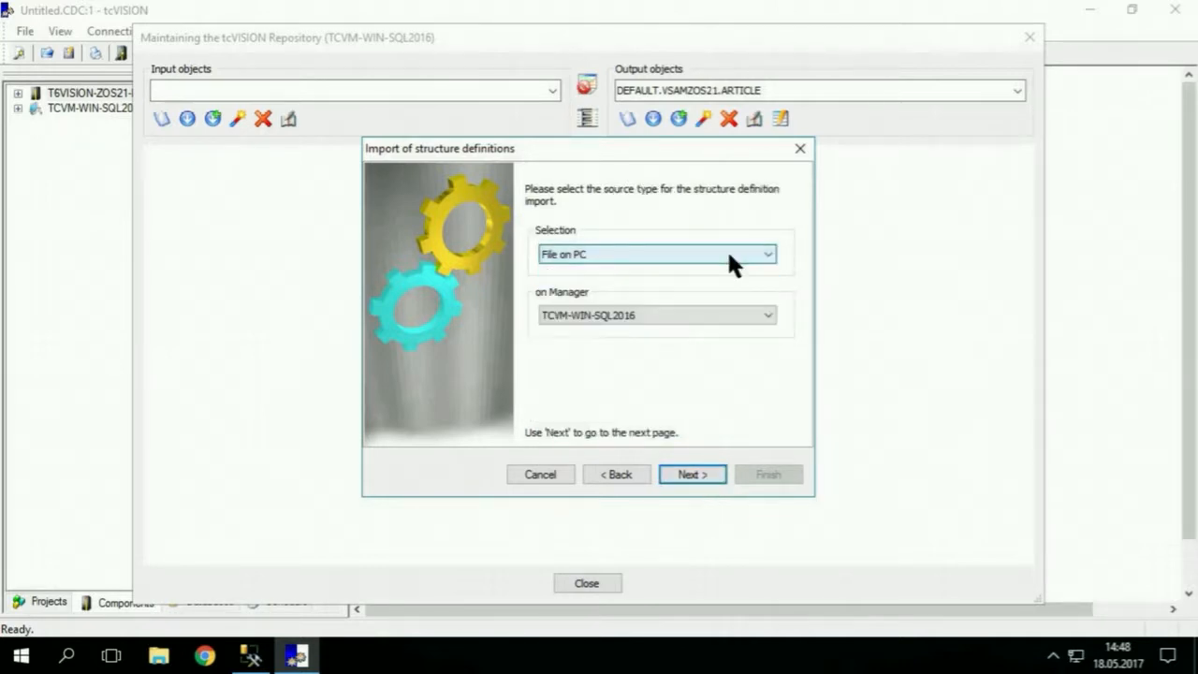
left_click(638, 313)
left_click(633, 332)
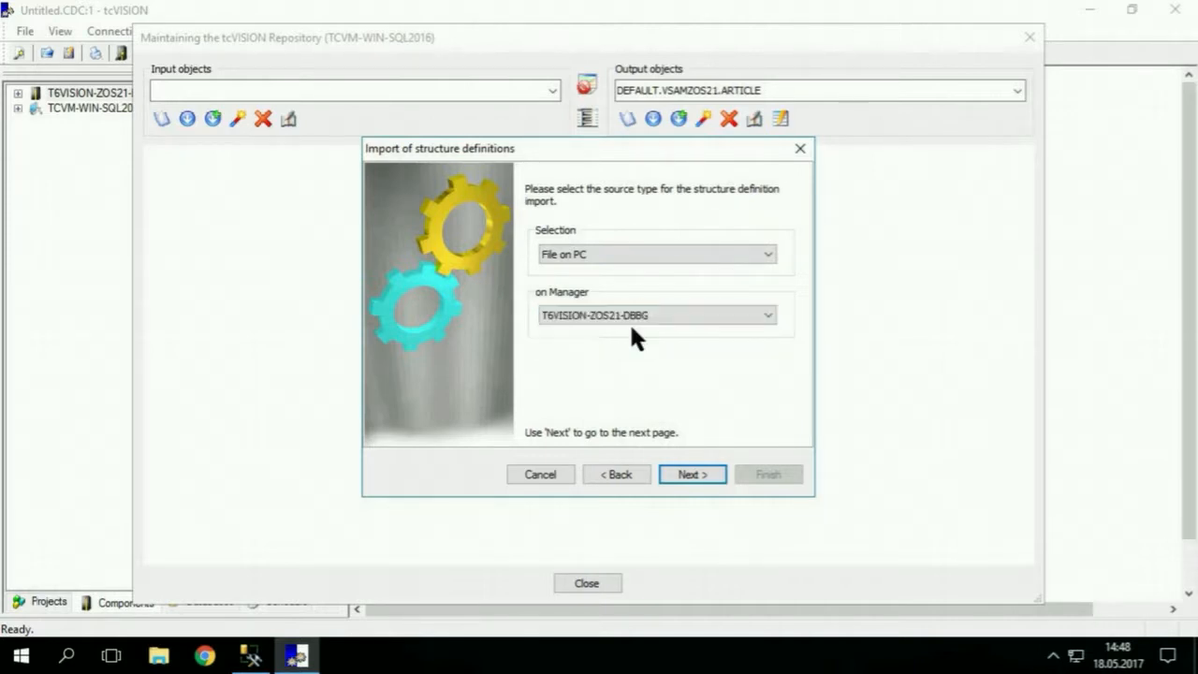
left_click(687, 473)
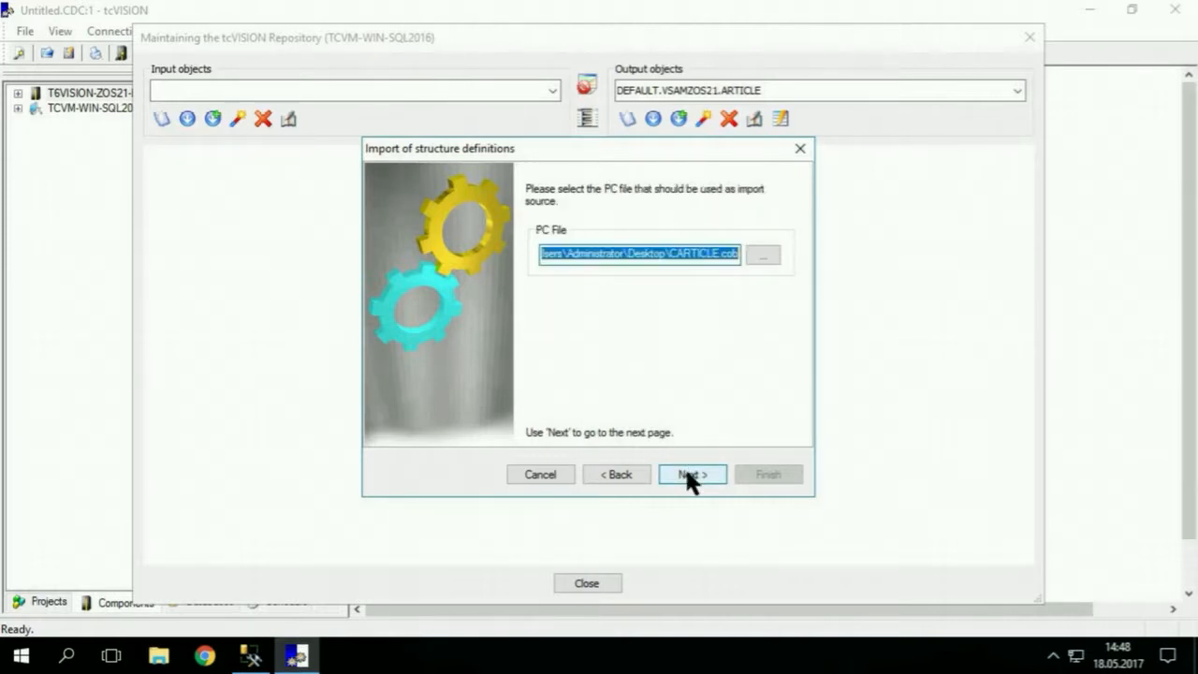
Step: Choose the CARTICLE.cob copybook from the desktop as the import source file
left_click(760, 256)
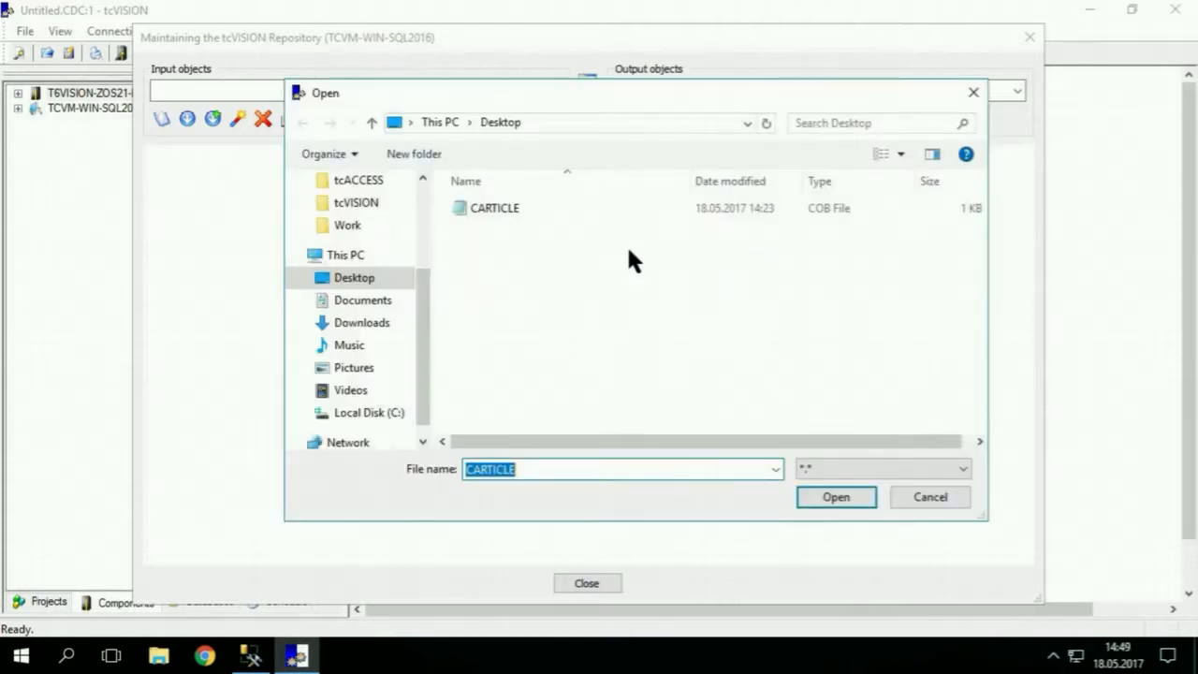
left_click(497, 209)
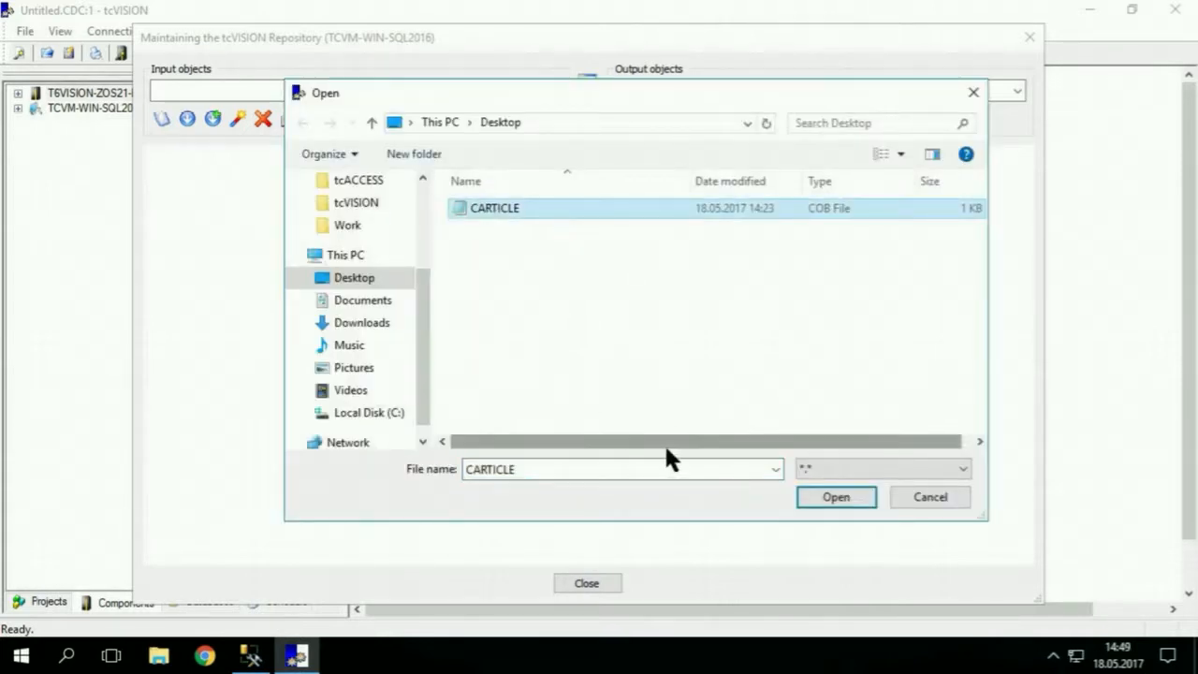
left_click(815, 498)
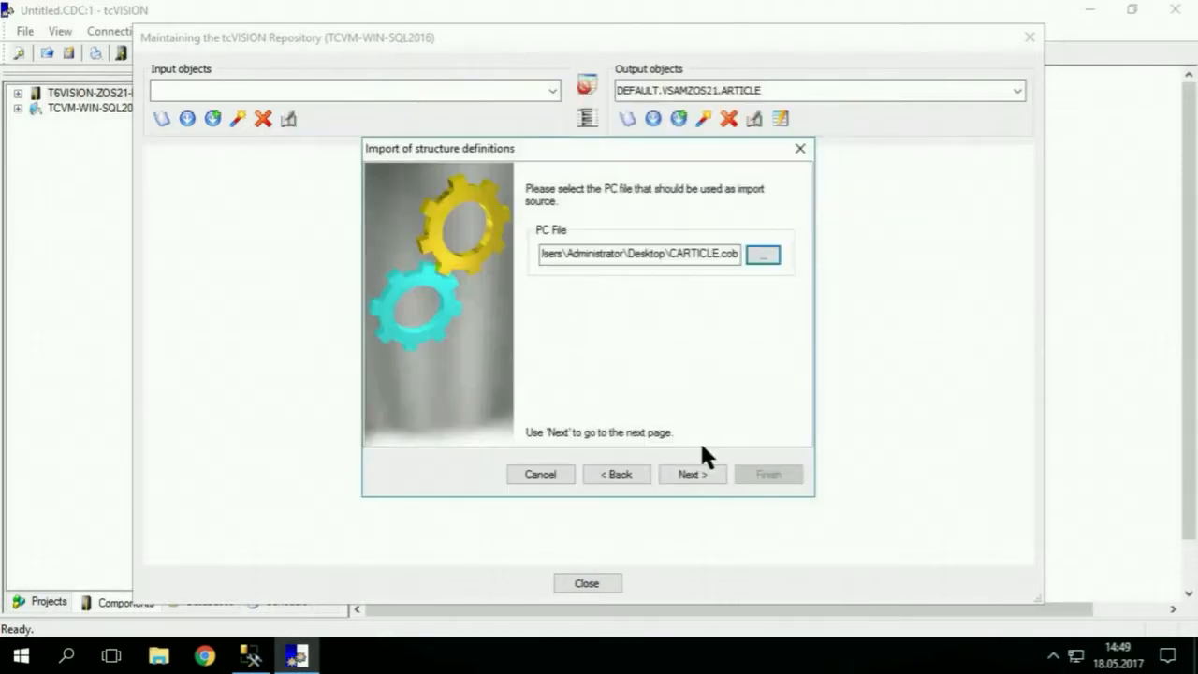
left_click(693, 473)
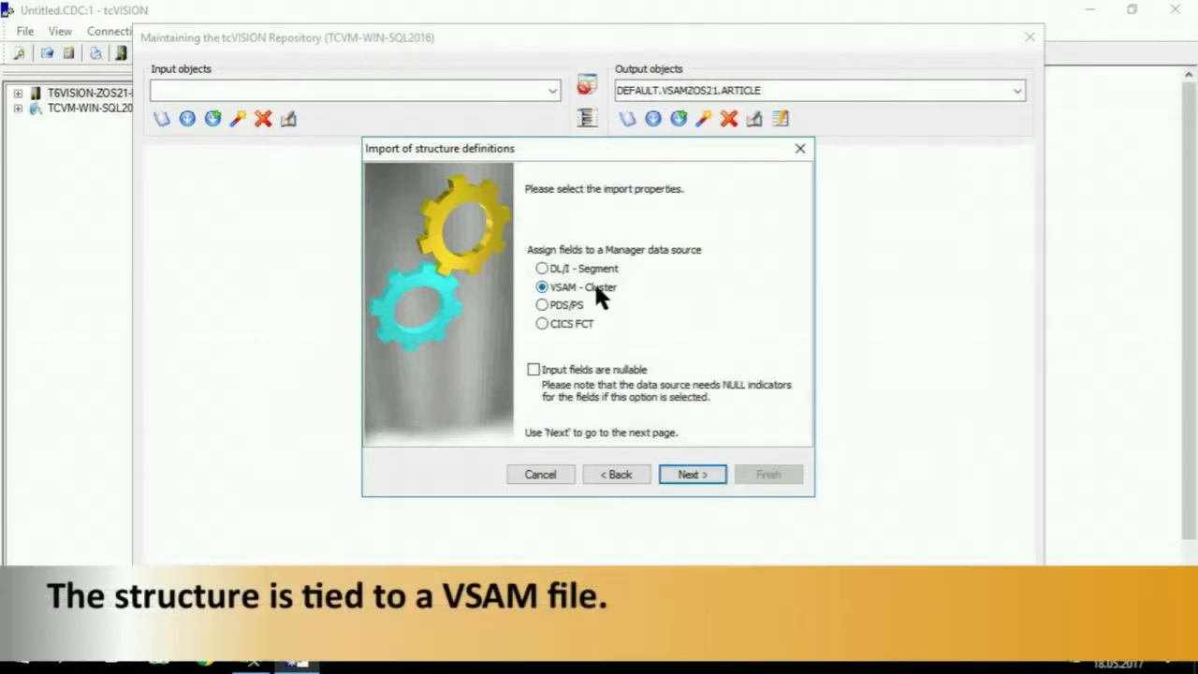
Step: Assign the fields to a VSAM cluster, using qualifier VSAM.PRODFILE and the file VSAM.PRODFILE.ARTICLE
left_click(684, 471)
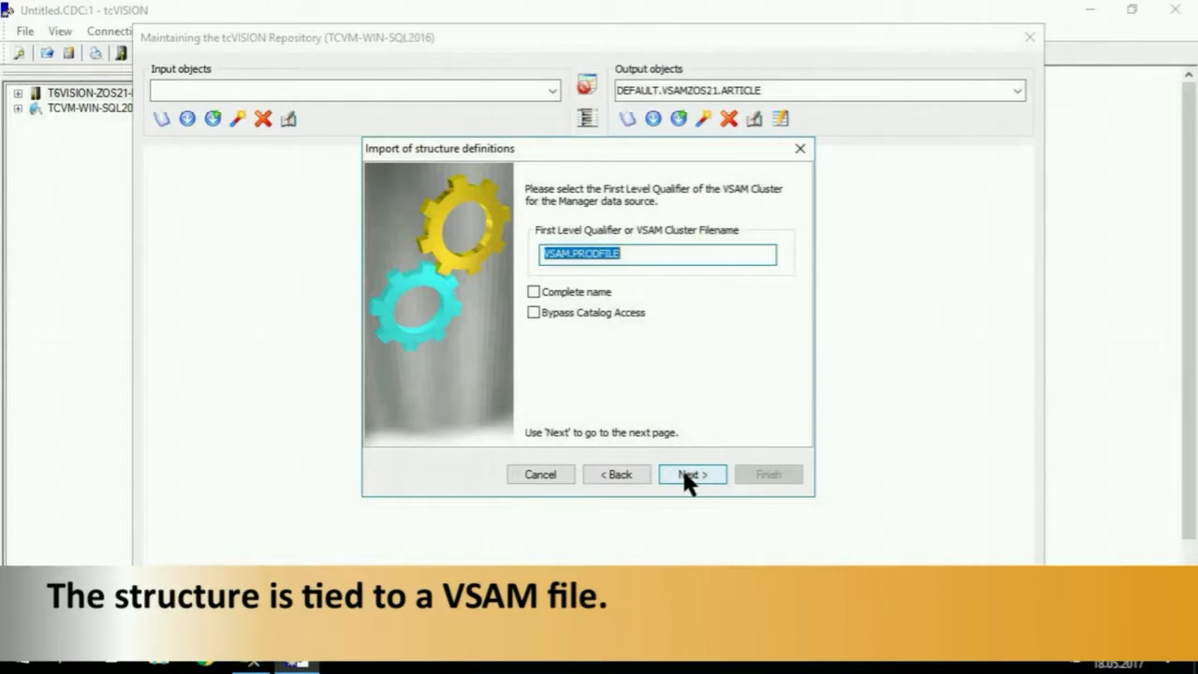
left_click(666, 259)
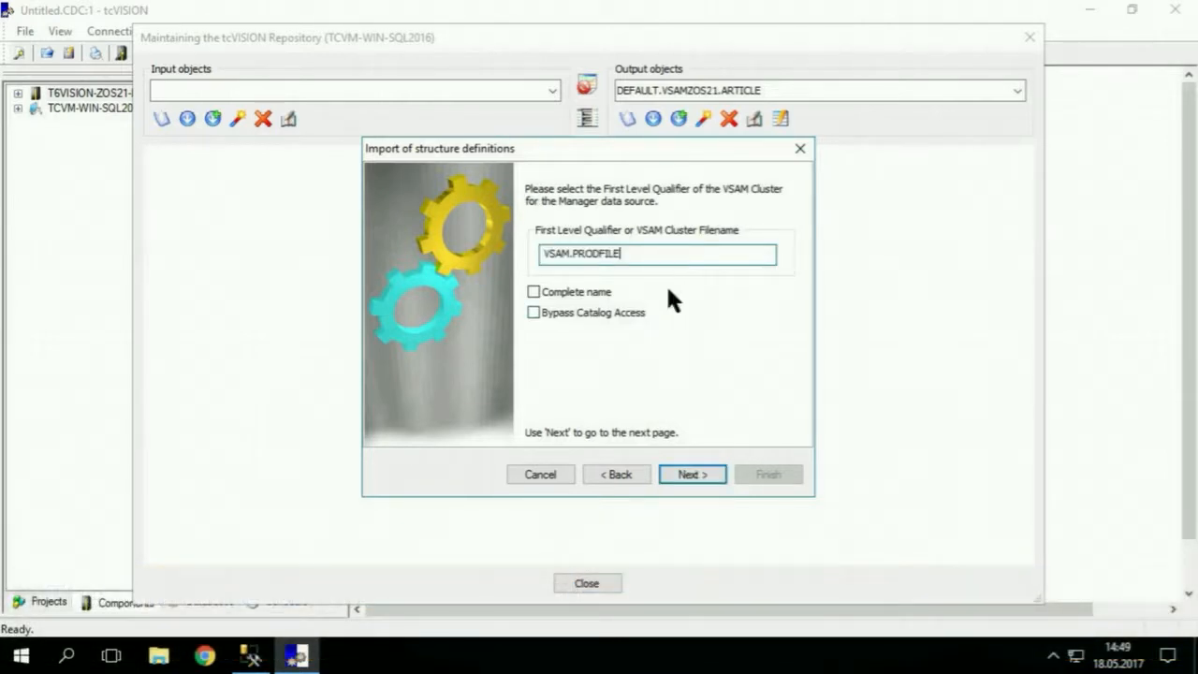
left_click(688, 472)
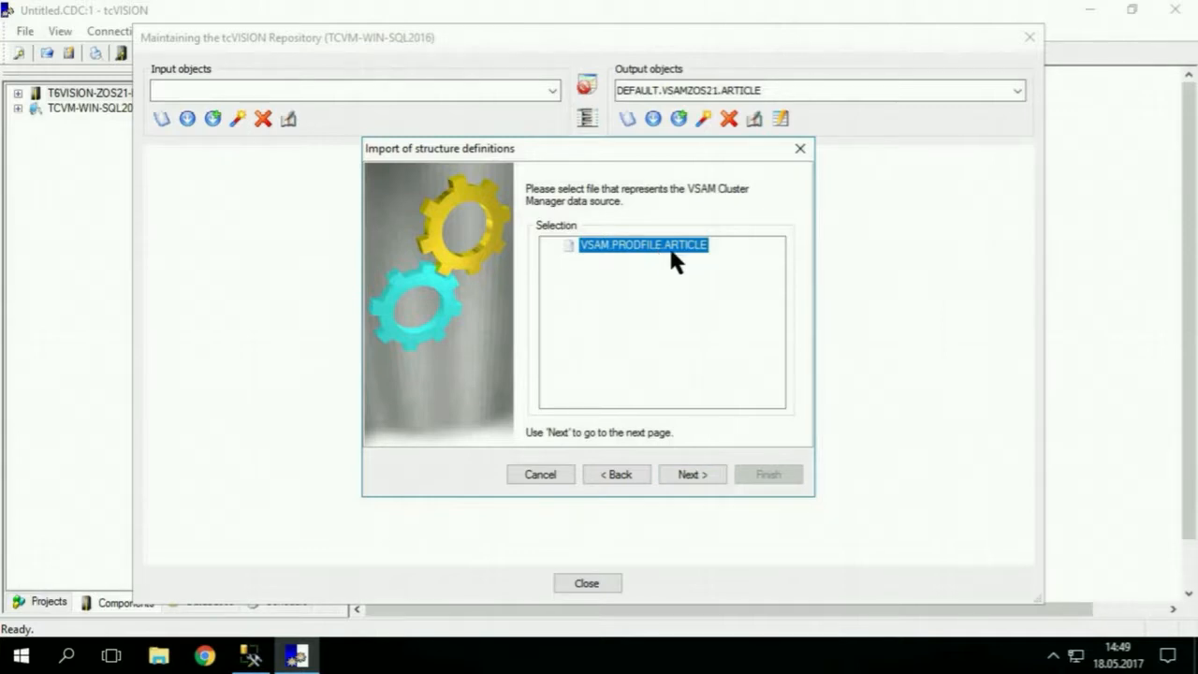
left_click(686, 470)
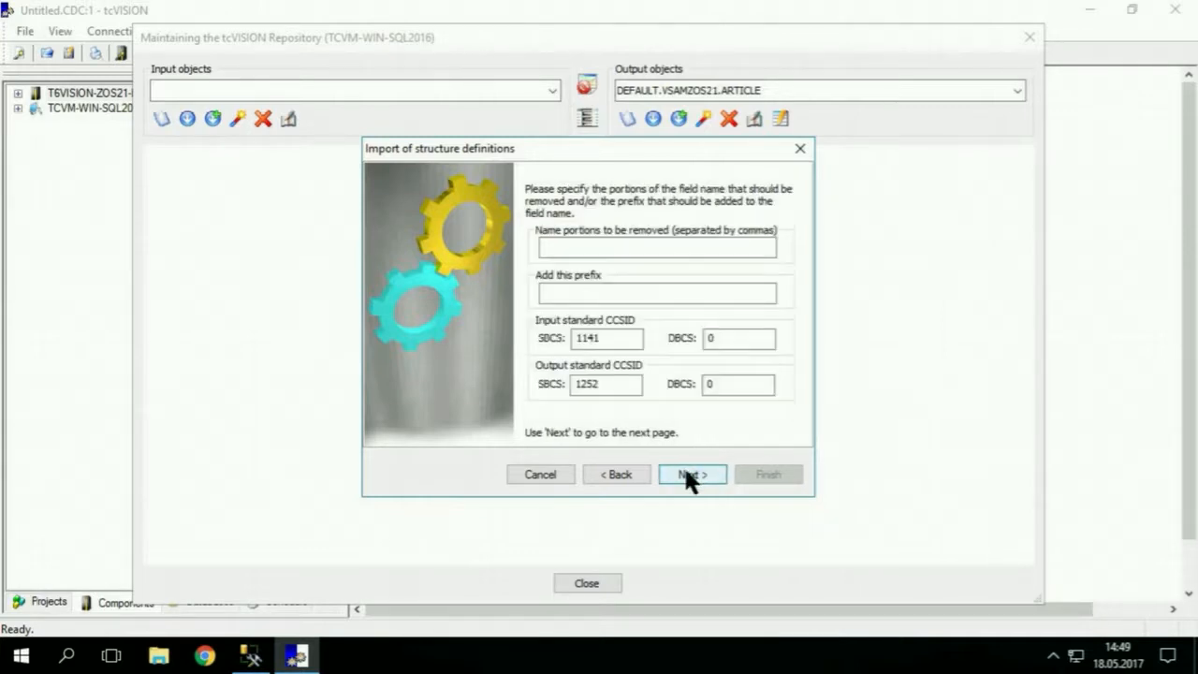
Step: Accept the default CCSIDs and the output object name demo.<SEGMENT>, finish the import, and open the created table entries for editing
left_click(686, 475)
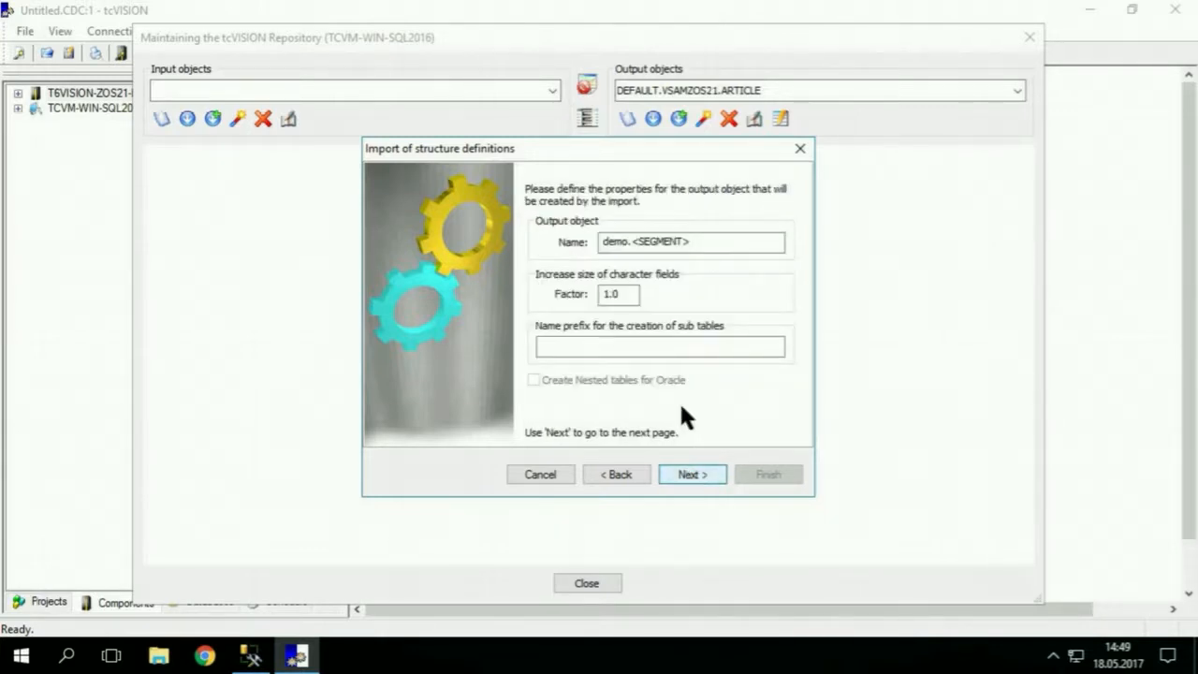
left_click_drag(632, 245, 586, 244)
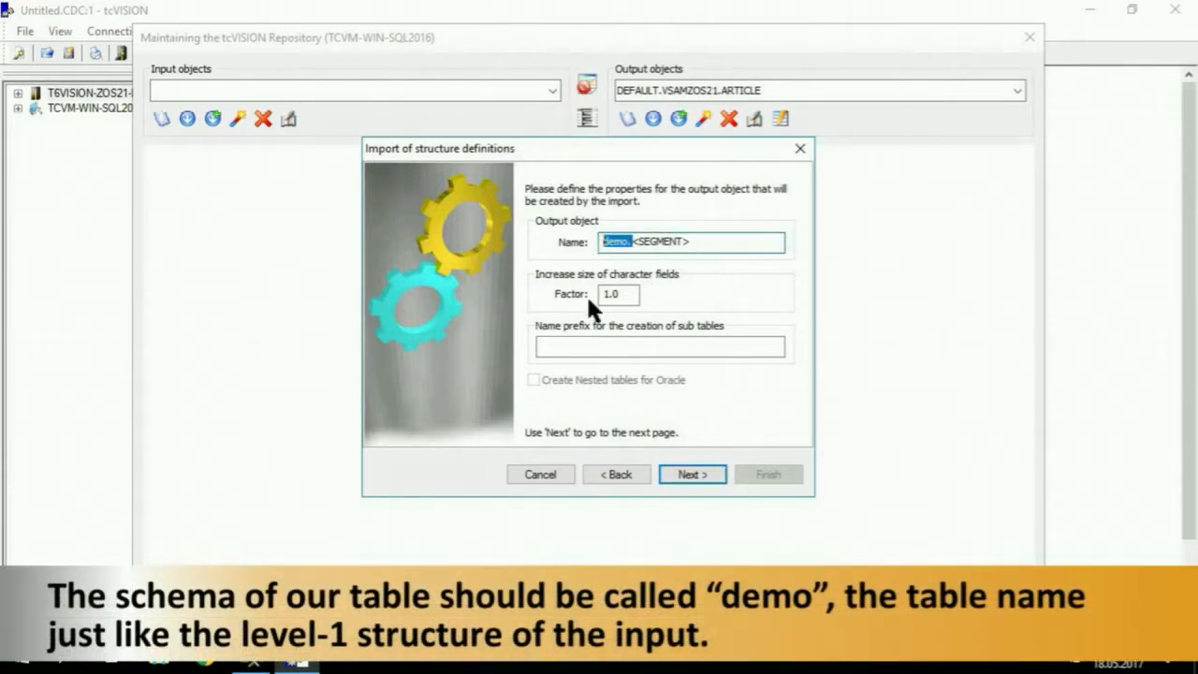
left_click(690, 473)
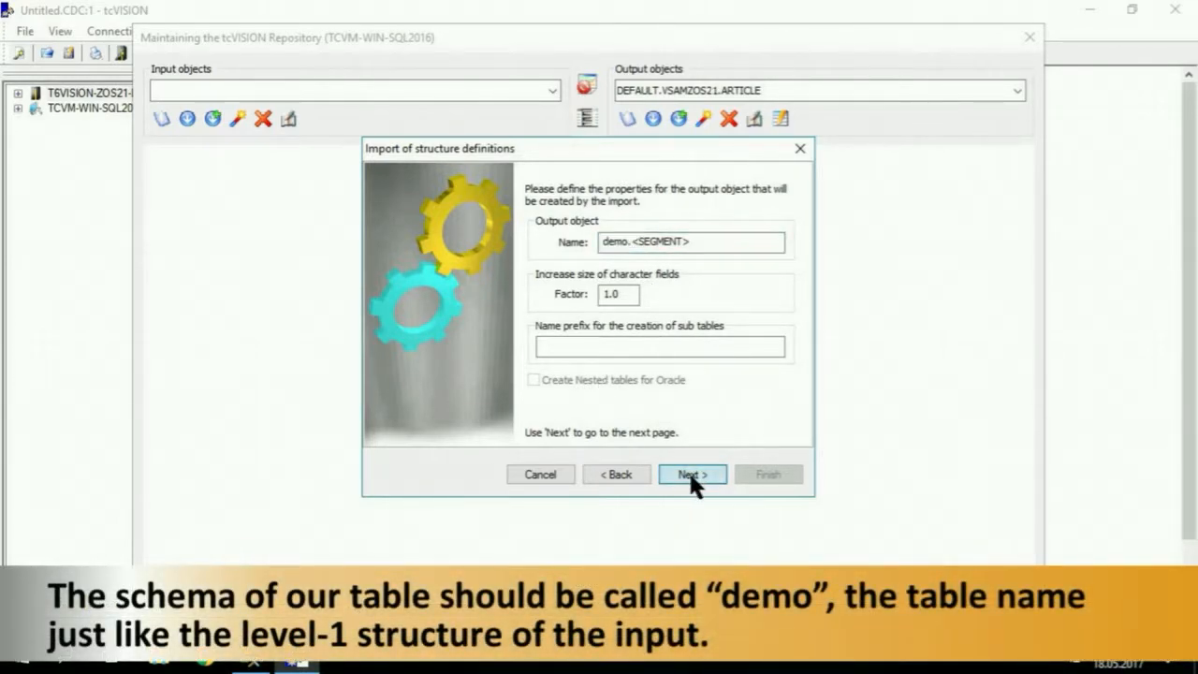
left_click(758, 476)
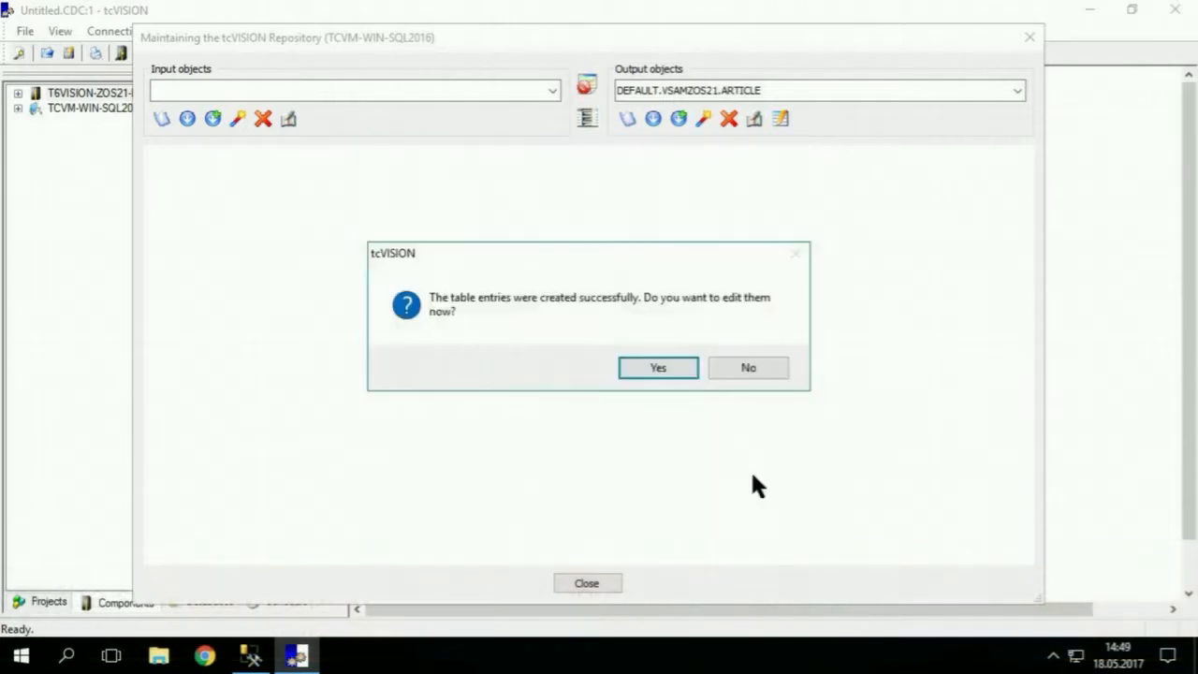
left_click(680, 373)
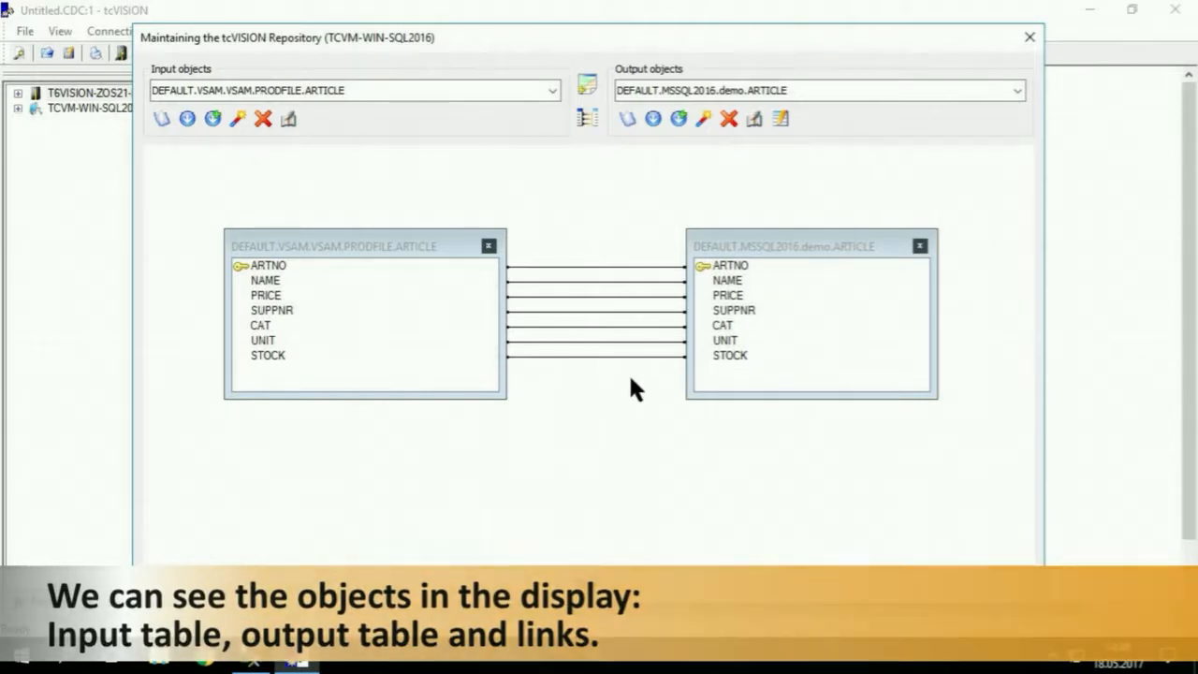
Step: Switch to SQL Server Management Studio and run "create schema demo;" in a new query on the tcVISION database
left_click(249, 655)
right_click(111, 208)
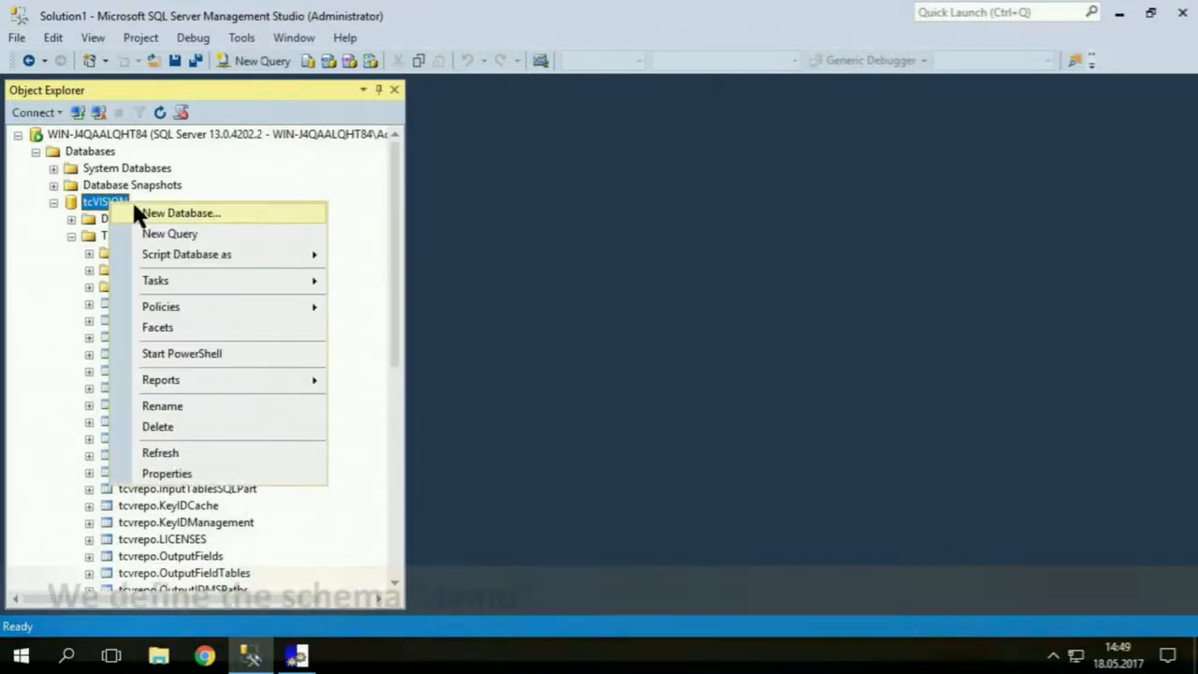
left_click(168, 235)
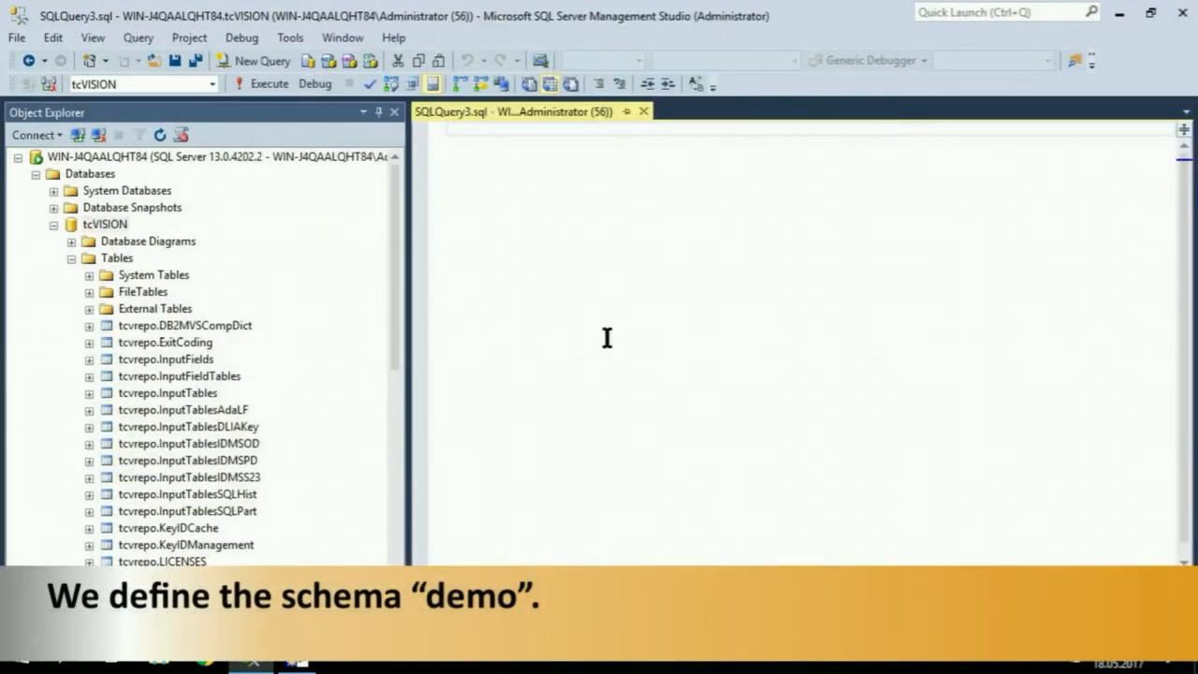
type("create s")
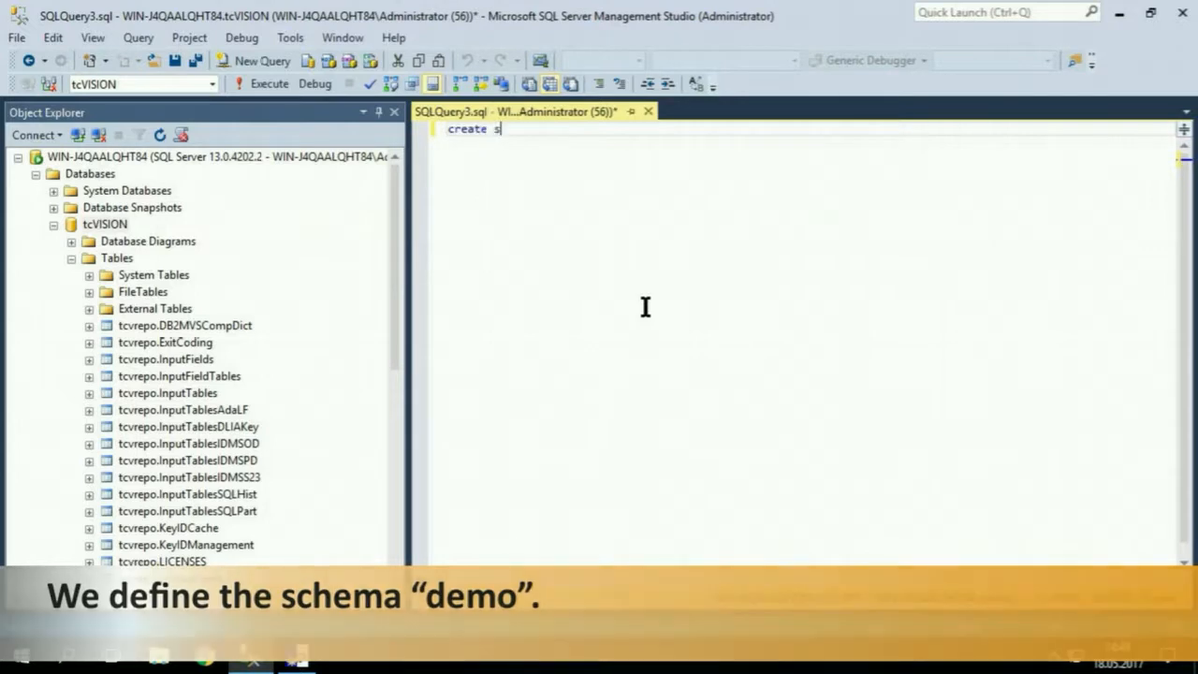
type("chema demo;")
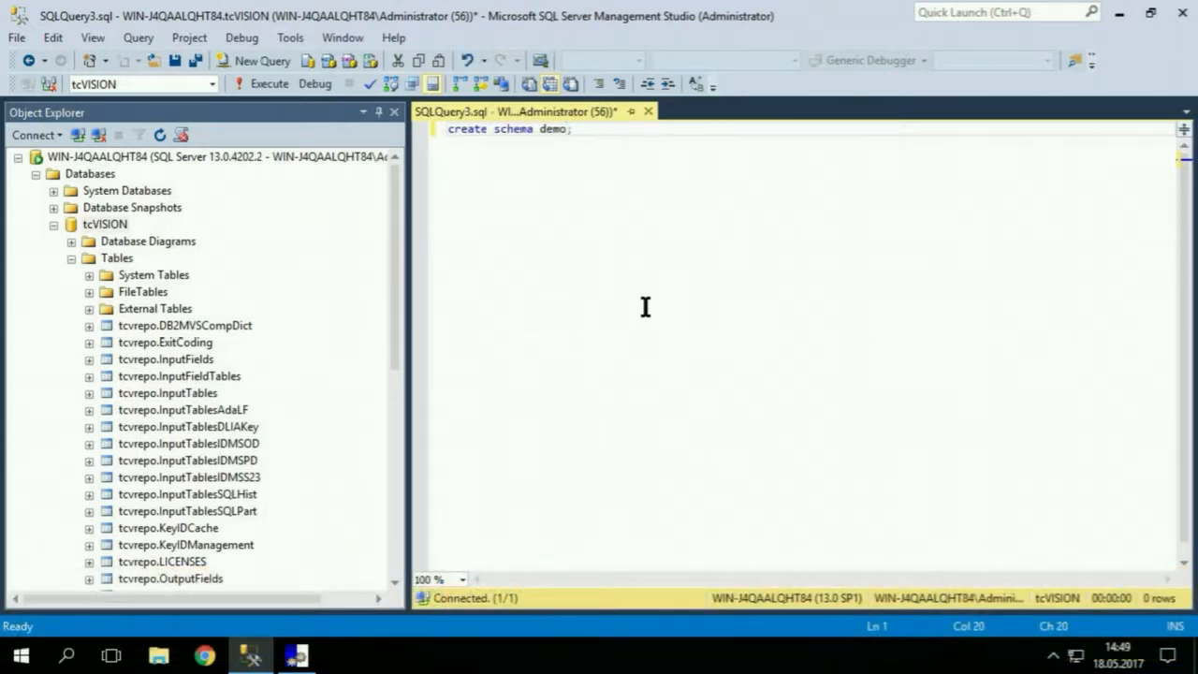
key("F5")
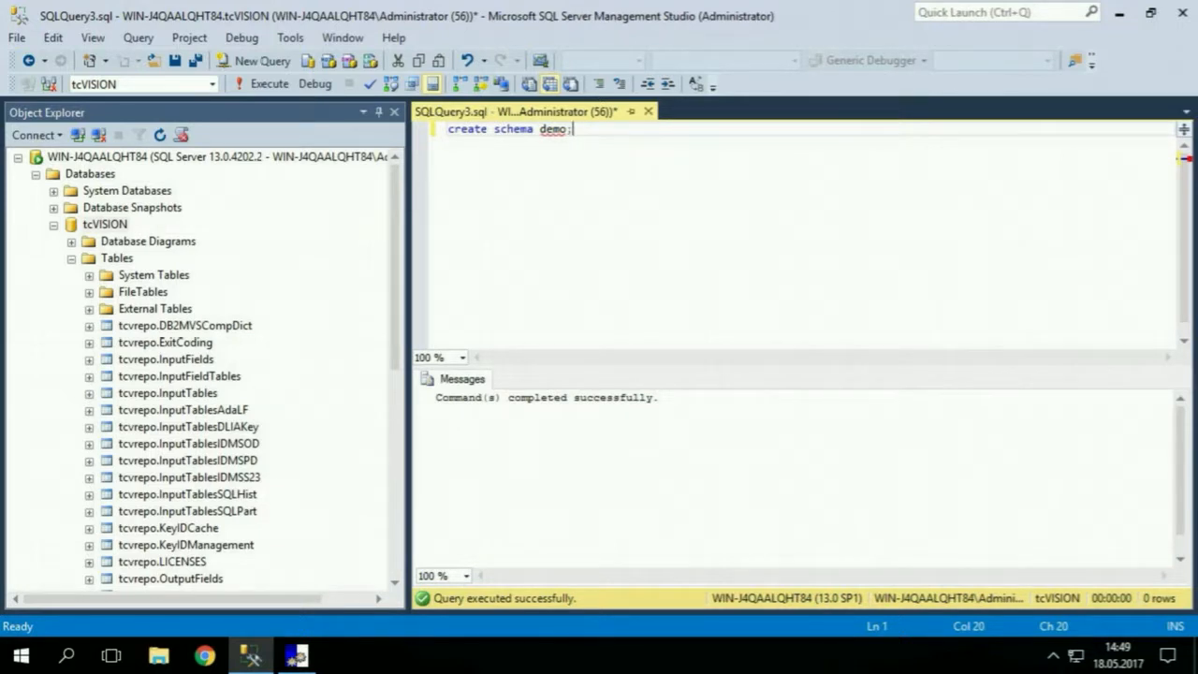
Step: Switch back to tcVISION, create the demo.ARTICLE target table with the proposed SQL statements, and close the creation dialog
left_click(296, 655)
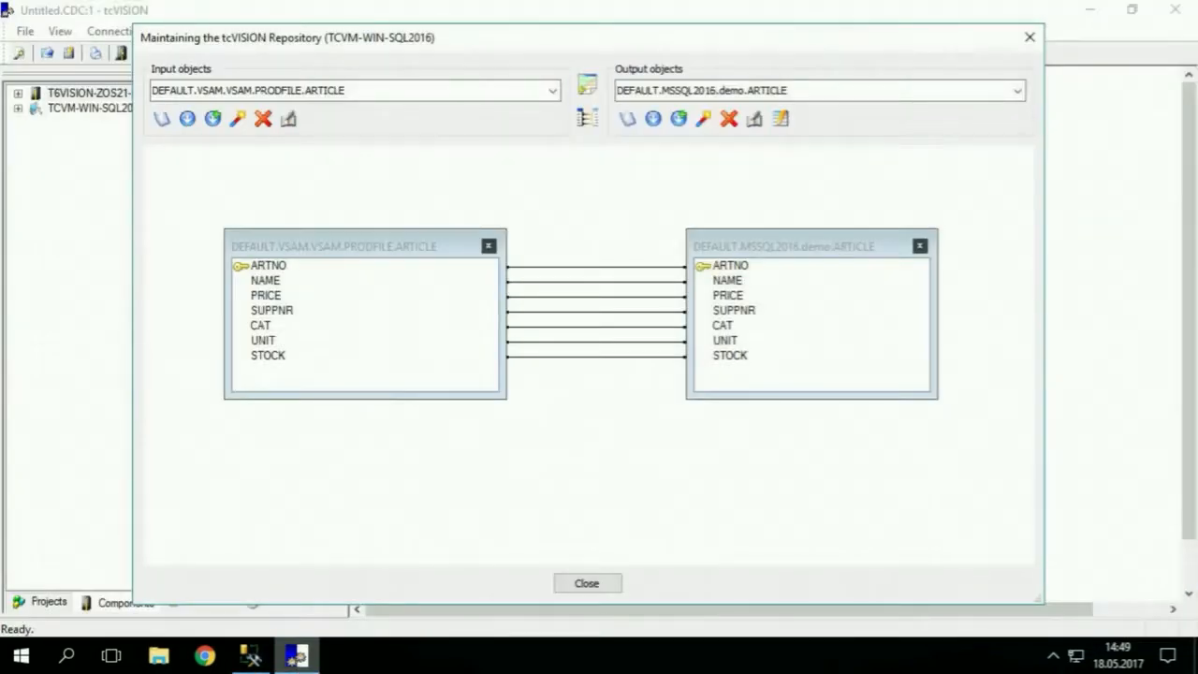
left_click(755, 119)
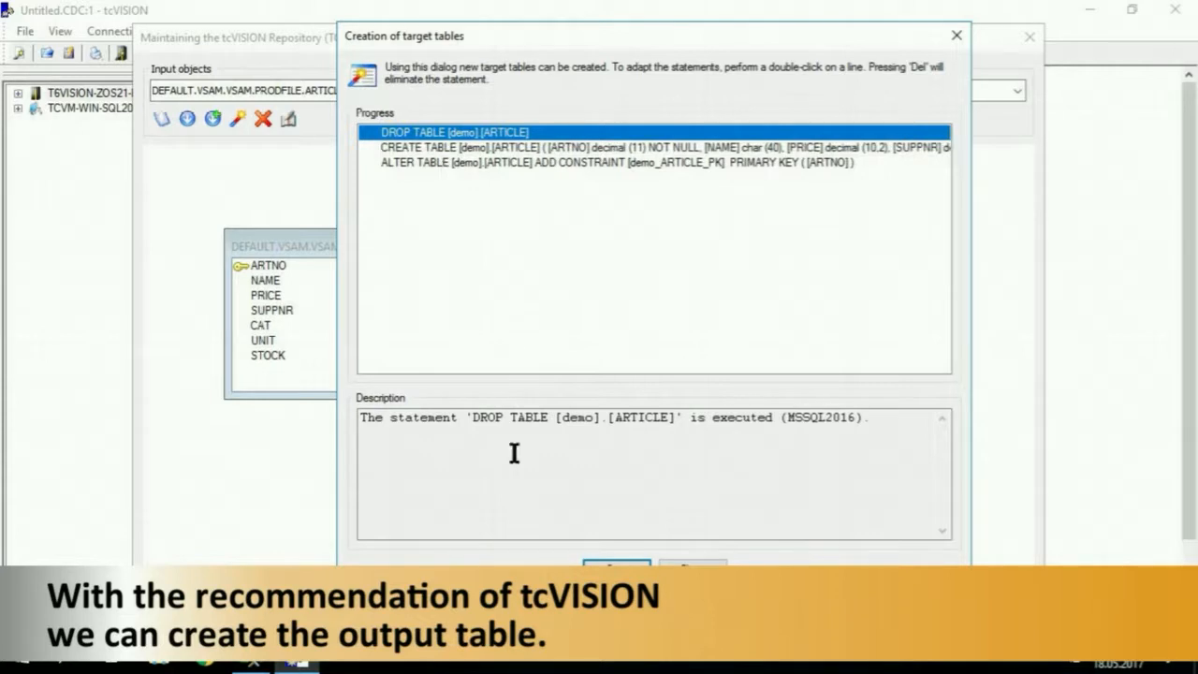
left_click(605, 567)
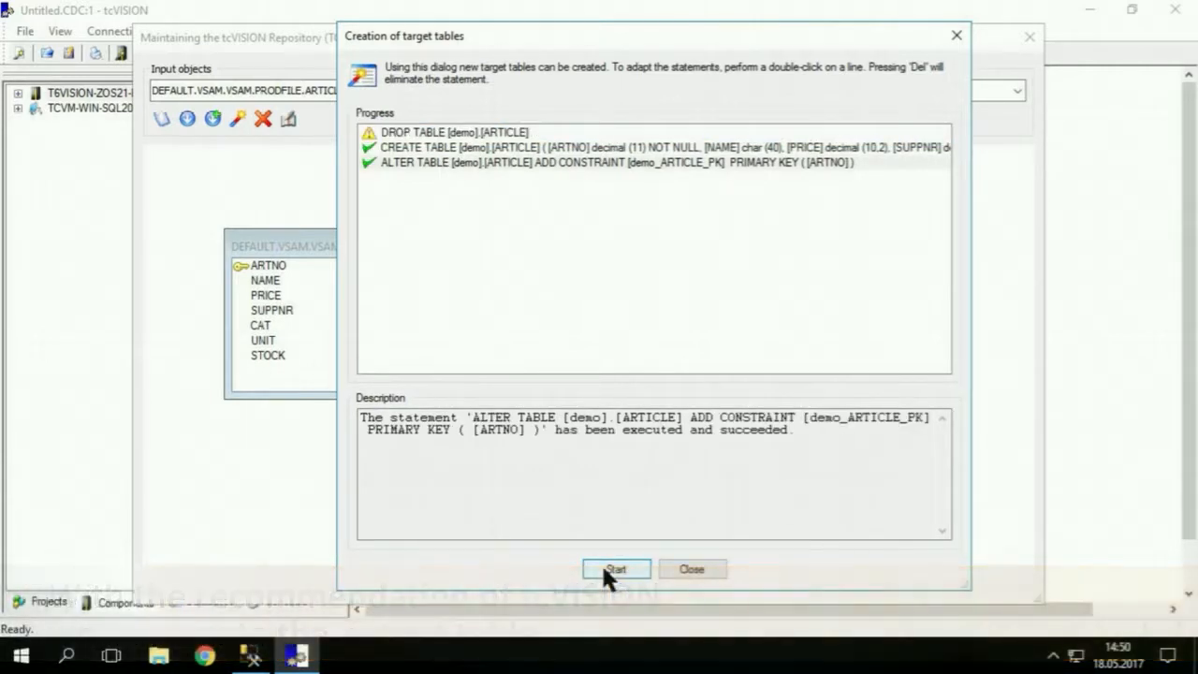
left_click(700, 571)
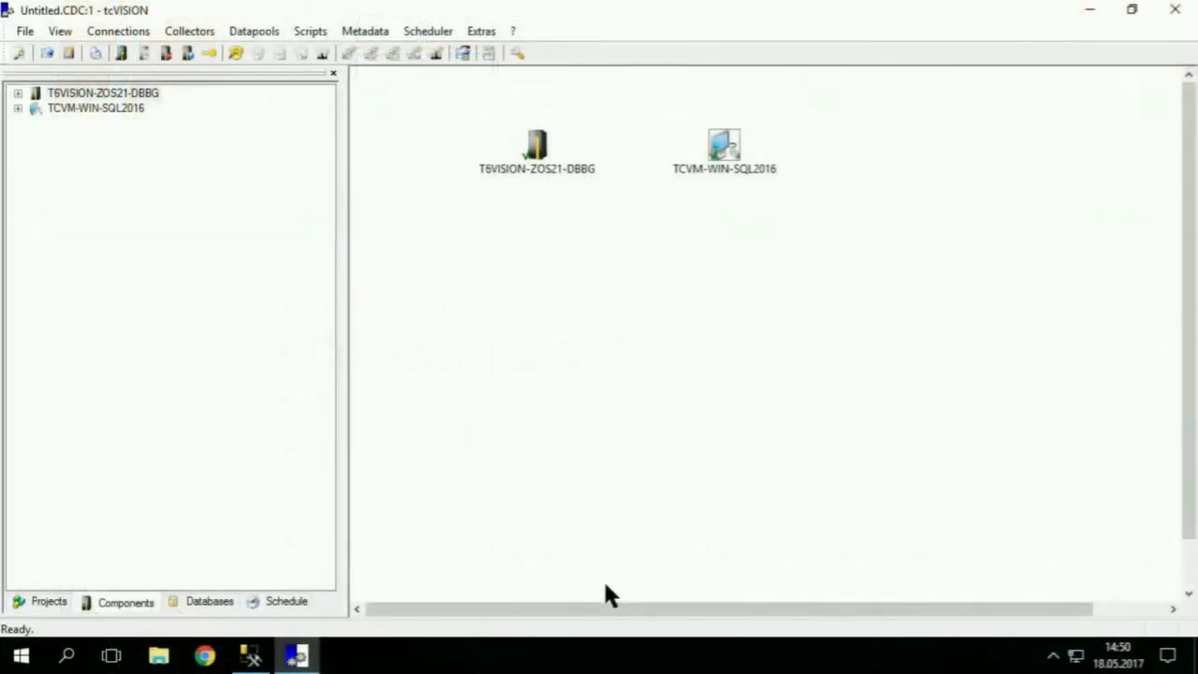
Step: Create a collector on the T6VISION-ZOS21-DBBG manager, named VSAM and of type VSME - VSAM CICS Exit
right_click(536, 161)
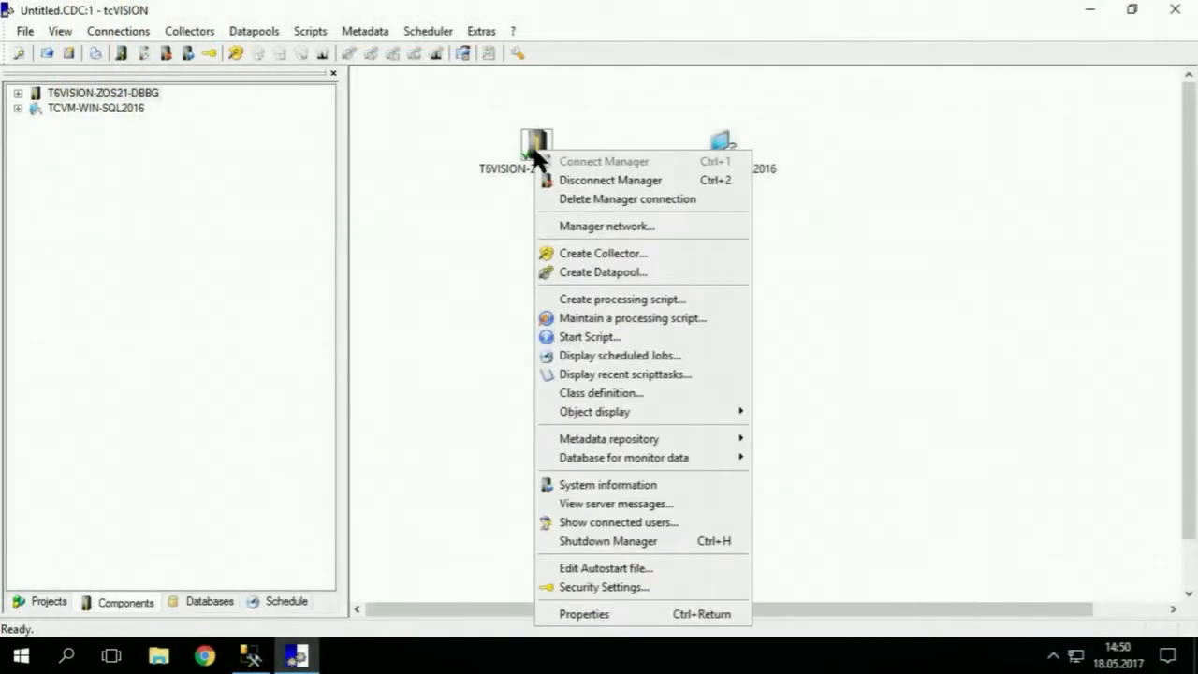
left_click(580, 262)
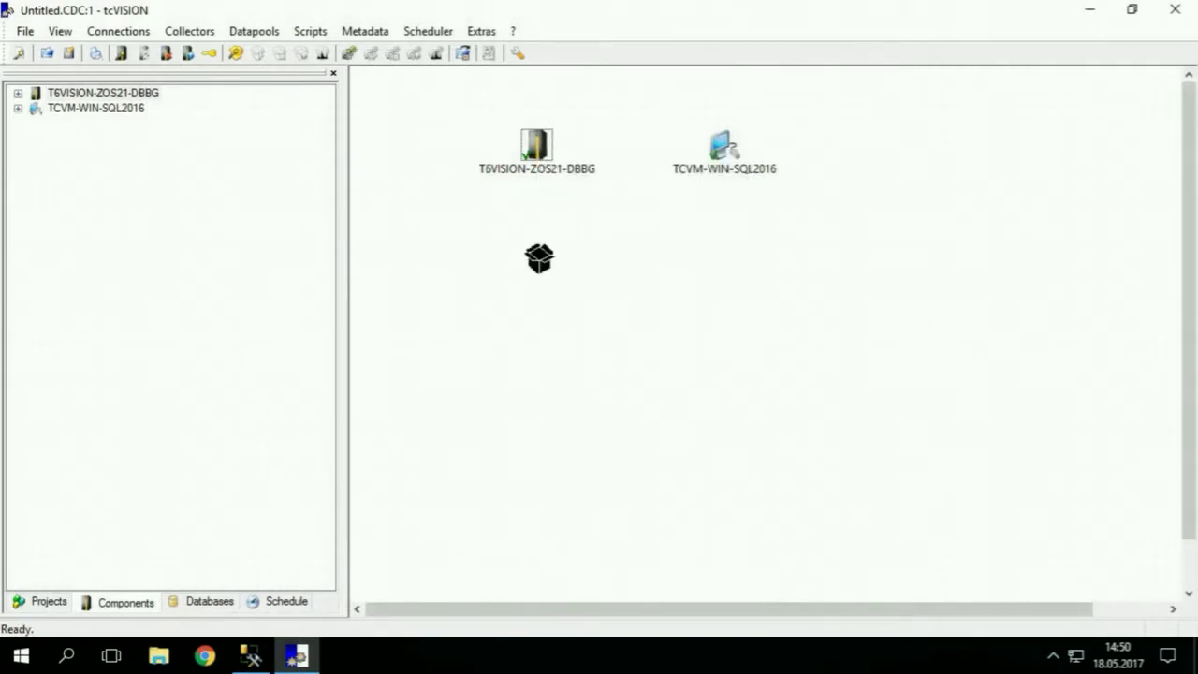
left_click(539, 258)
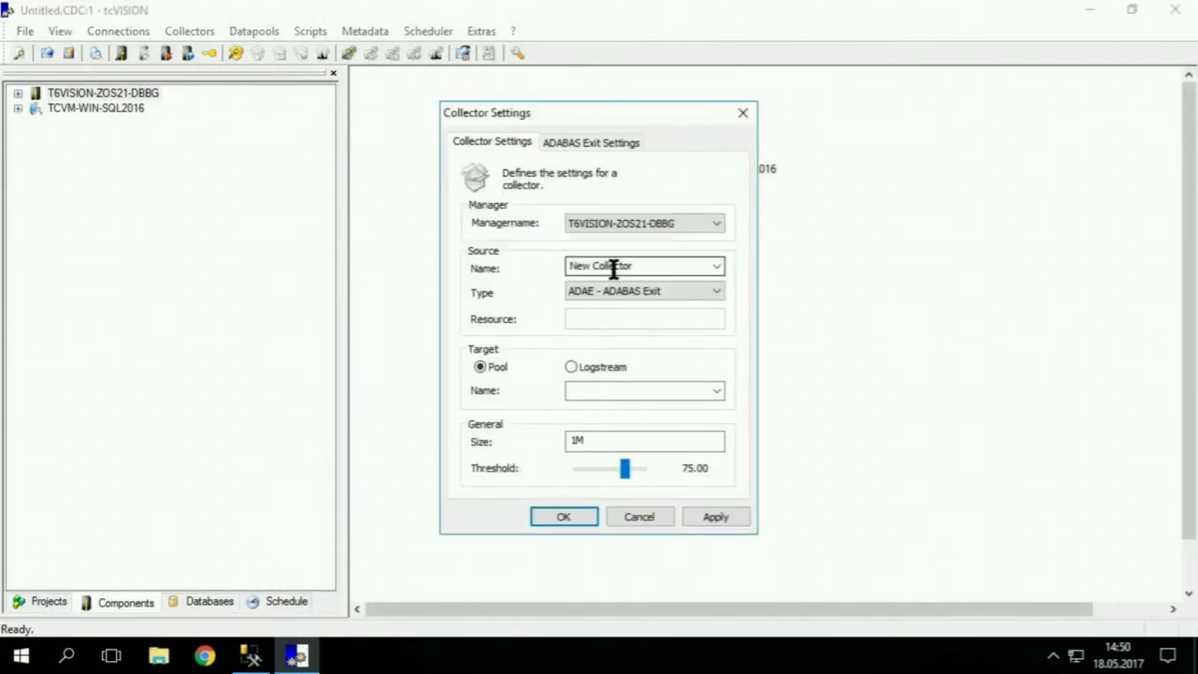
left_click(645, 267)
type("VSAM")
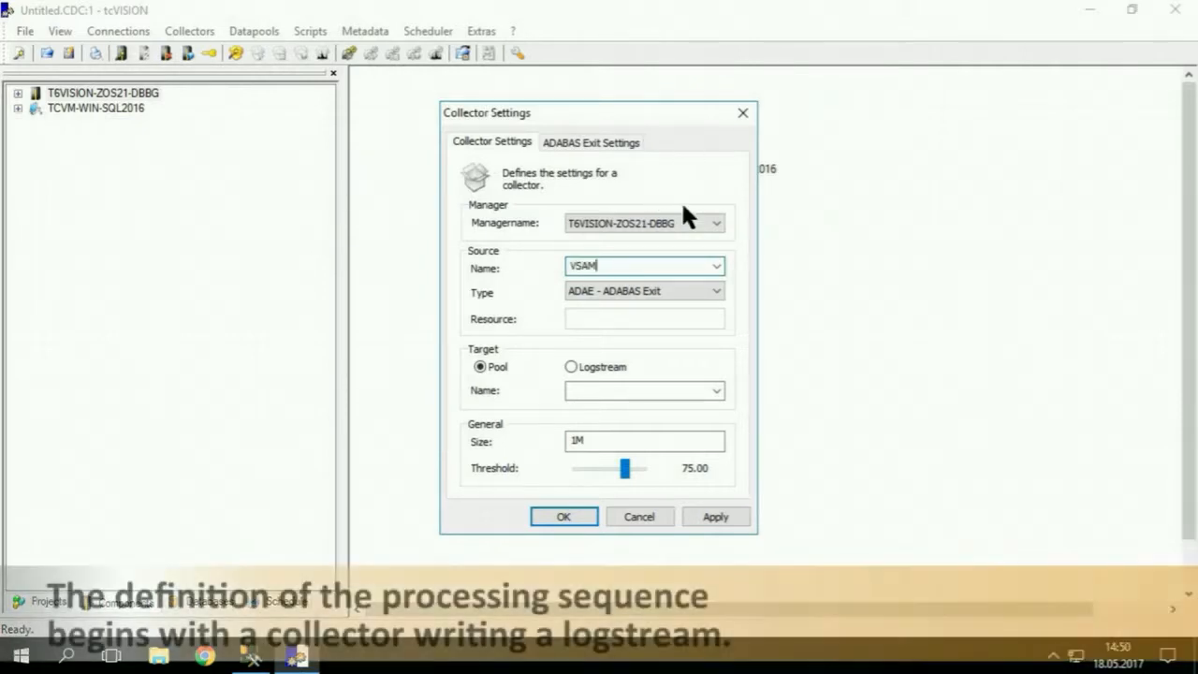
left_click(684, 291)
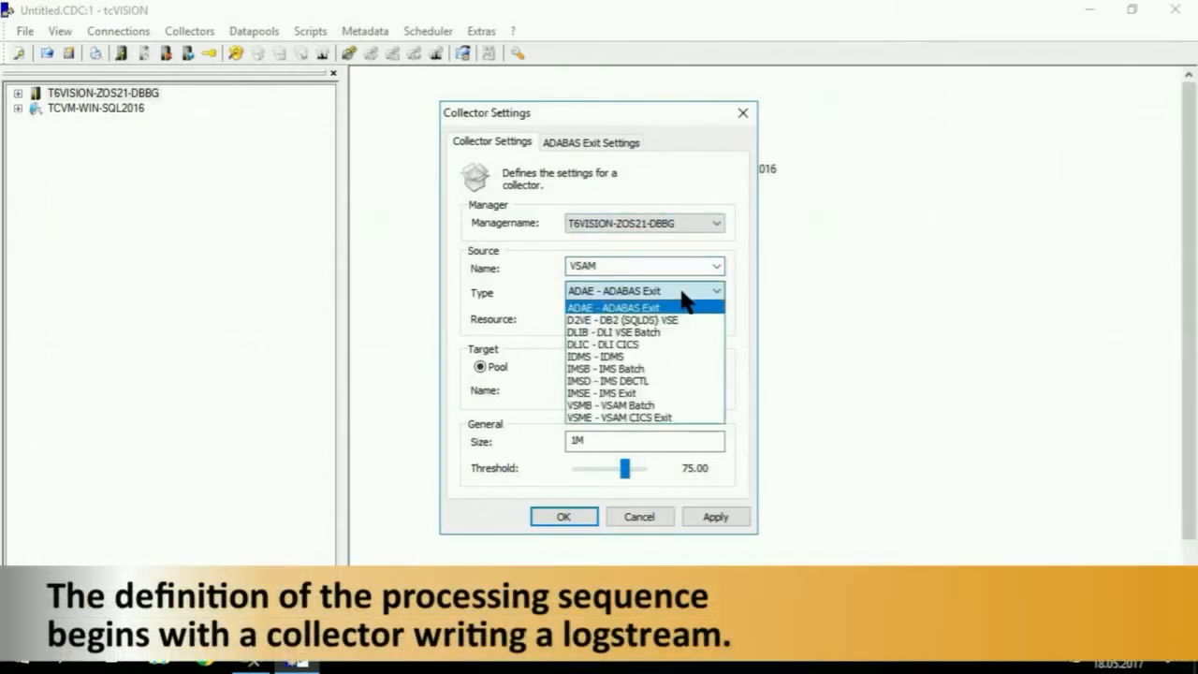
left_click(657, 417)
Step: Set the collector's target to a logstream named TCVISION.LOGSTR
left_click(606, 367)
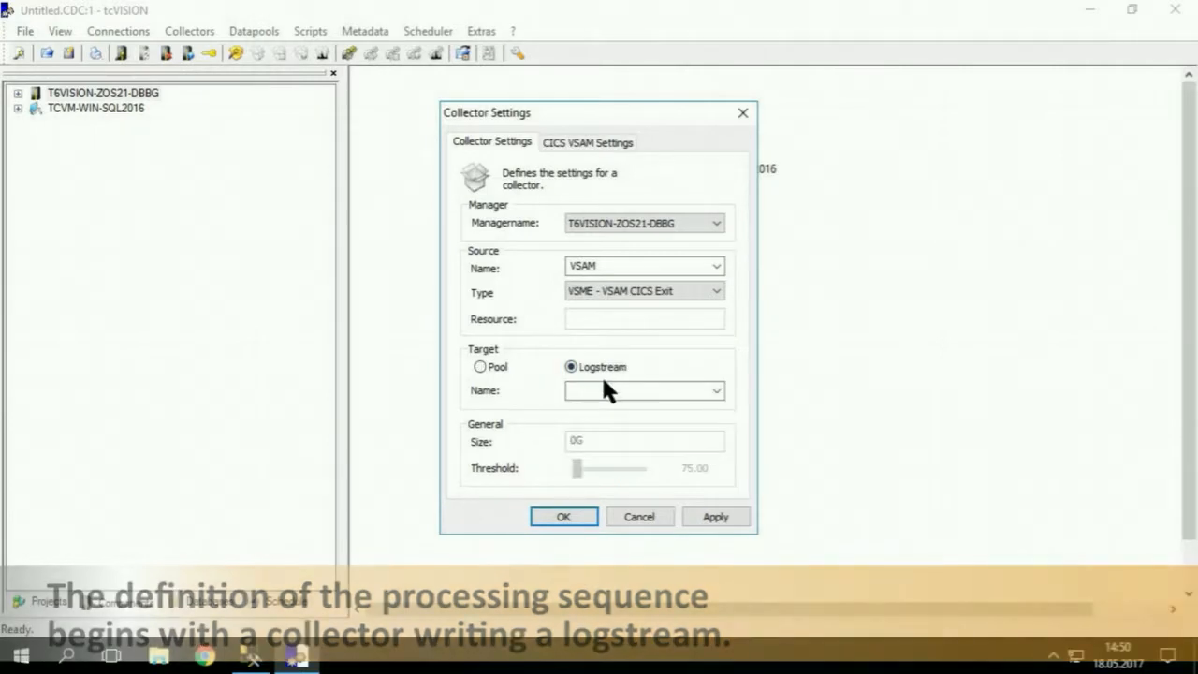
left_click(603, 388)
type("TCVISION")
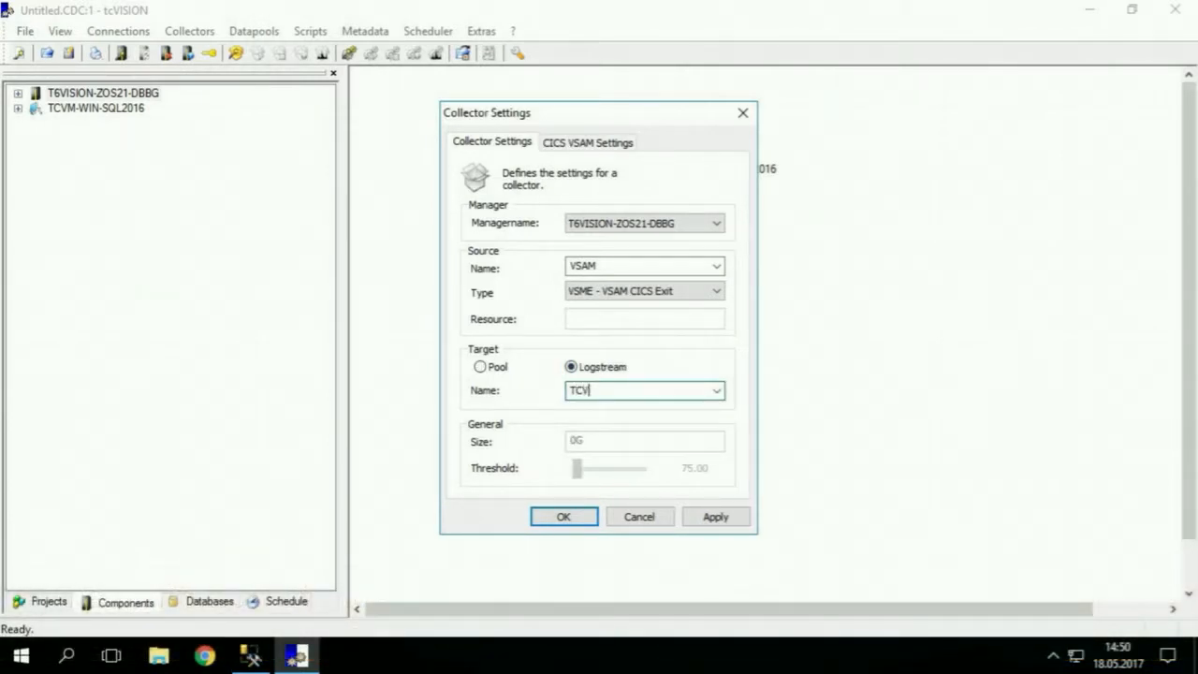
type(".LOGSTR")
Step: List the files of CICS Applid CICSTS52, include ARTICLE in the collector, and accept the collector settings
left_click(589, 143)
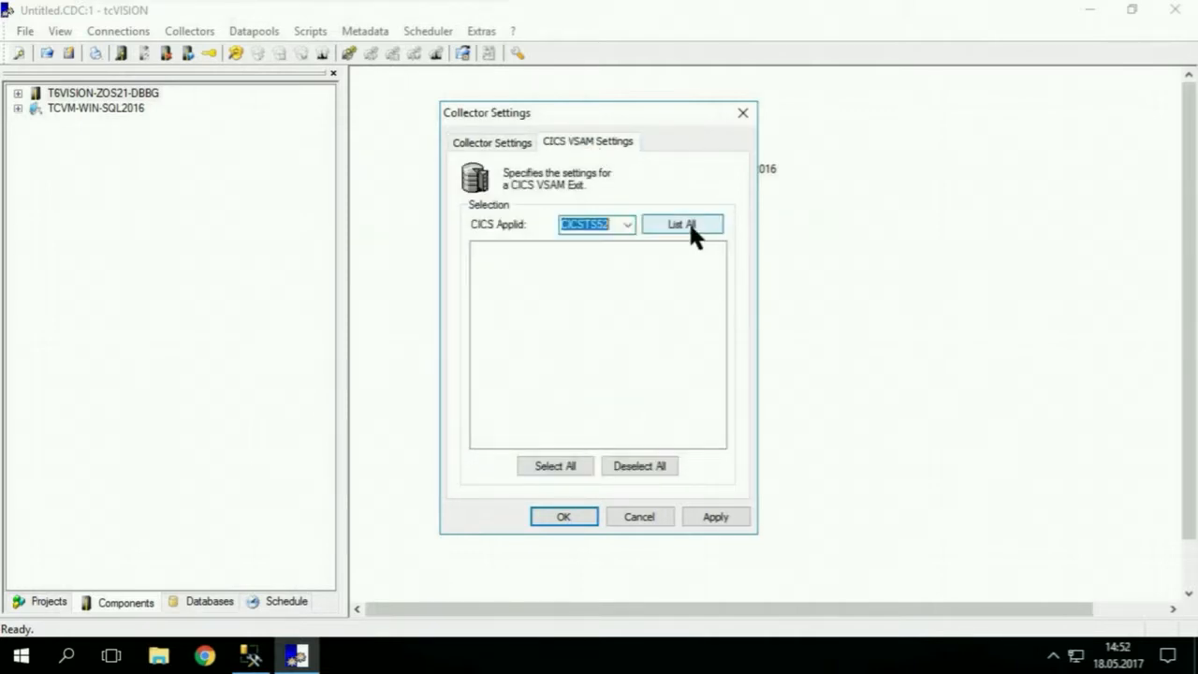
left_click(689, 225)
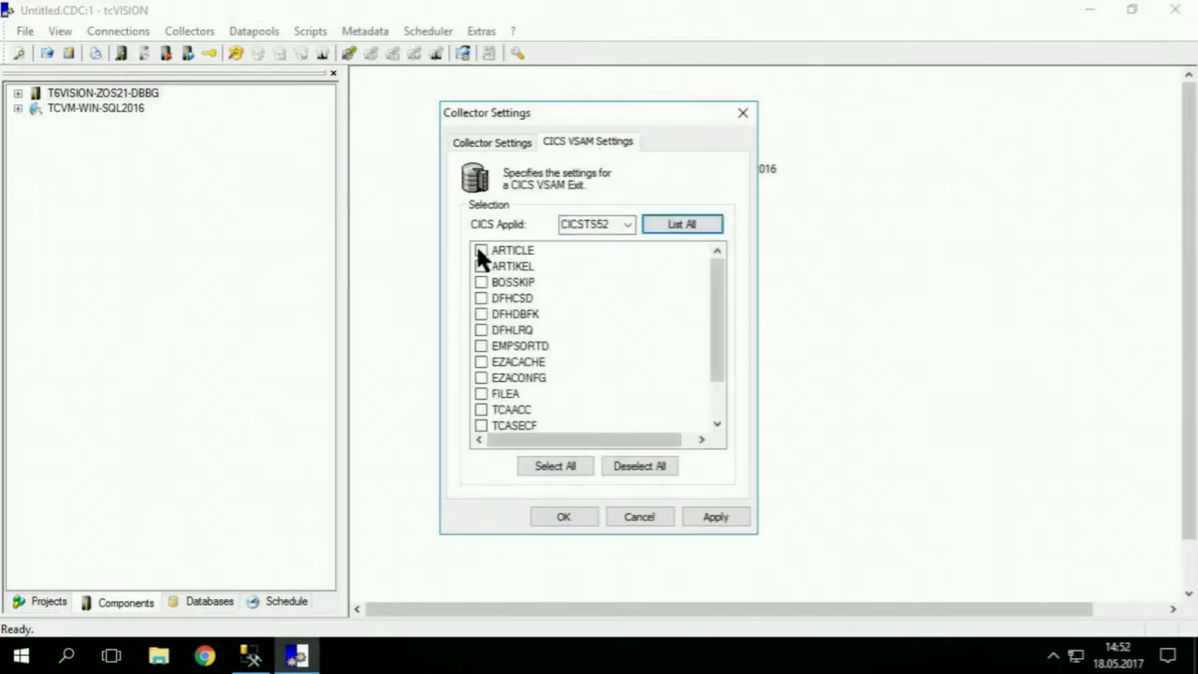
left_click(479, 249)
left_click(496, 143)
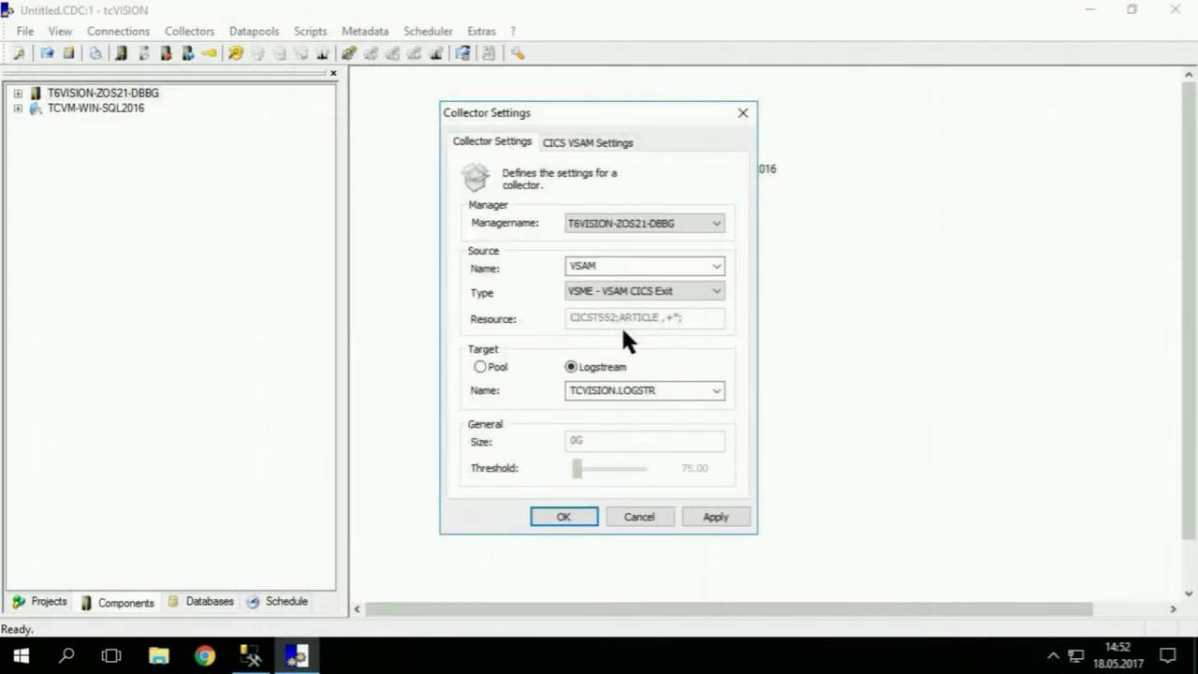
left_click(548, 513)
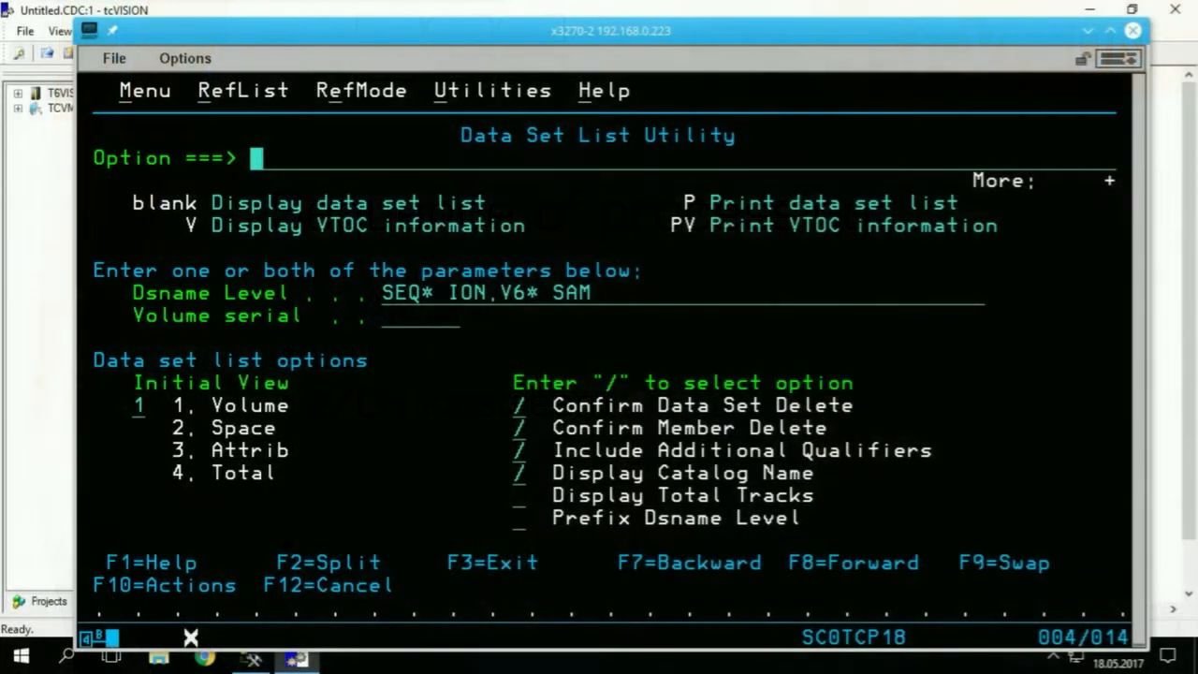
Step: In the x3270 mainframe terminal, list the data sets matching TCVISION.V6* and open TCVISION.V600.CNTL for editing
key("Tab")
type("tcvision")
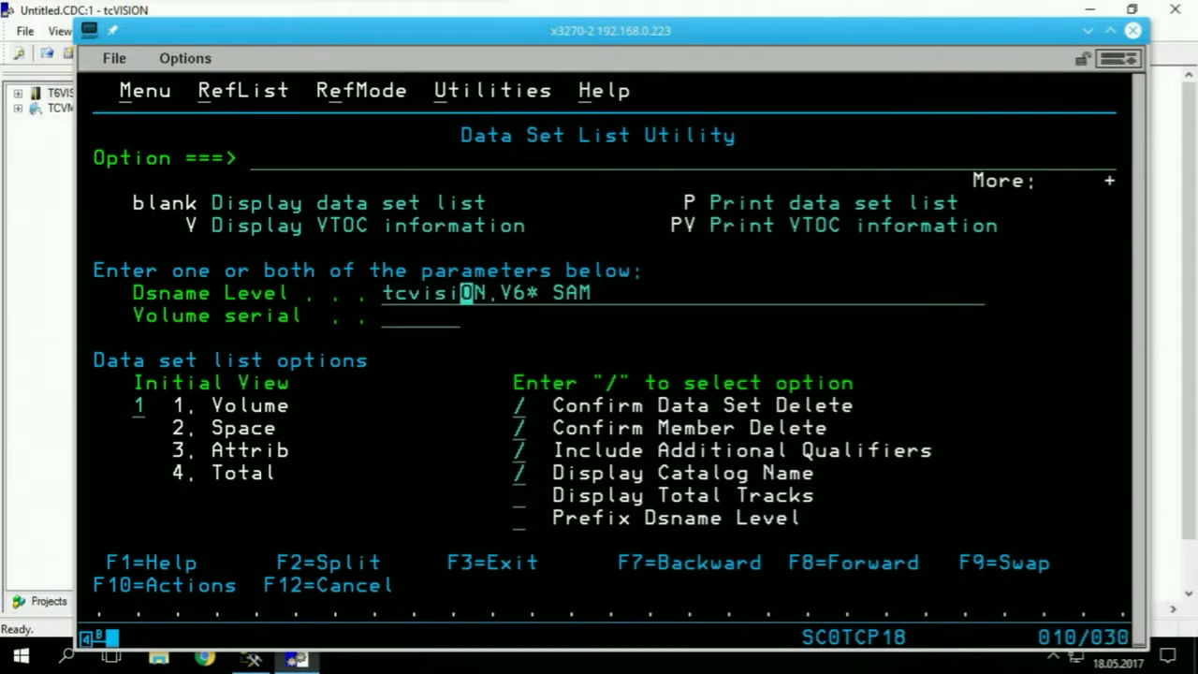
key("Return")
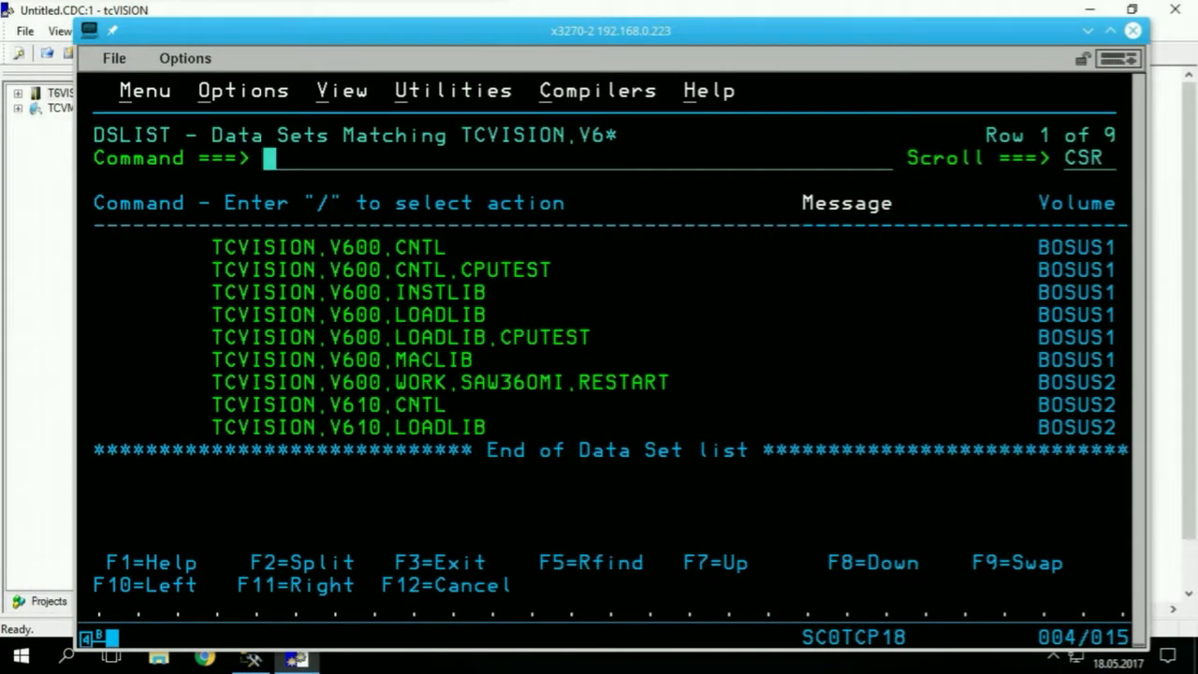
key("Tab")
type("e")
key("Return")
Step: Open the DEFLOGS member for editing and clear its message lines with the "res" command
key("Tab")
key("Tab")
key("Tab")
key("Tab")
key("Tab")
key("Tab")
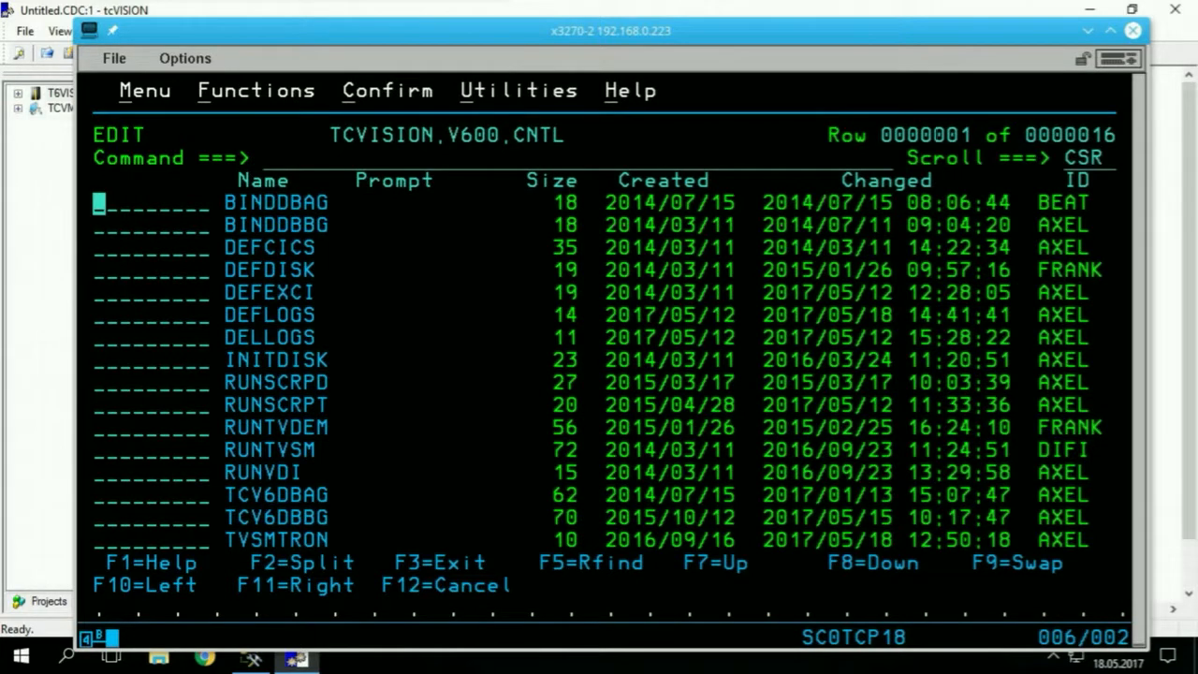
key("Return")
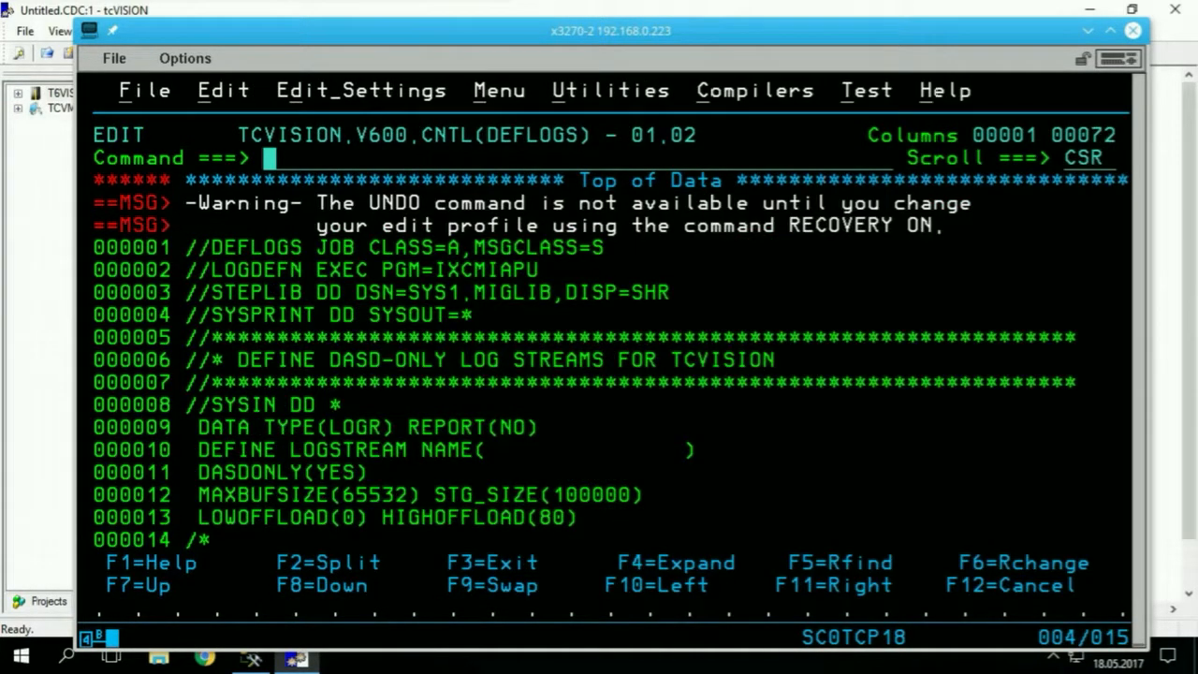
type("res")
key("Return")
Step: Enter tcvision.logstr as the logstream name in the DEFINE LOGSTREAM statement on line 10
key("Down")
key("Down")
key("Down")
key("Down")
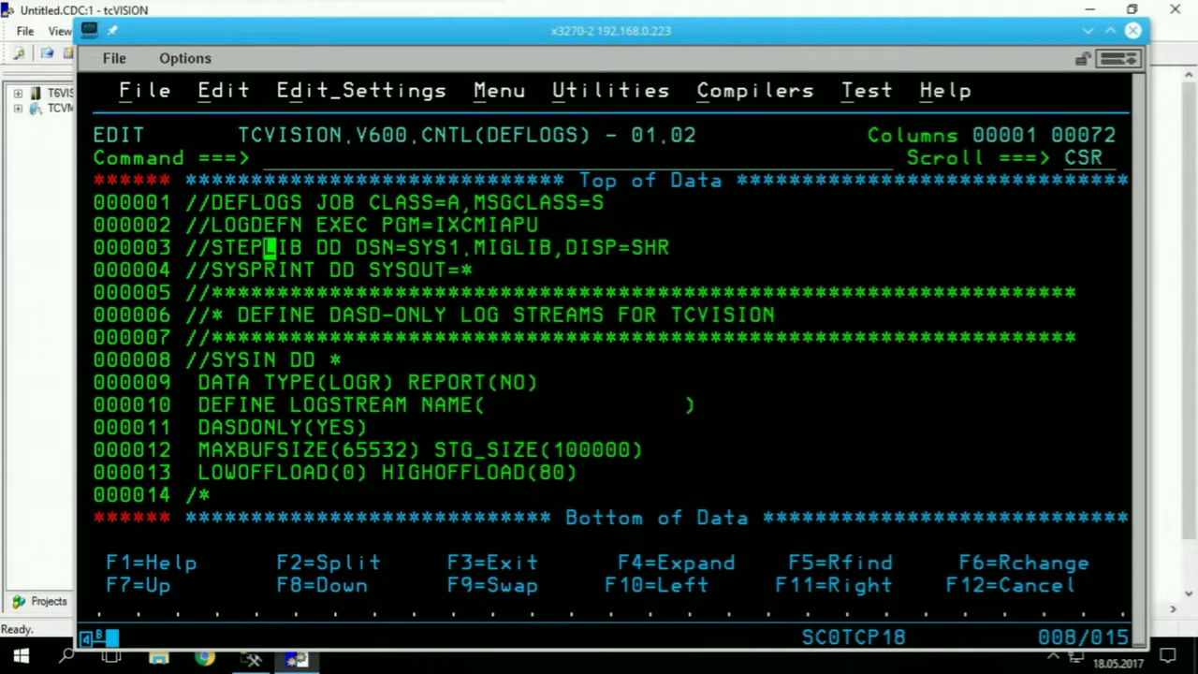
key("Down")
key("Down")
key("Down")
key("Down")
key("Down")
key("Down")
key("Down")
key("Right")
key("Right")
key("Right")
key("Right")
key("Right")
key("Right")
key("Right")
key("Right")
key("Right")
key("Right")
key("Right")
key("Right")
key("Right")
key("Right")
key("Right")
key("Right")
key("Right")
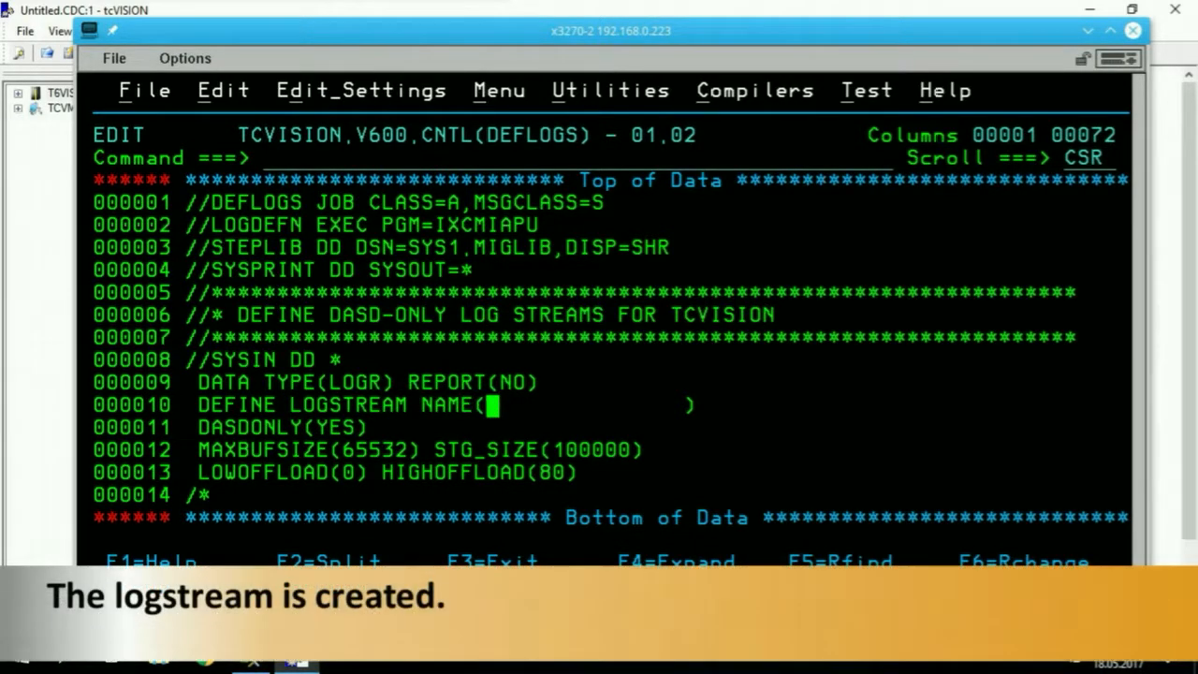
type("tcvision.l")
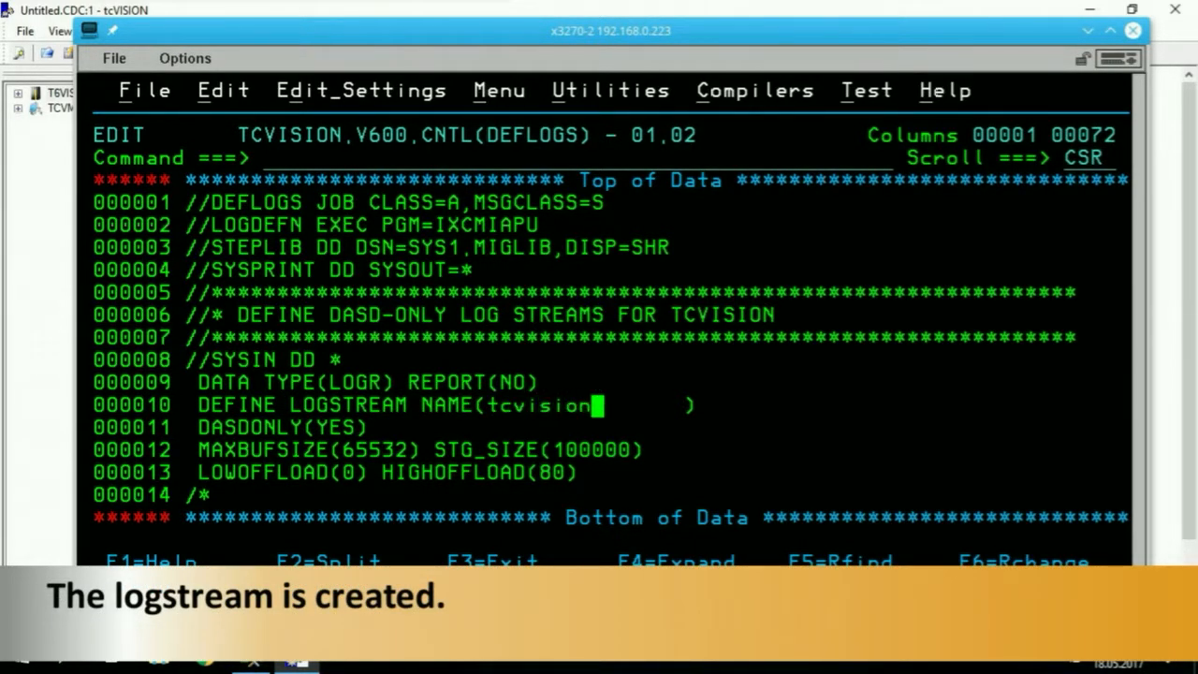
type("ogstr")
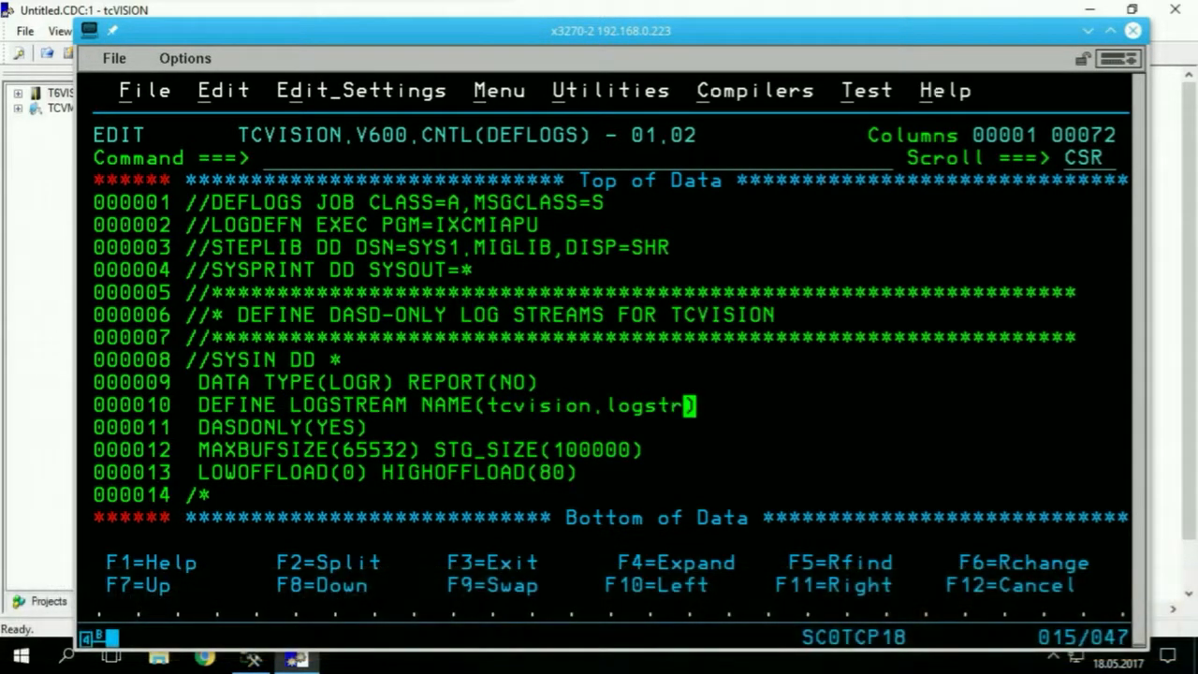
key("Return")
Step: Submit the DEFLOGS job with the "sub" command and return to the editor
key("Home")
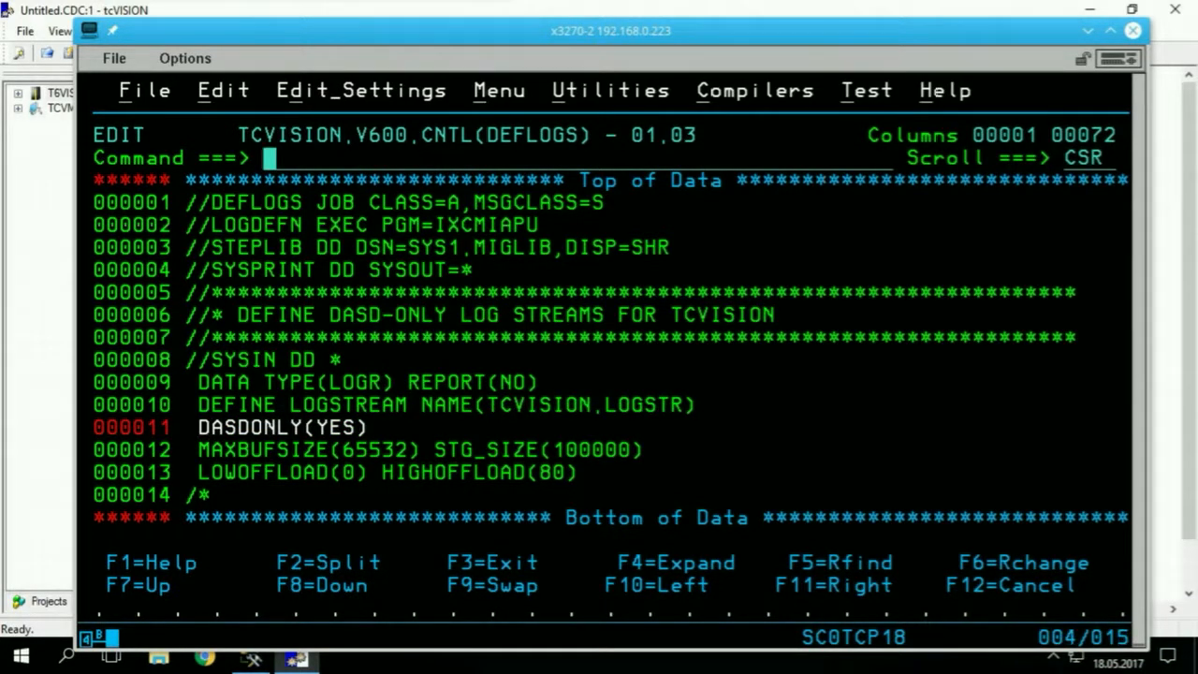
type("sub")
key("Return")
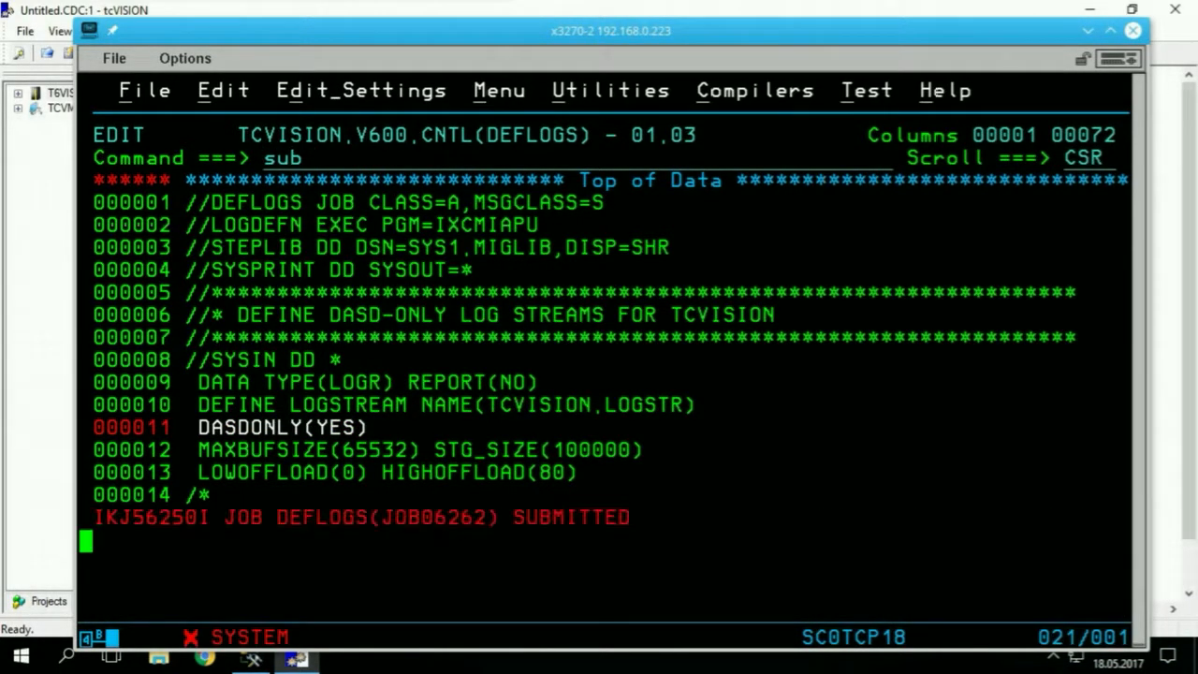
key("Return")
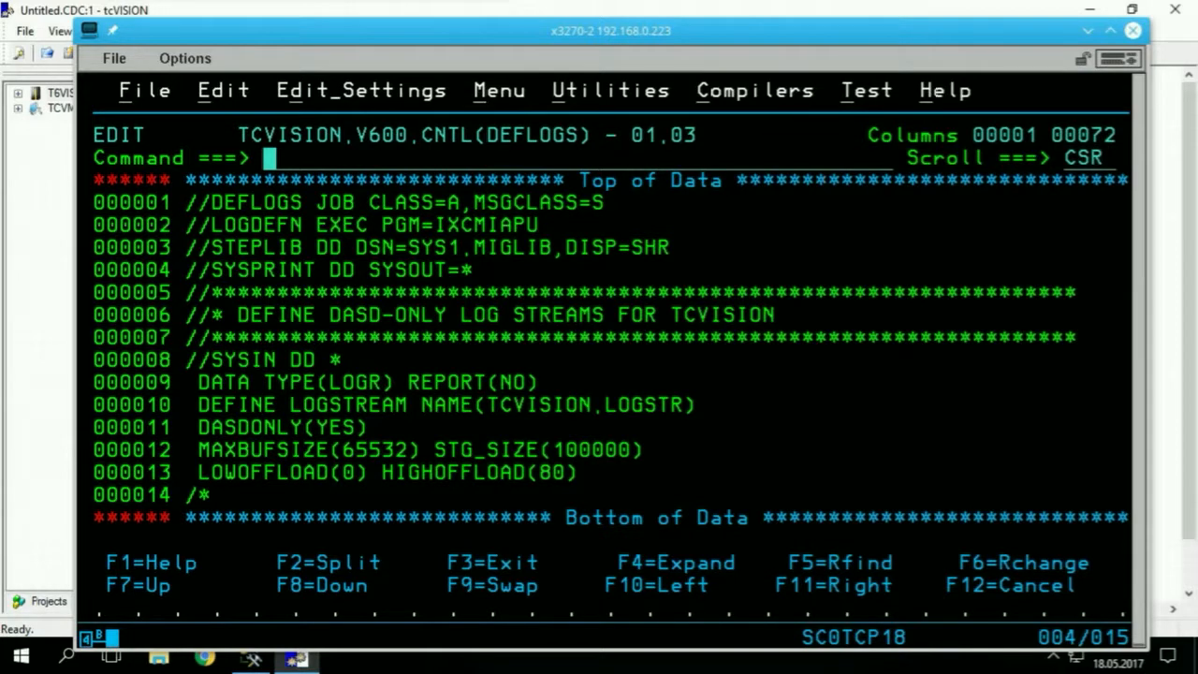
Step: Swap to the SDSF status display, refresh the job list, and open a job's output for viewing
key("F9")
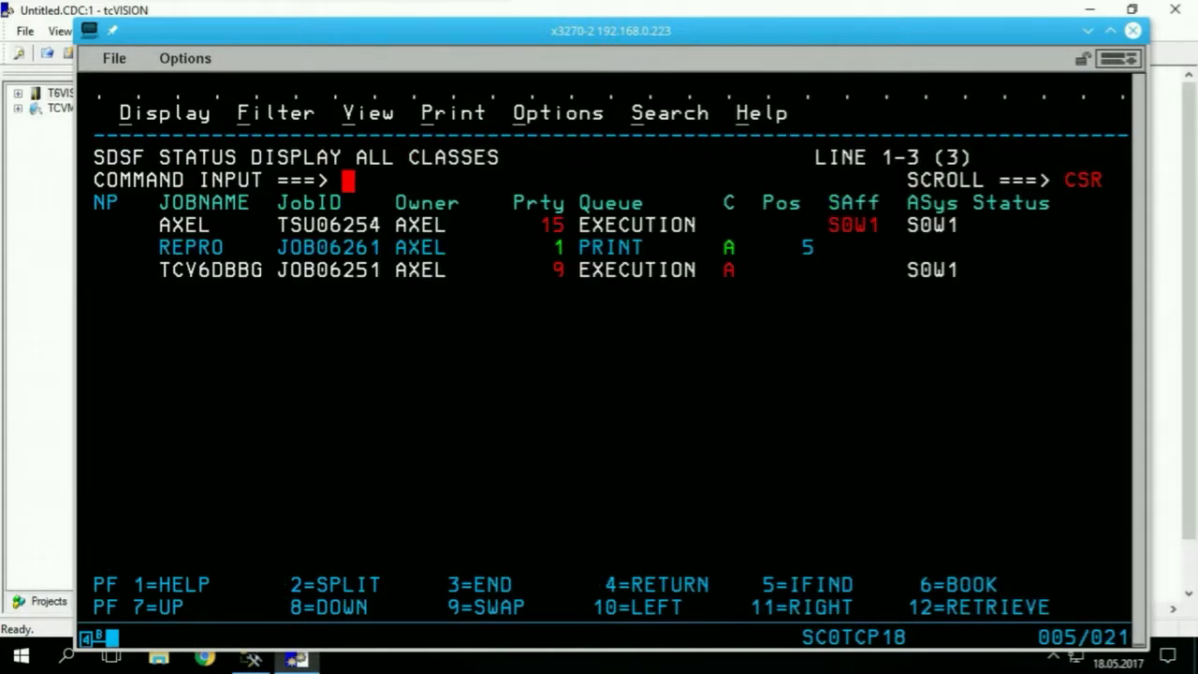
key("Return")
key("Tab")
key("Tab")
type("s")
key("Return")
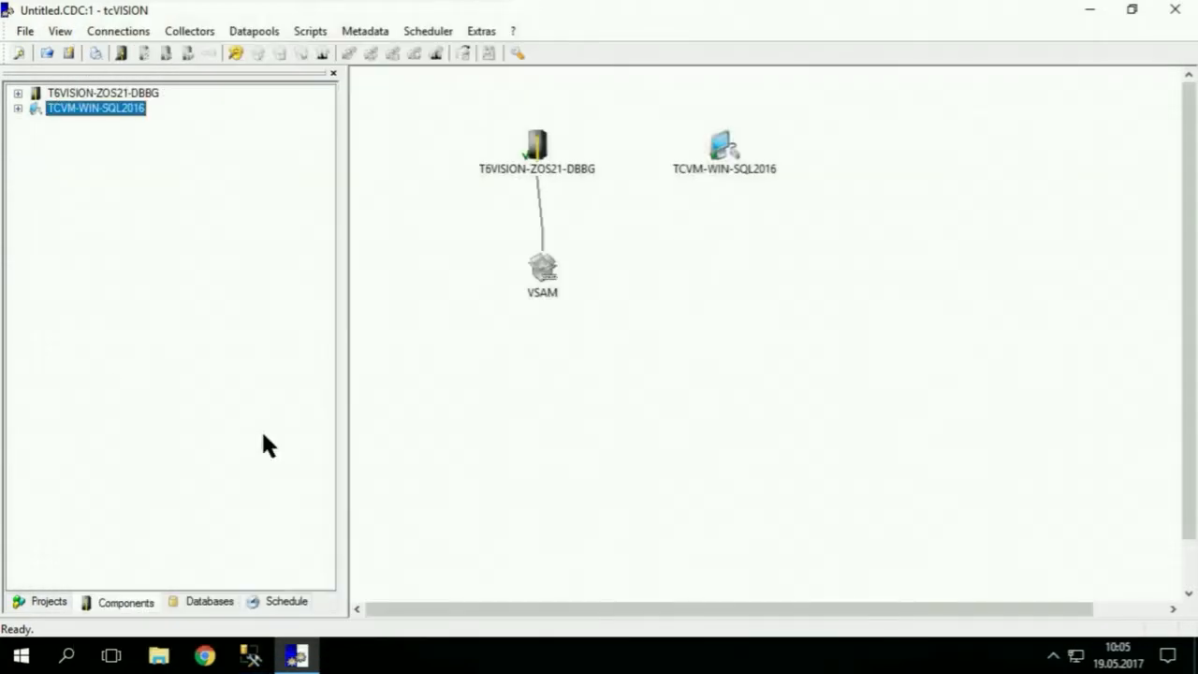
Step: Return to tcVISION and activate the VSAM collector on the T6VISION-ZOS21-DBBG manager
left_click(543, 272)
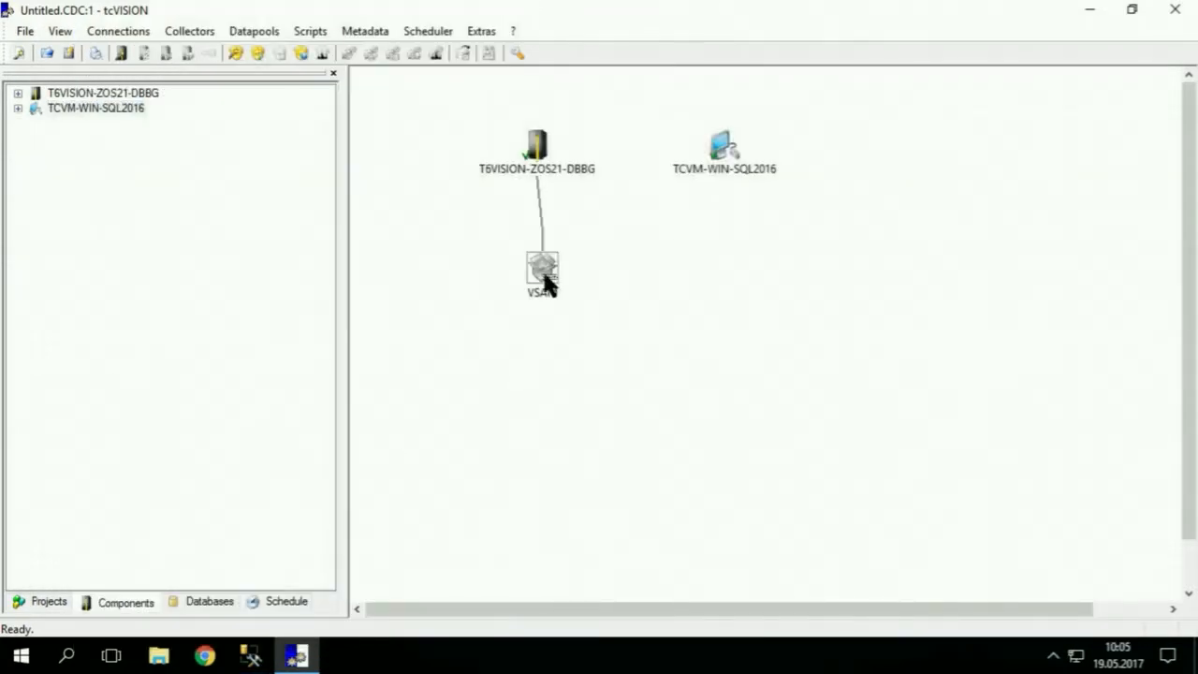
right_click(544, 277)
left_click(580, 286)
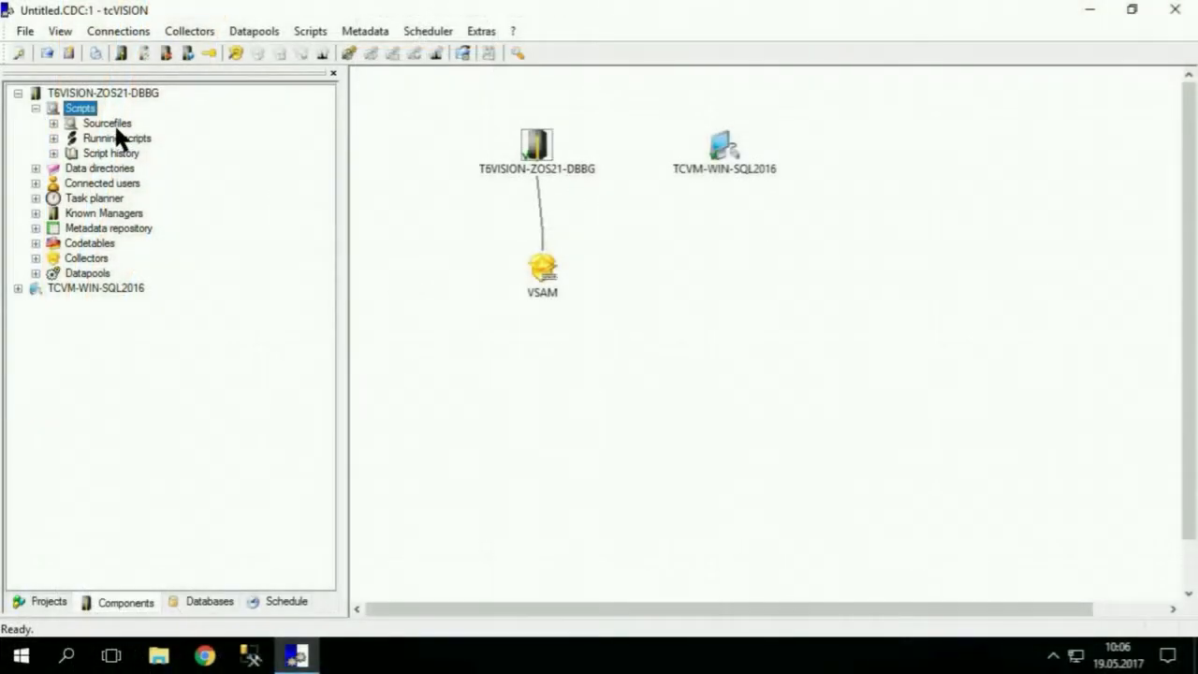
Step: Create a new script named LOGSTREAM_SENDER among the source files of the T6VISION-ZOS21-DBBG manager
left_click(113, 122)
right_click(116, 130)
left_click(157, 140)
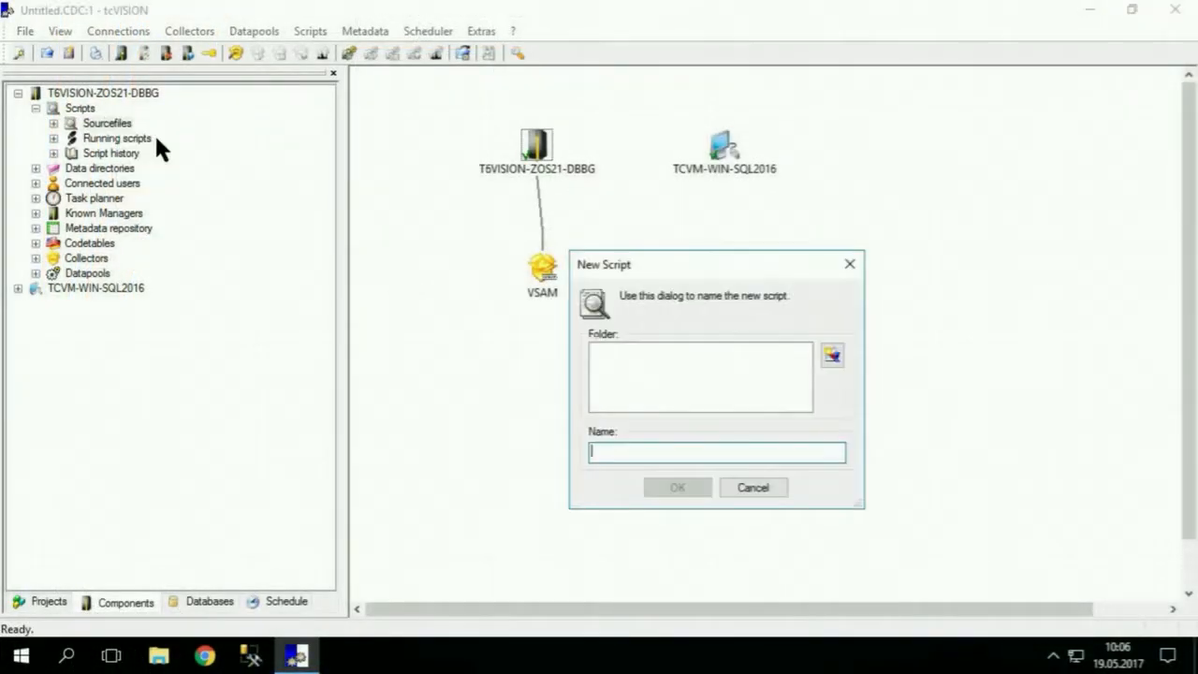
type("LOG")
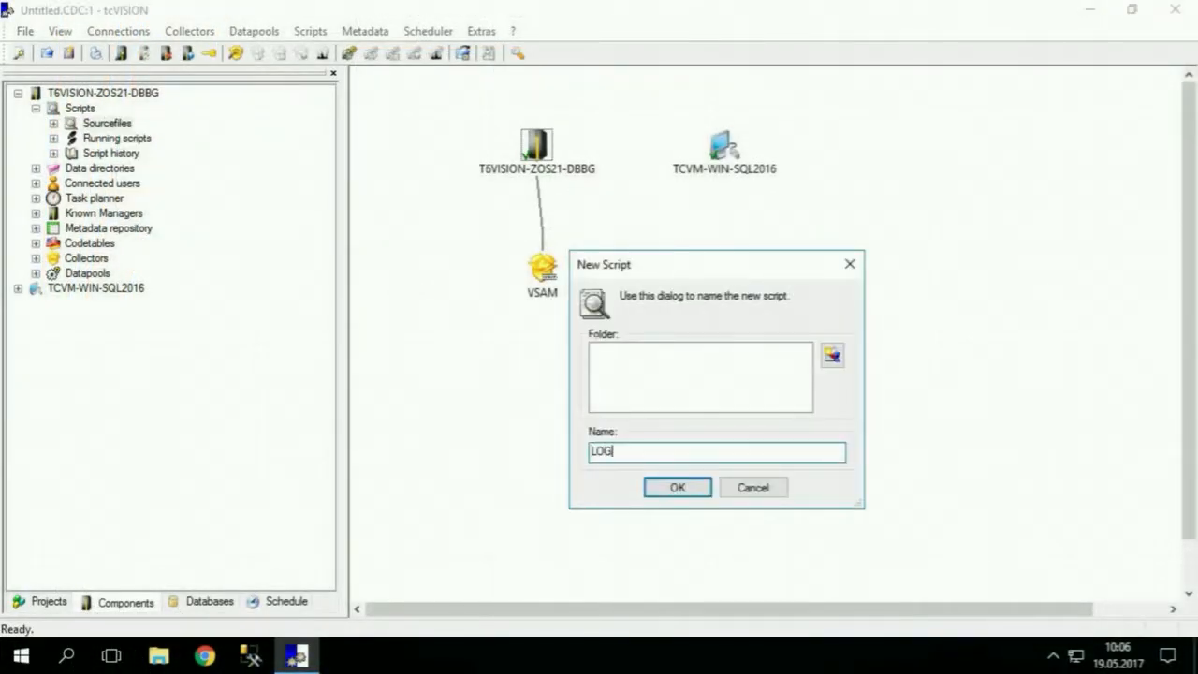
type("STREAM_SENDER")
key("Return")
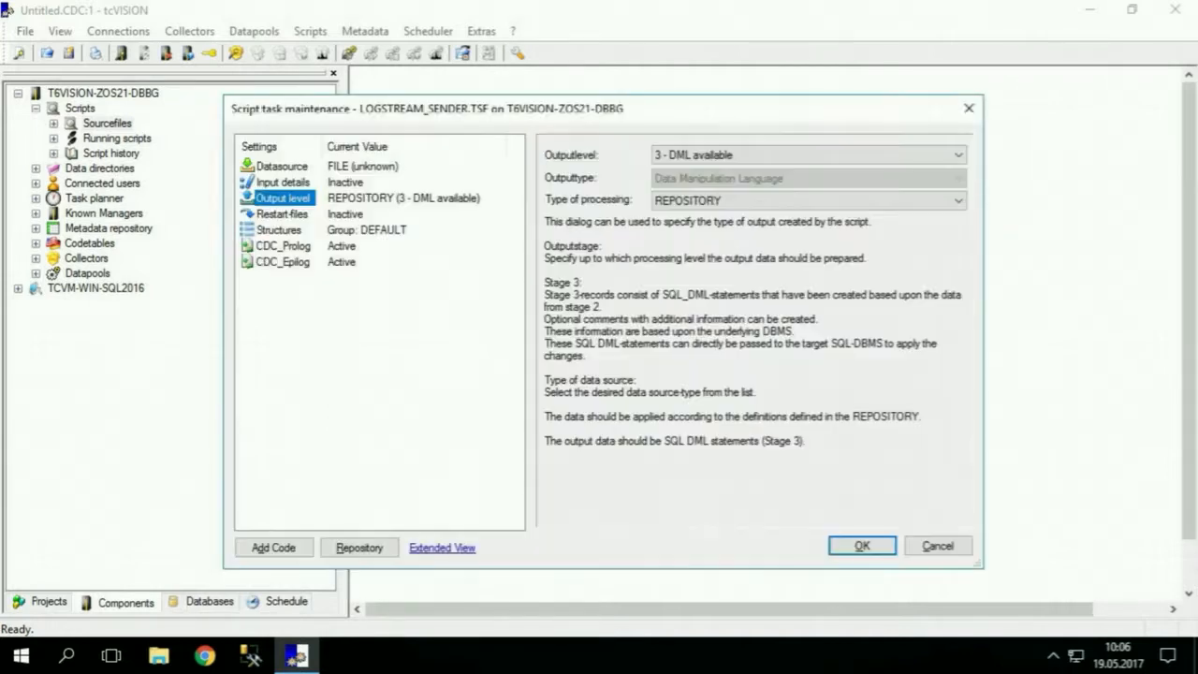
Step: Set the script's data source type to CDC_LOGSTREAM and its input details to TCVISION.LOGSTR
left_click(271, 166)
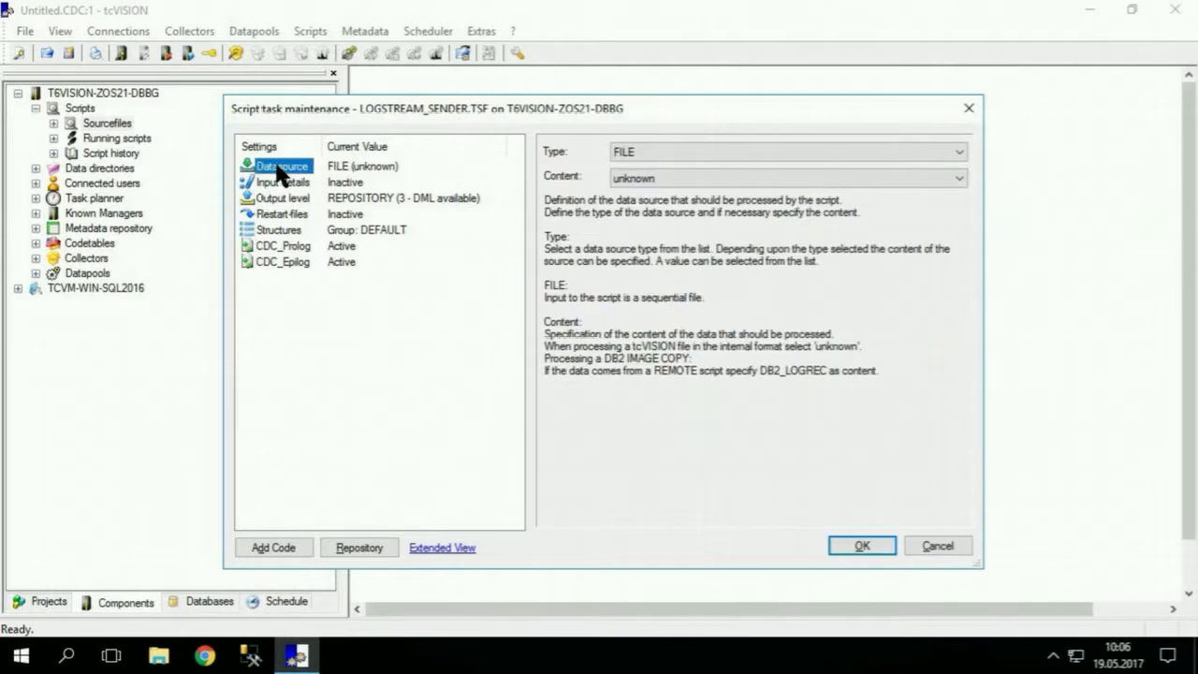
left_click(644, 151)
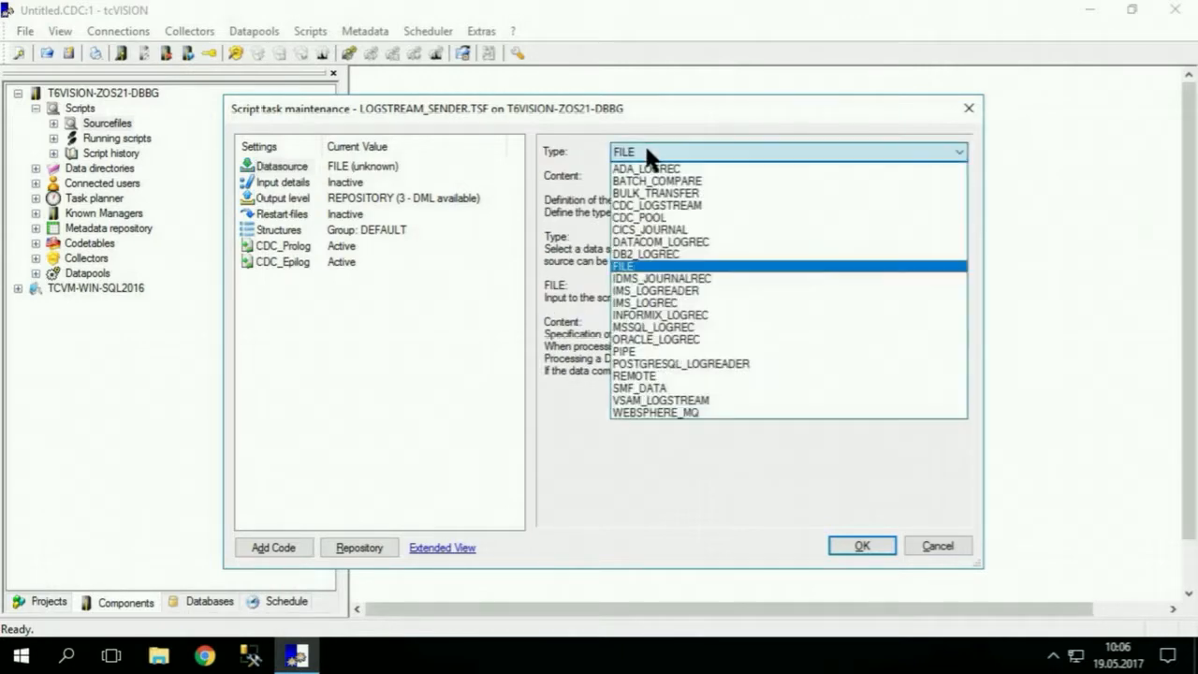
left_click(651, 205)
left_click(308, 182)
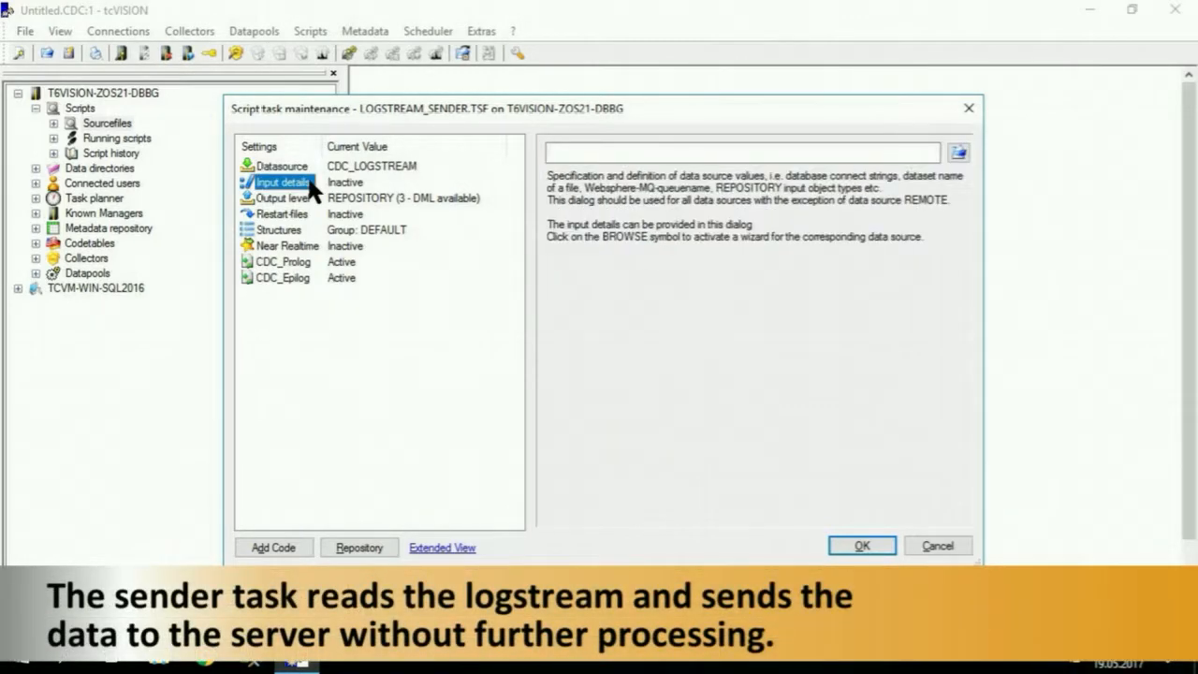
left_click(623, 156)
type("T")
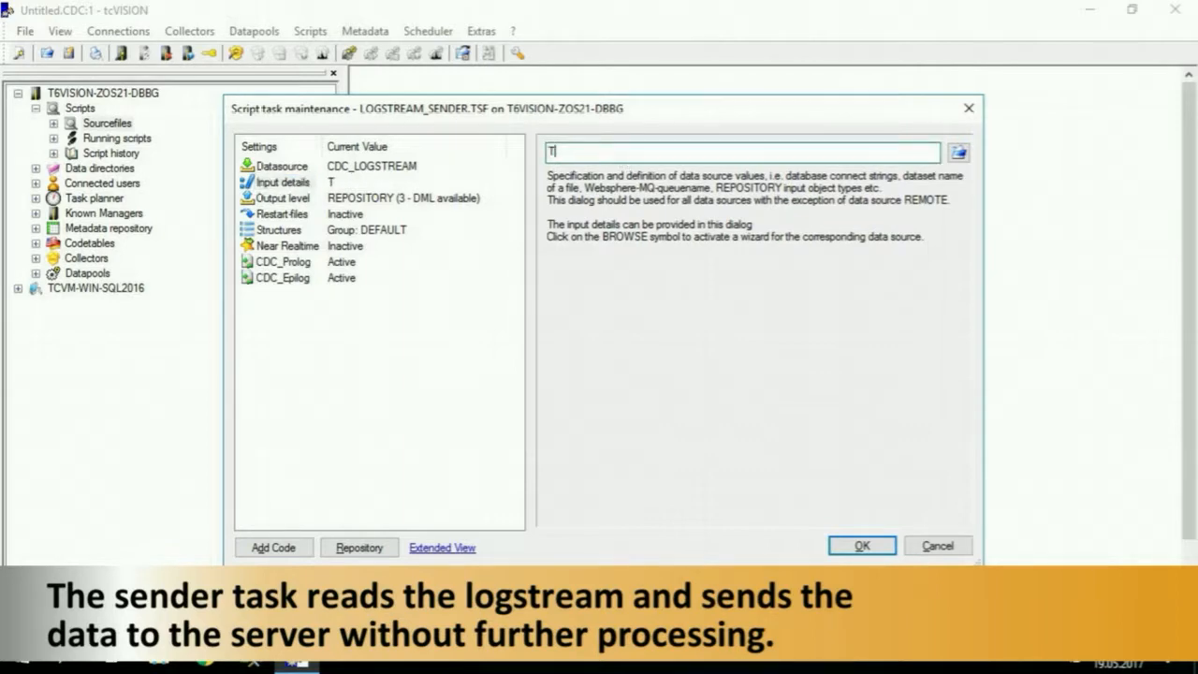
type("CVISION.LOGSTR")
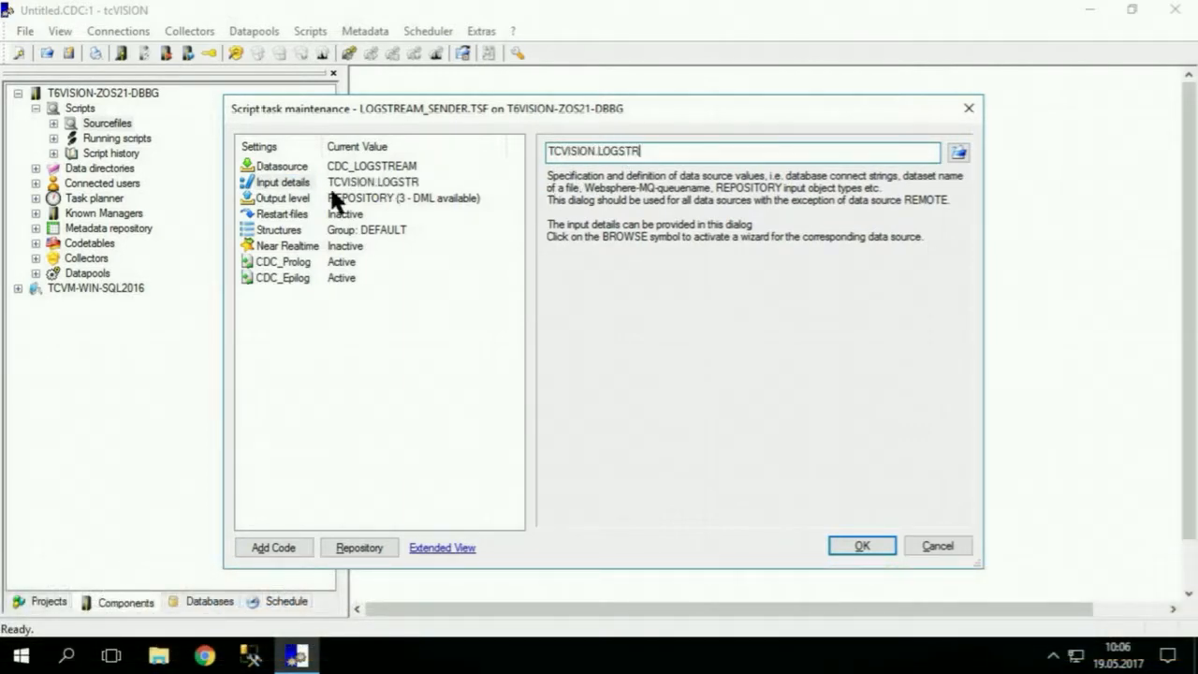
Step: Set the sender script's output level to 0 - Log record is in internal format and its type of processing to REMOTE
left_click(296, 196)
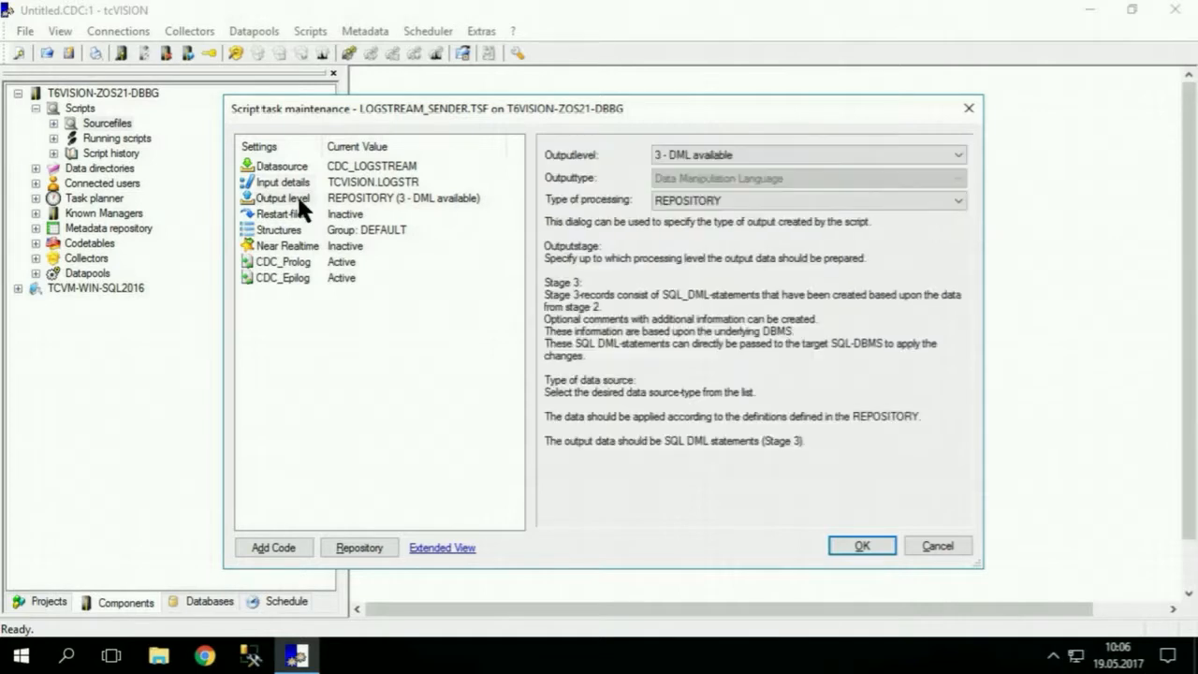
left_click(723, 146)
left_click(710, 165)
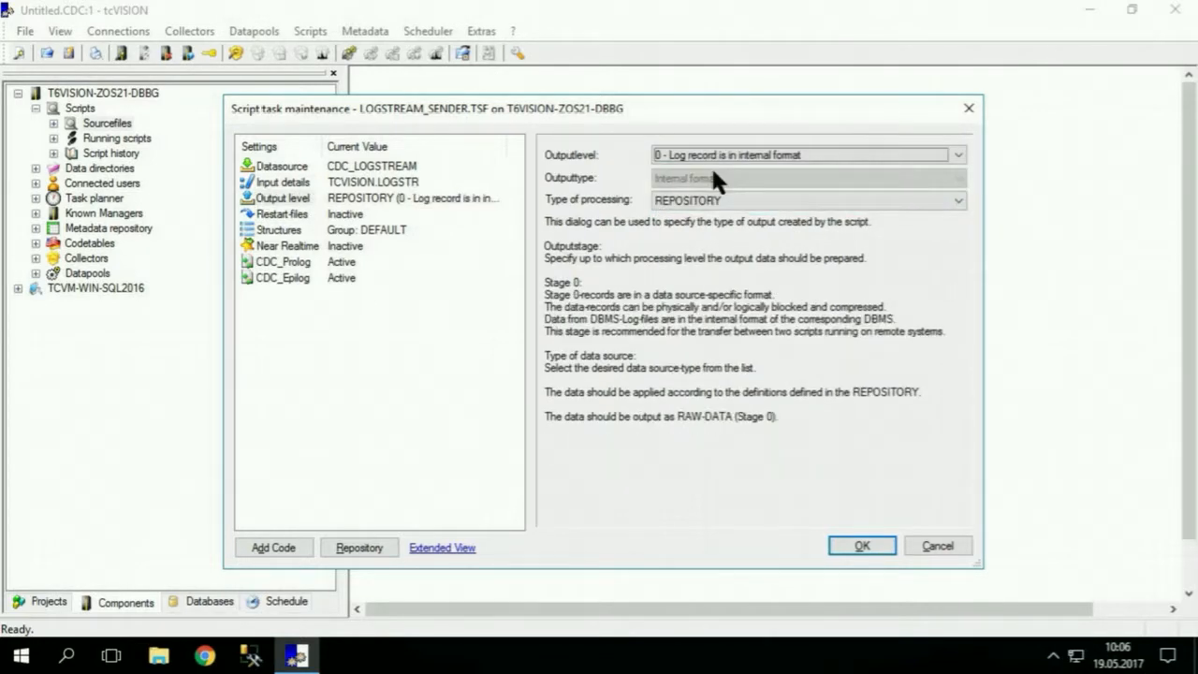
left_click(749, 201)
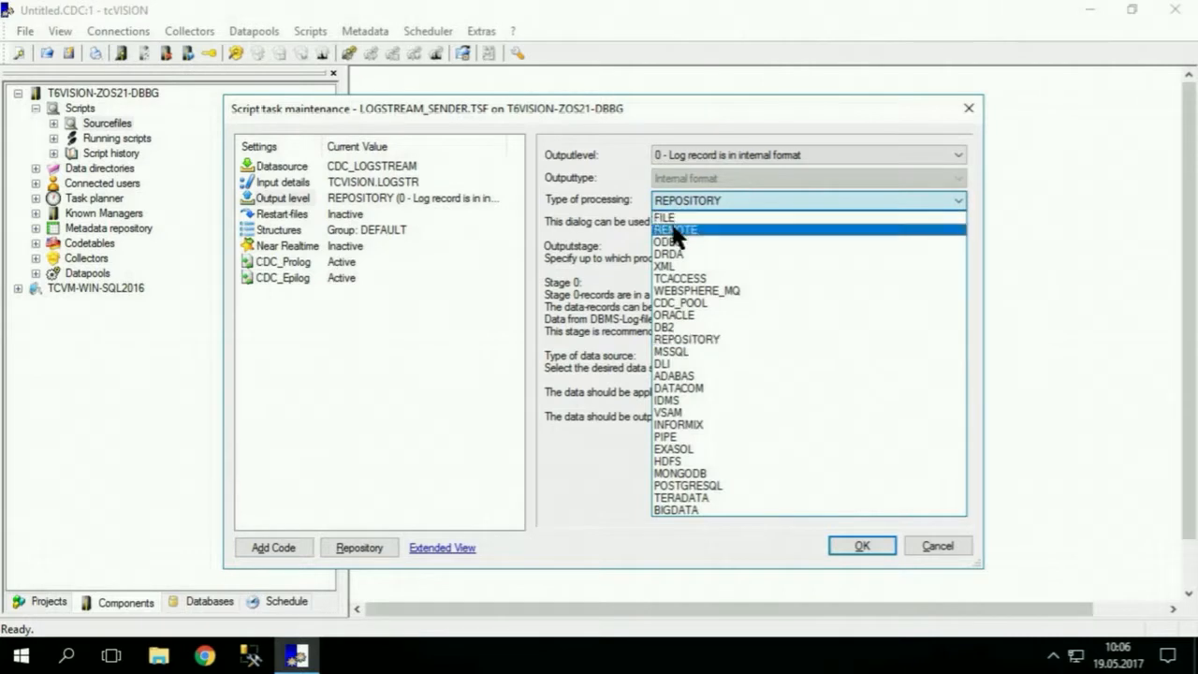
left_click(673, 228)
Step: Direct the script's remote output to the TCVM-WIN-SQL2016 manager with RT.REMOTE2SQLSERVER.TSF as the remote script
left_click(288, 213)
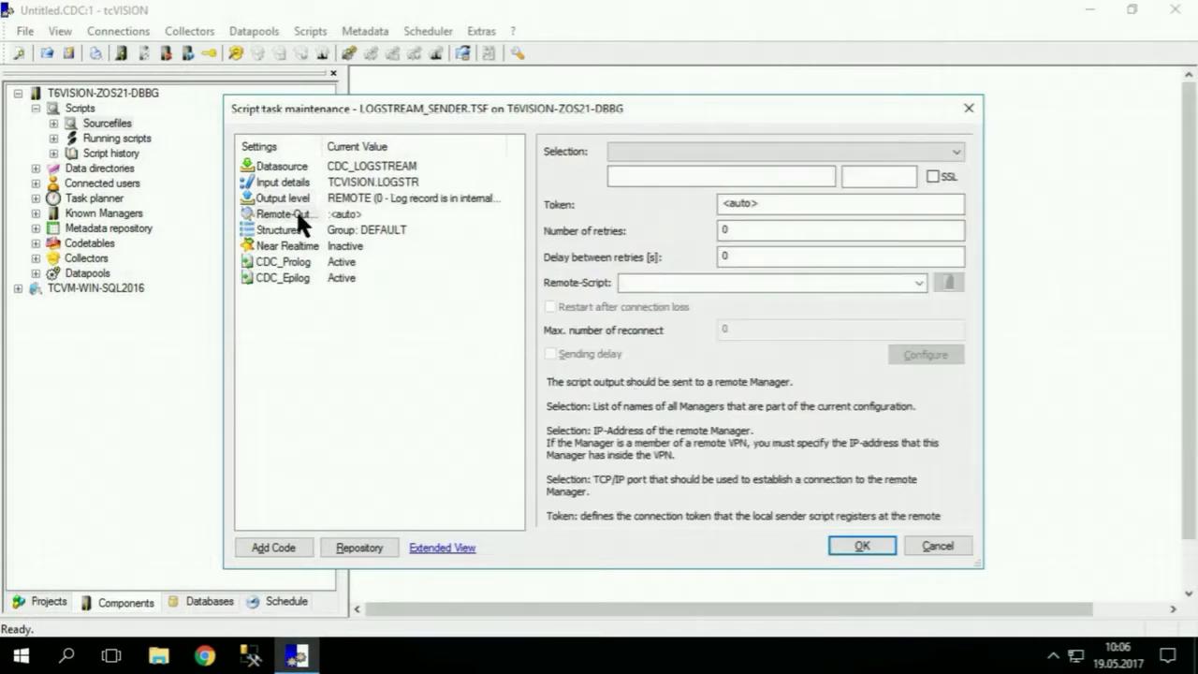
left_click(874, 149)
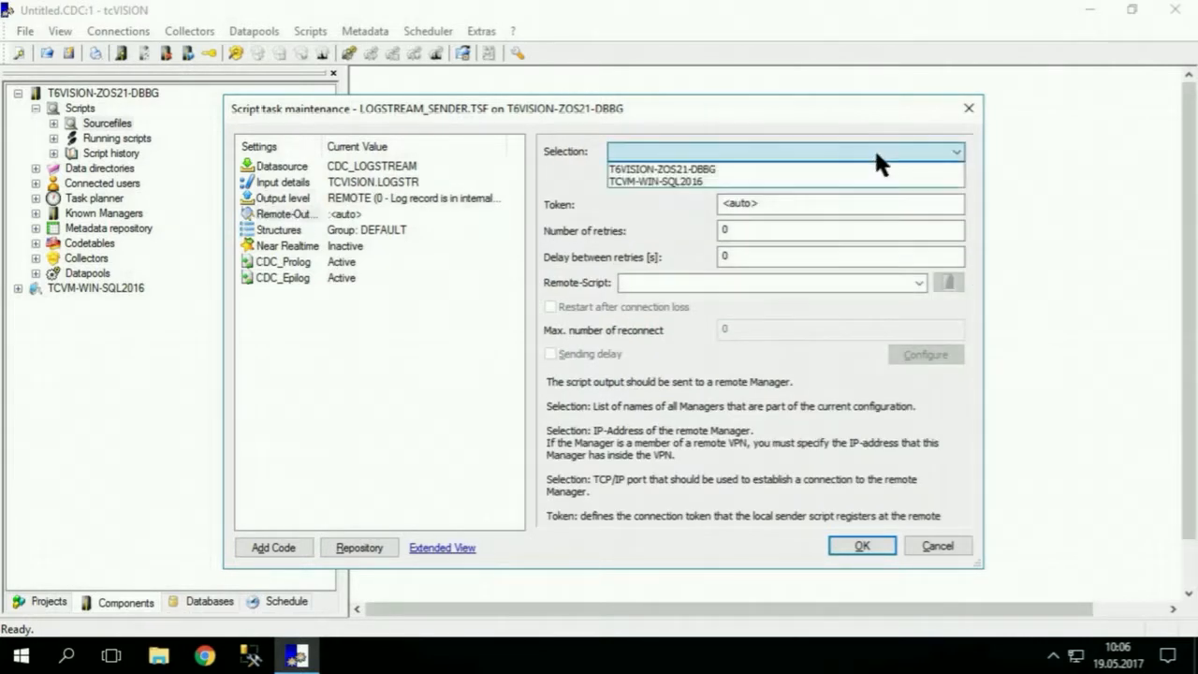
left_click(839, 182)
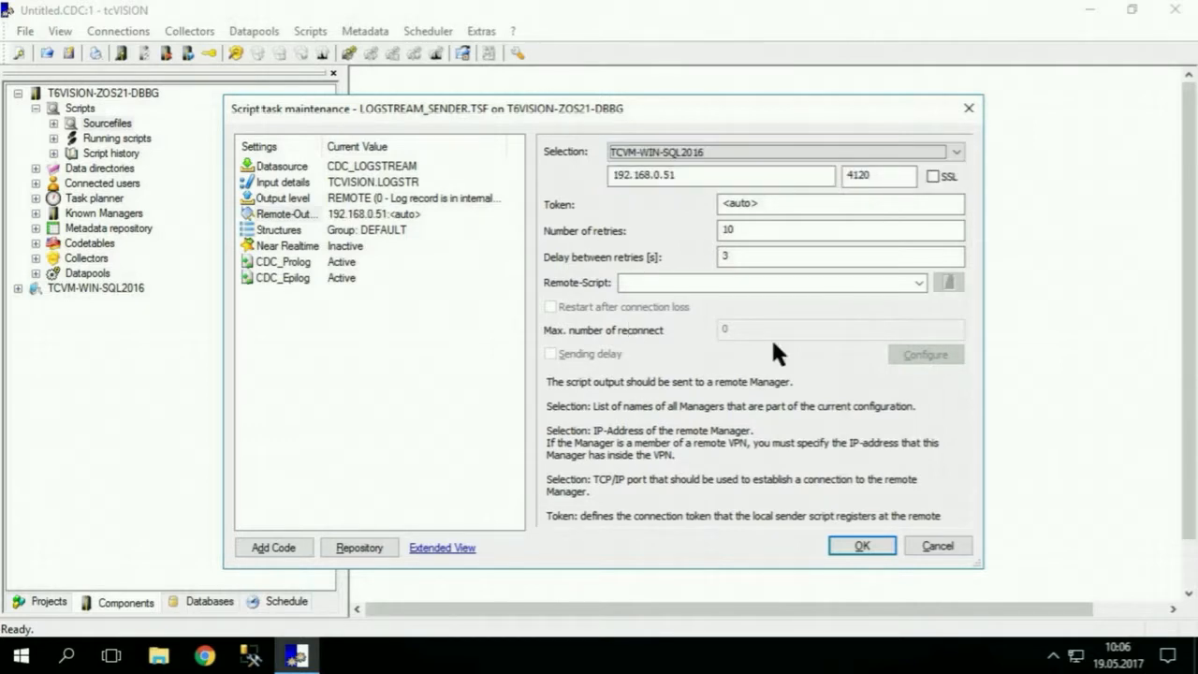
left_click(918, 283)
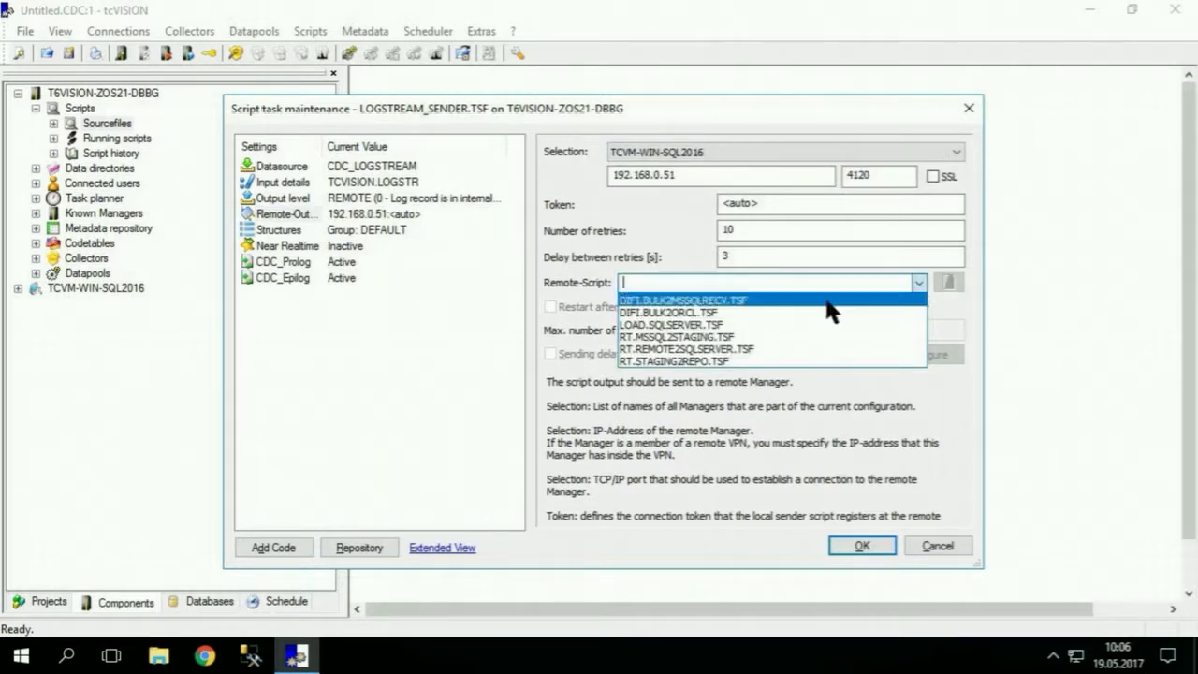
left_click(789, 348)
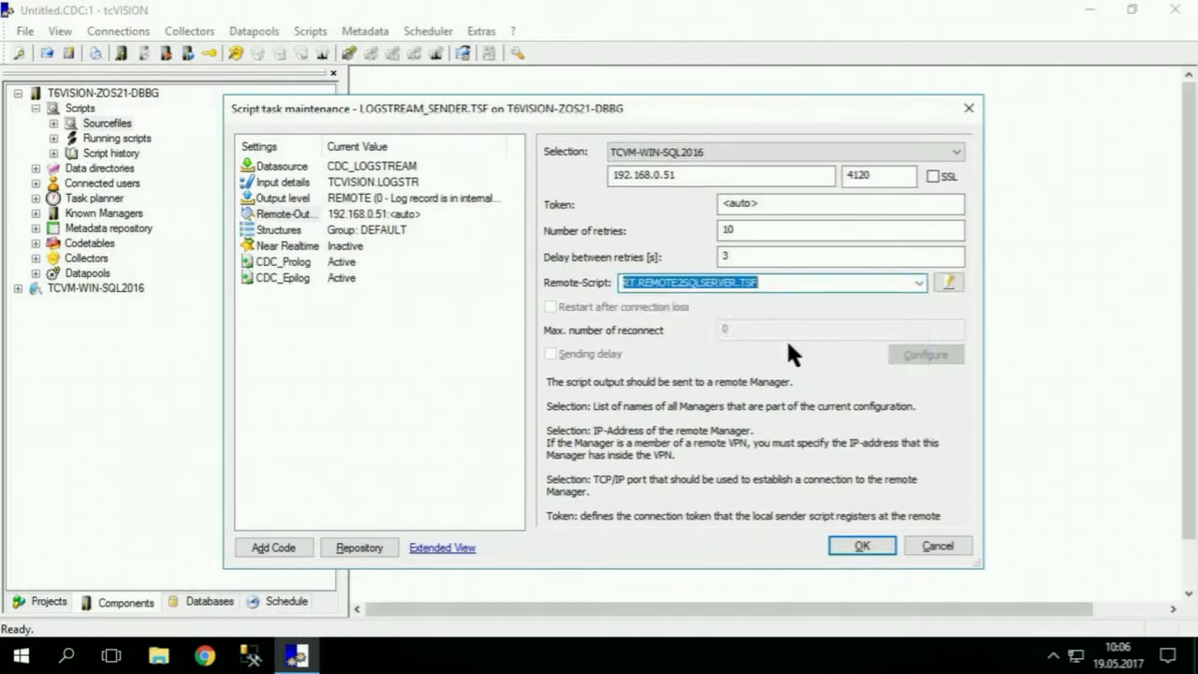
Step: Turn off Terminate when finished reading in the near-realtime settings and save the LOGSTREAM_SENDER script
left_click(293, 247)
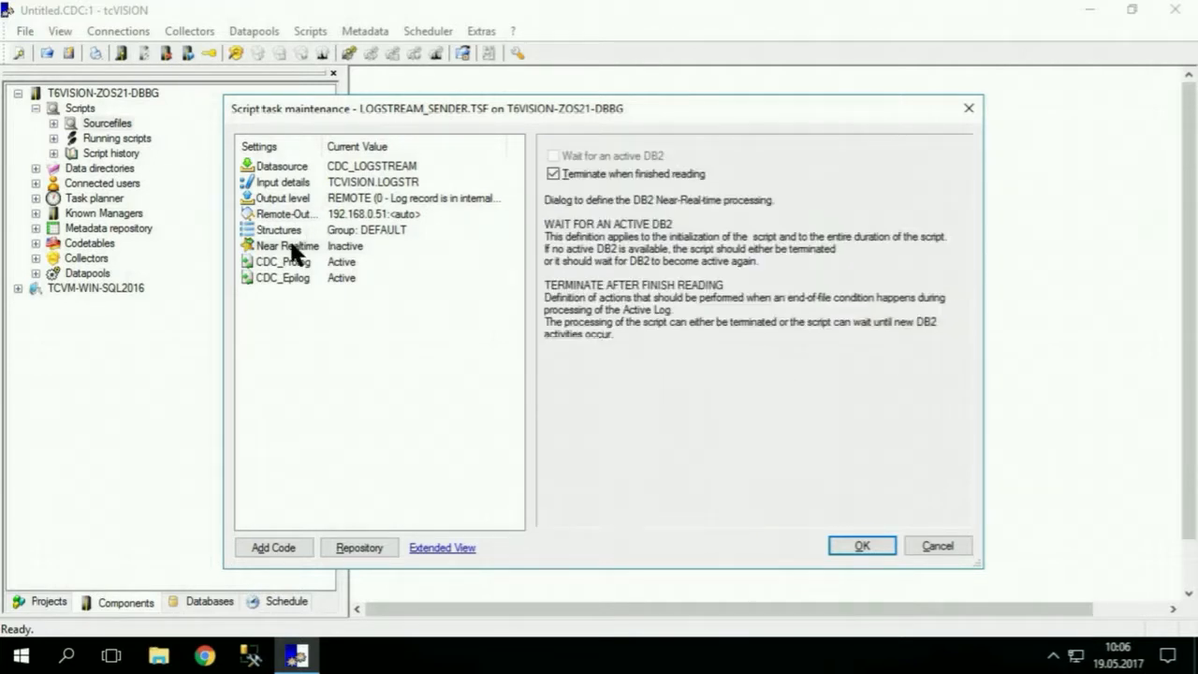
left_click(553, 174)
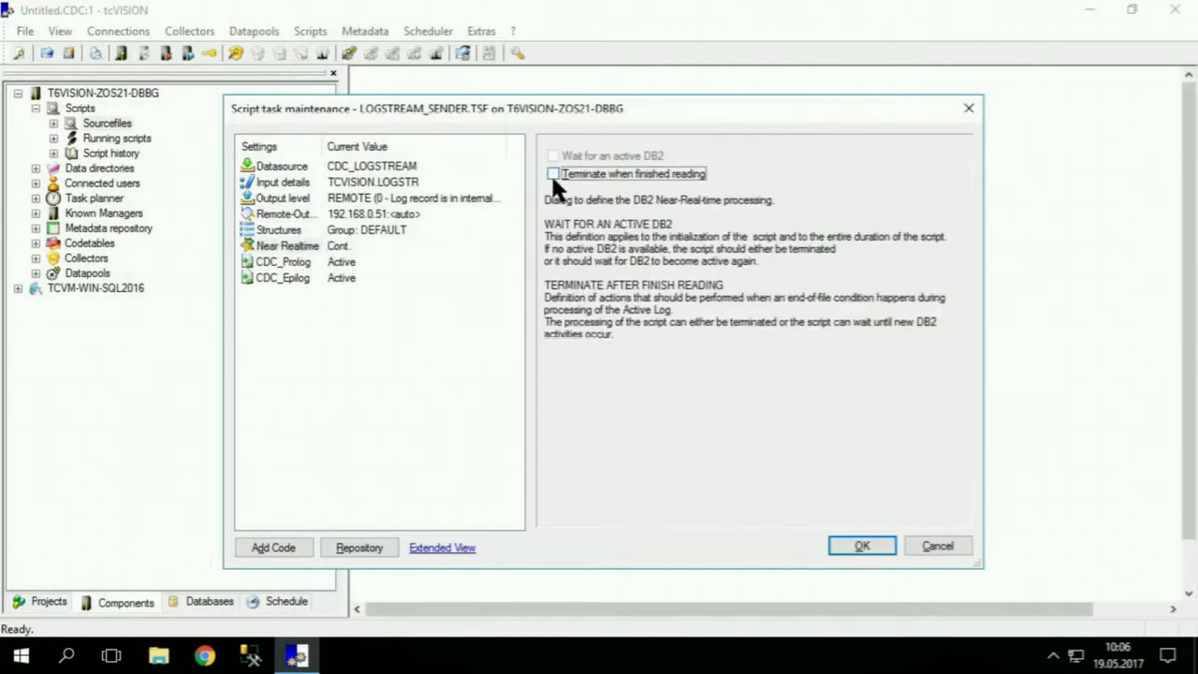
left_click(862, 546)
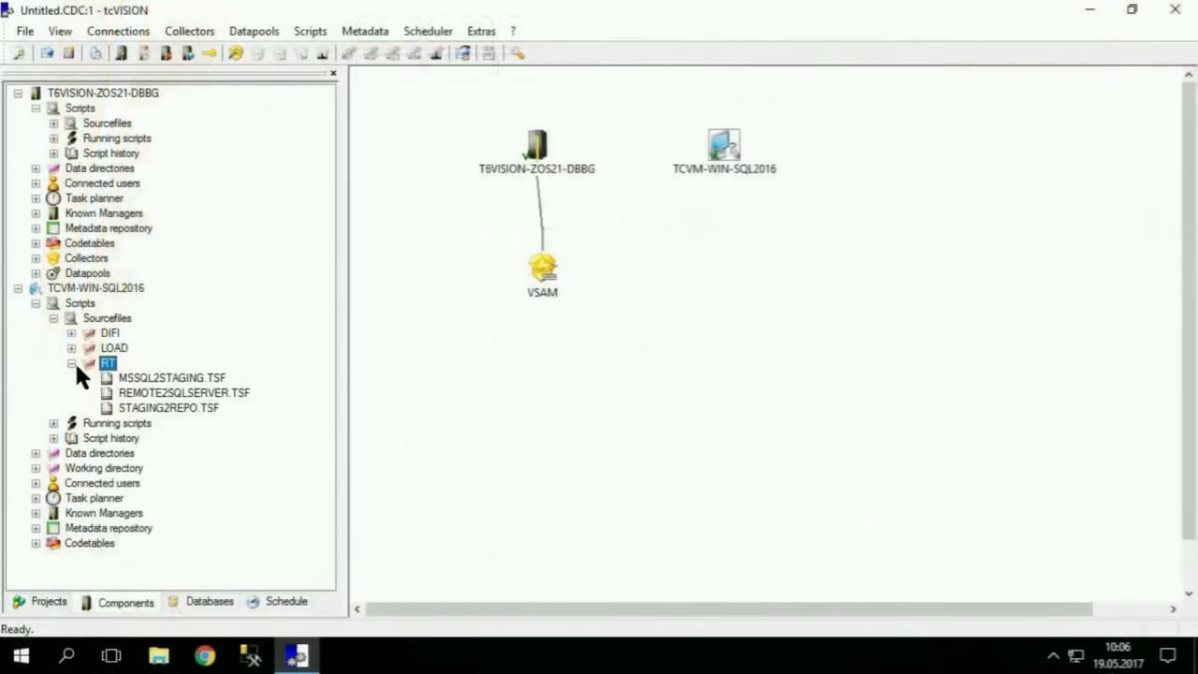
Step: Open the REMOTE2SQLSERVER.TSF script of the TCVM-WIN-SQL2016 manager and review its data source and output level settings
left_click(173, 394)
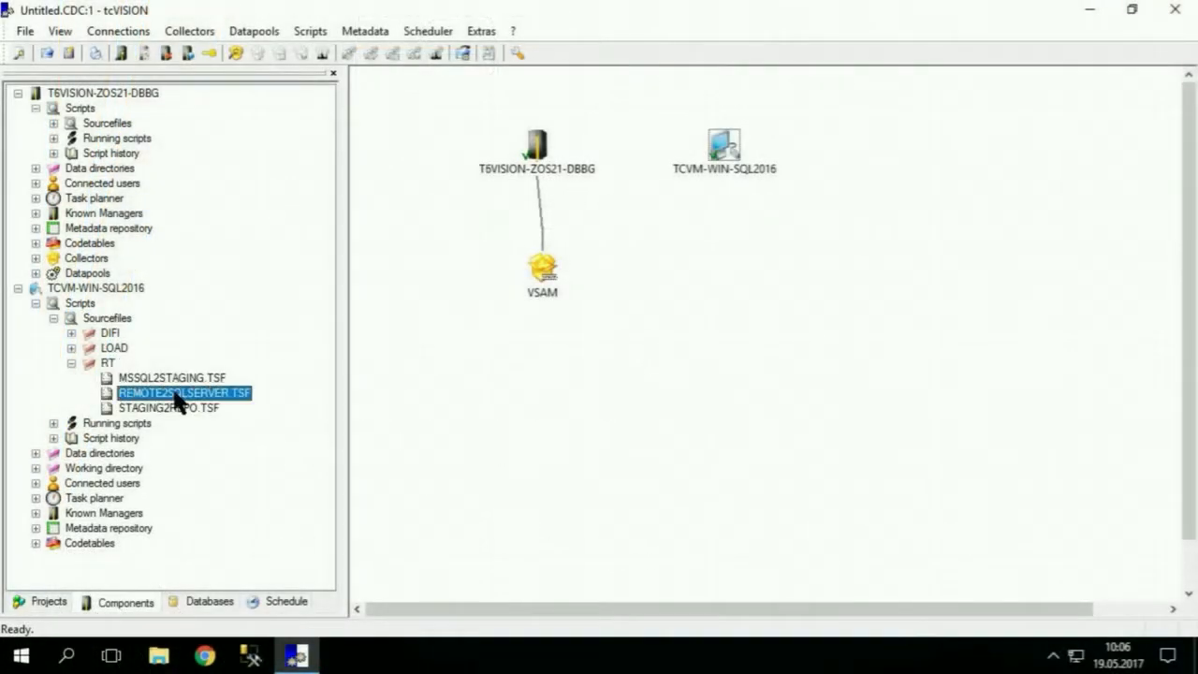
right_click(185, 395)
left_click(257, 329)
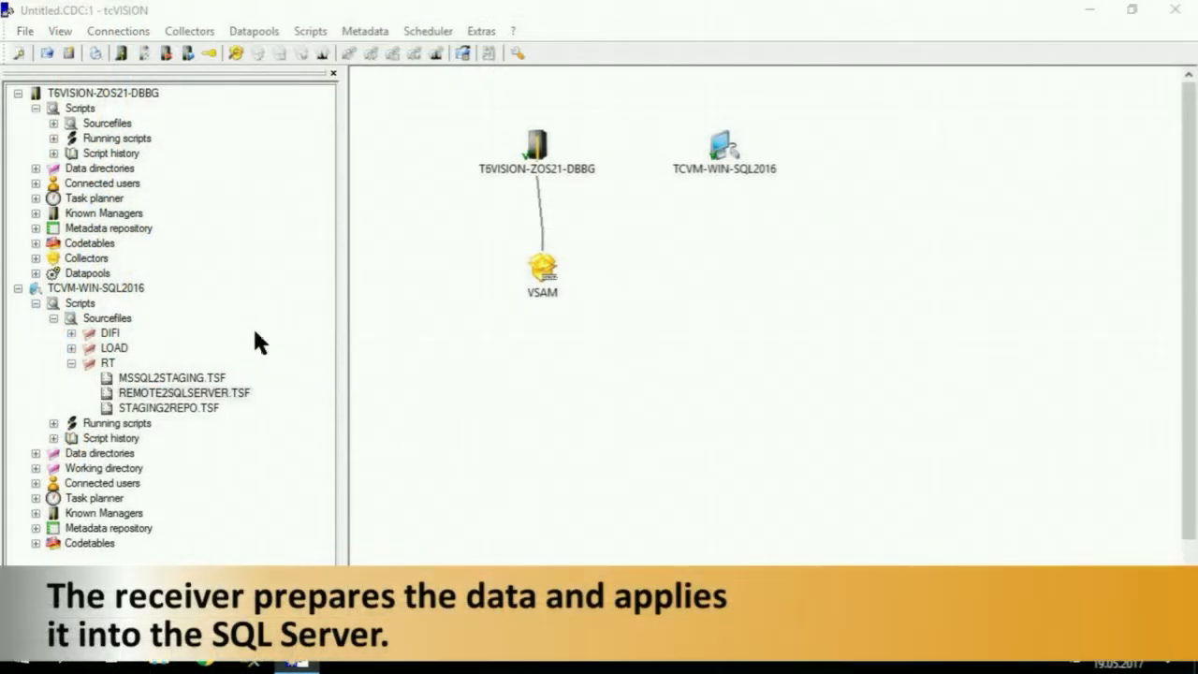
left_click(311, 167)
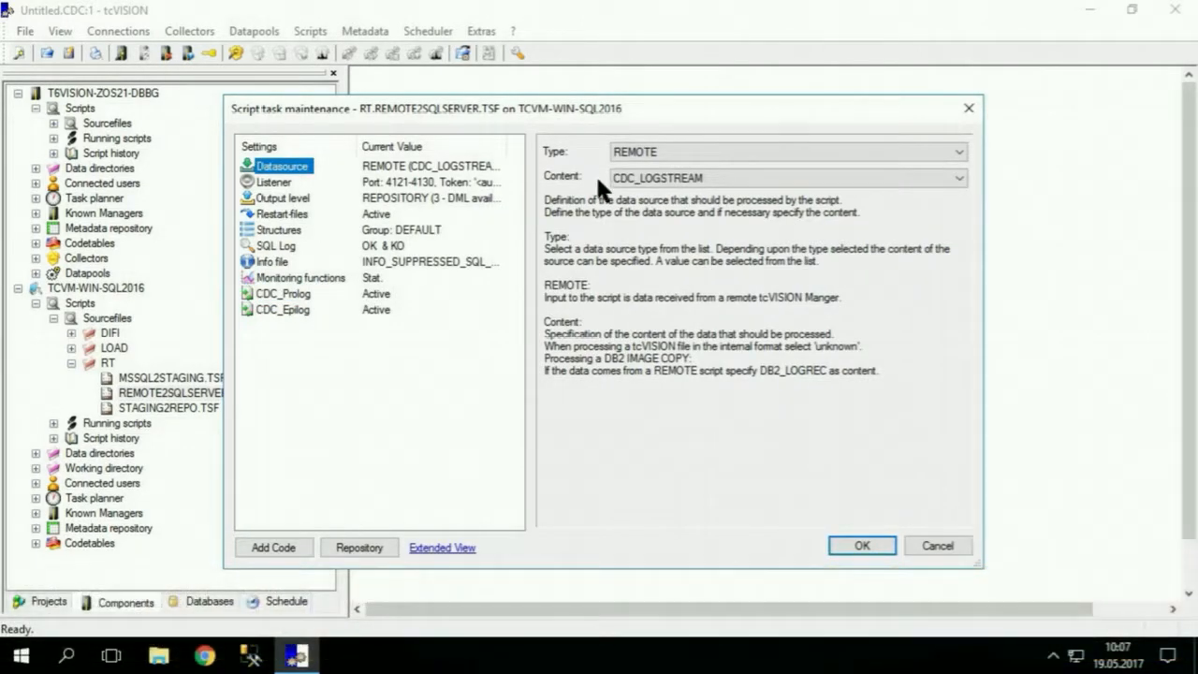
left_click(279, 198)
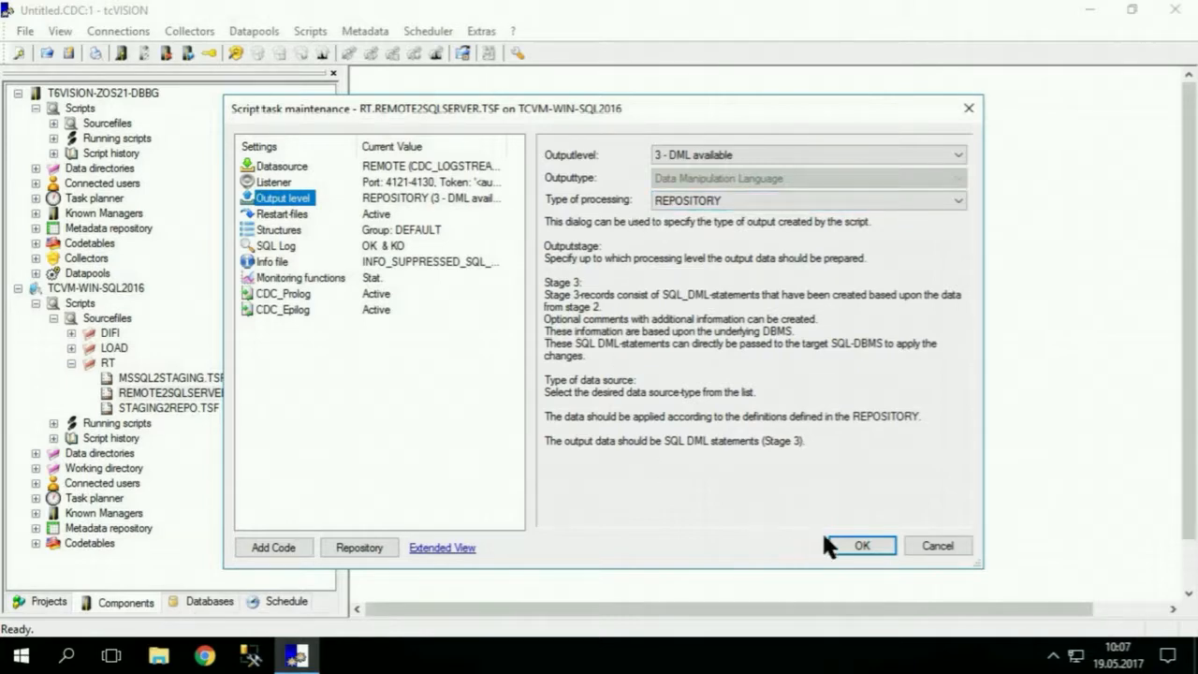
left_click(860, 545)
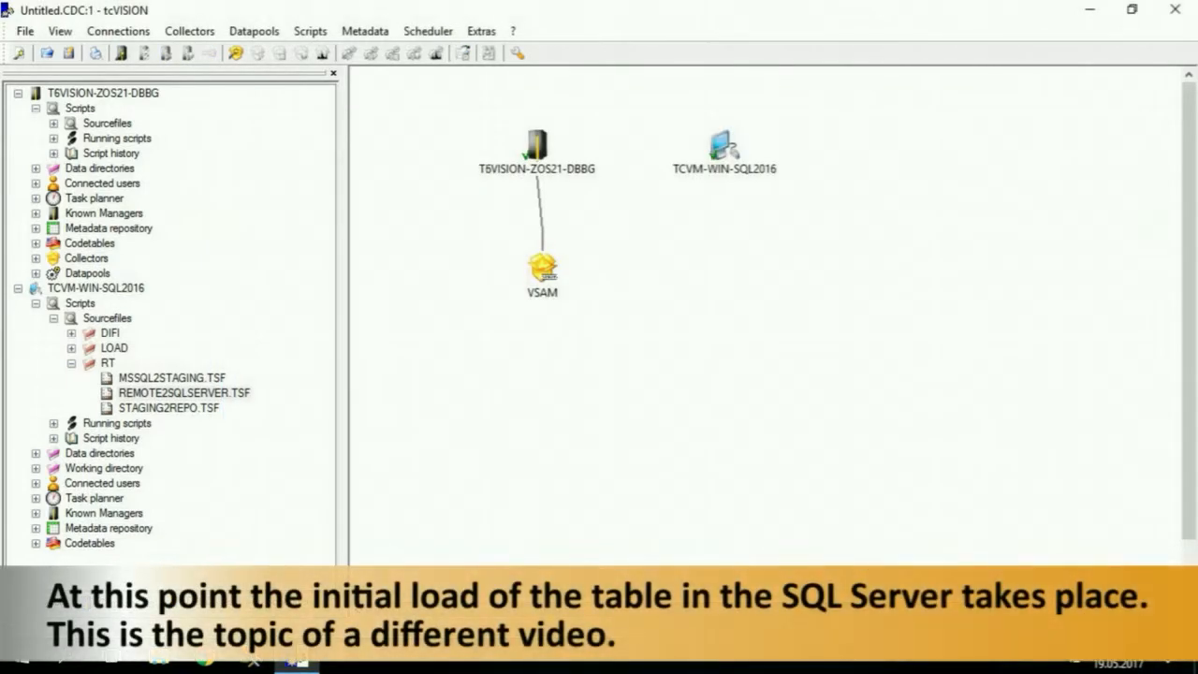
Step: Start the LOGSTREAM_SENDER script from the source files of the T6VISION-ZOS21-DBBG manager
left_click(54, 123)
right_click(121, 193)
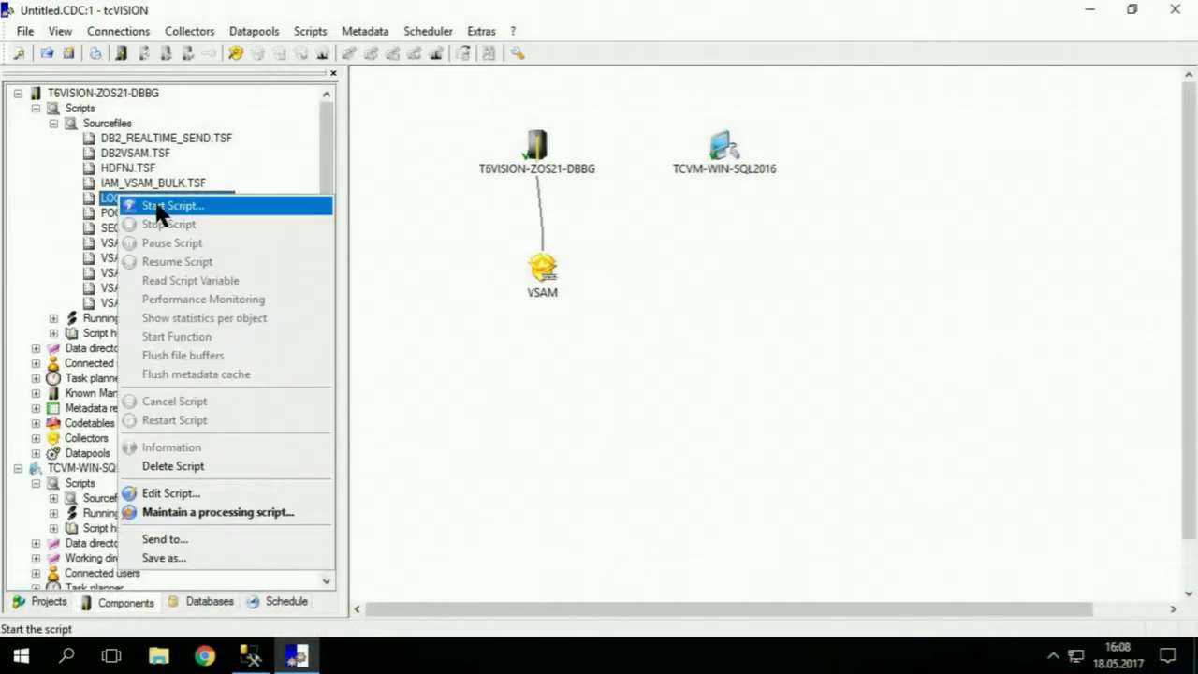
left_click(160, 205)
left_click(53, 122)
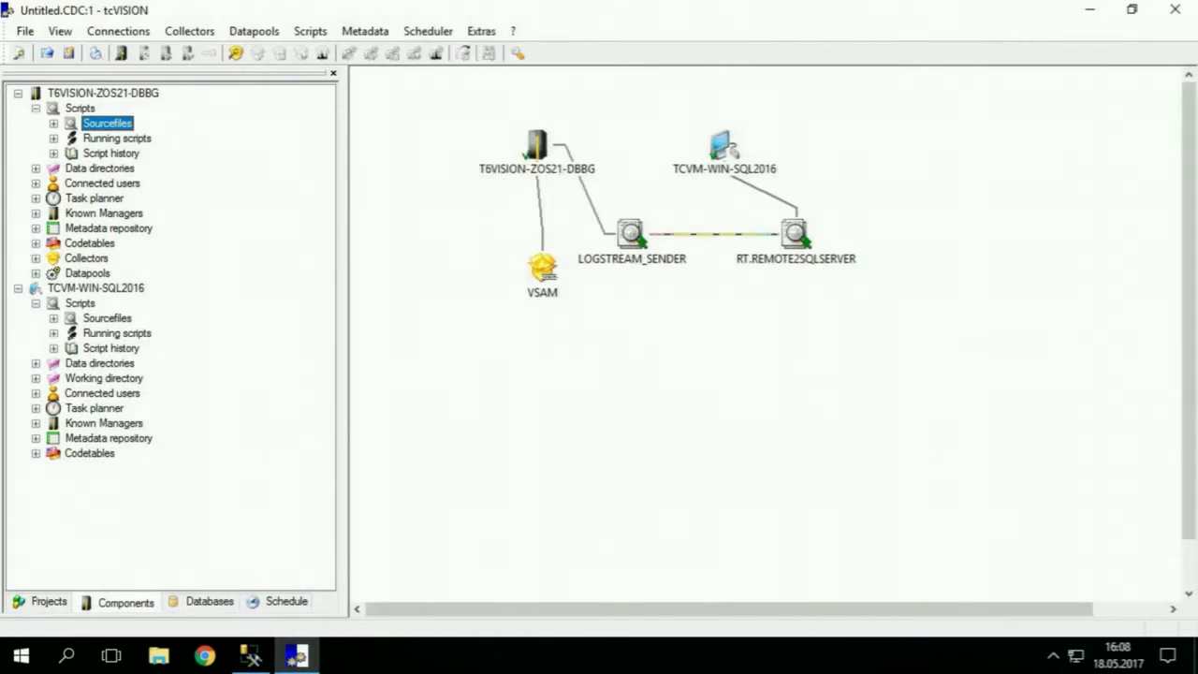
Step: Switch to the x3270 mainframe terminal and open the USER.JCLLIB data set for editing through the Data Set List Utility (option 3, then 4)
key("alt+Tab")
type("3")
key("Return")
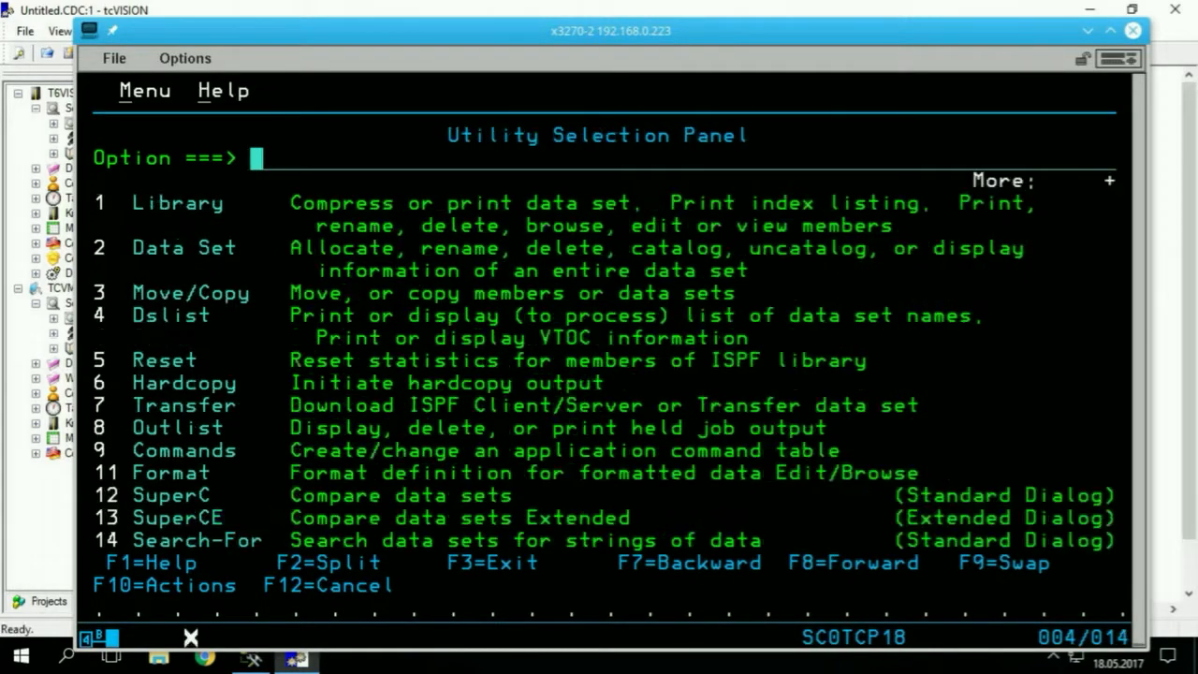
type("4")
key("Return")
key("Tab")
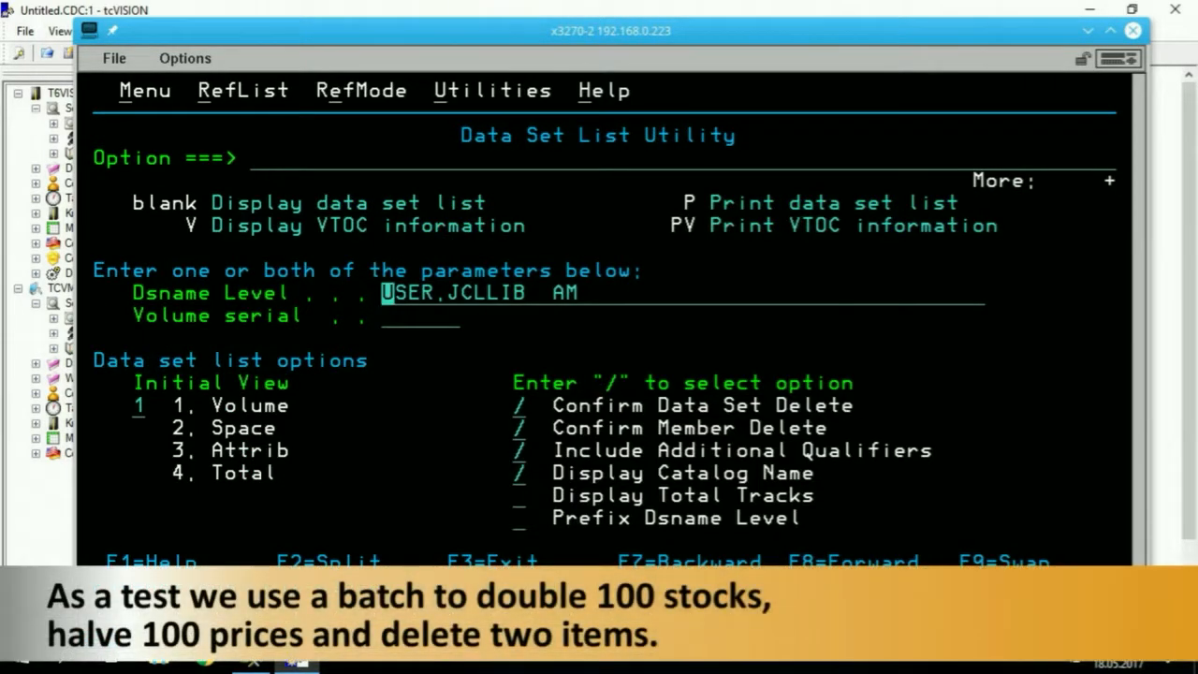
key("Return")
type("e")
key("Return")
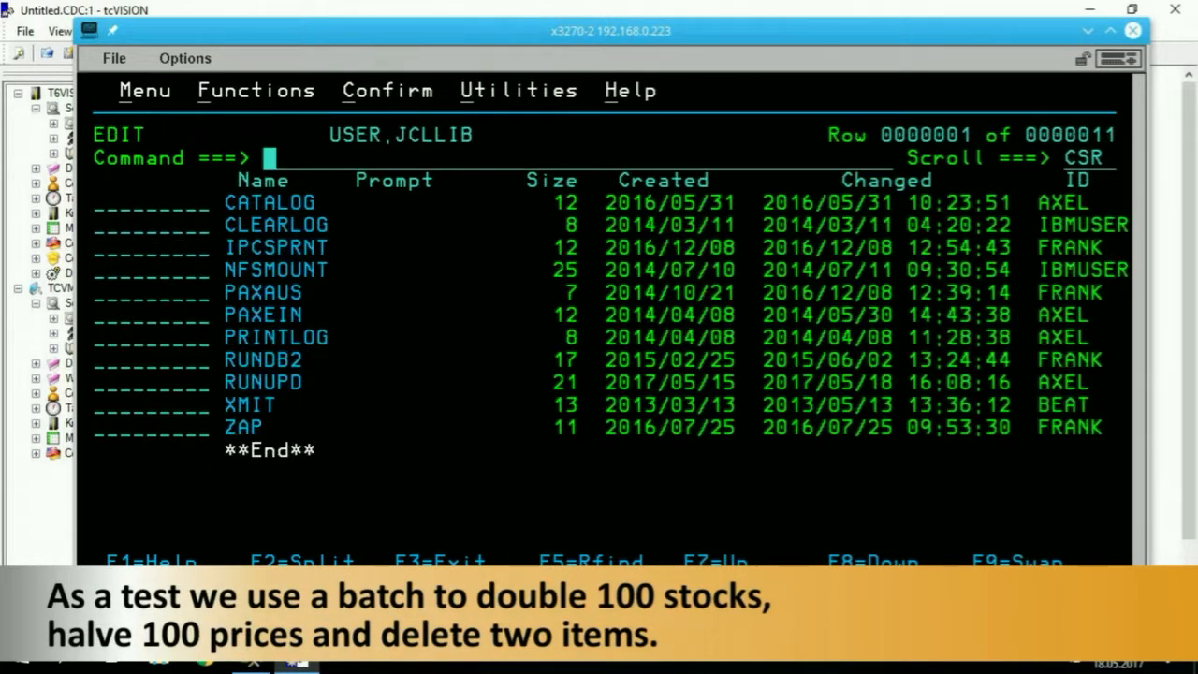
Step: Submit the RUNUPD member of USER.JCLLIB as a batch job with sub
key("Tab")
key("Tab")
key("Tab")
key("Tab")
key("Tab")
key("Tab")
key("Tab")
key("Tab")
key("Tab")
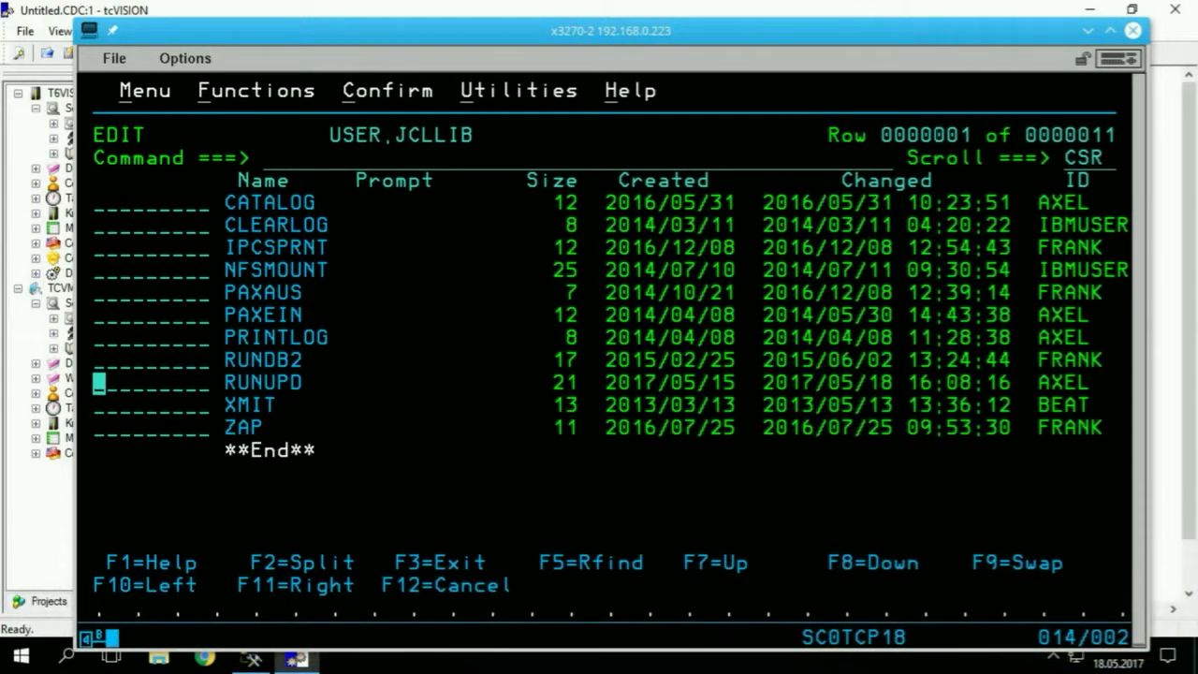
type("sub")
key("Return")
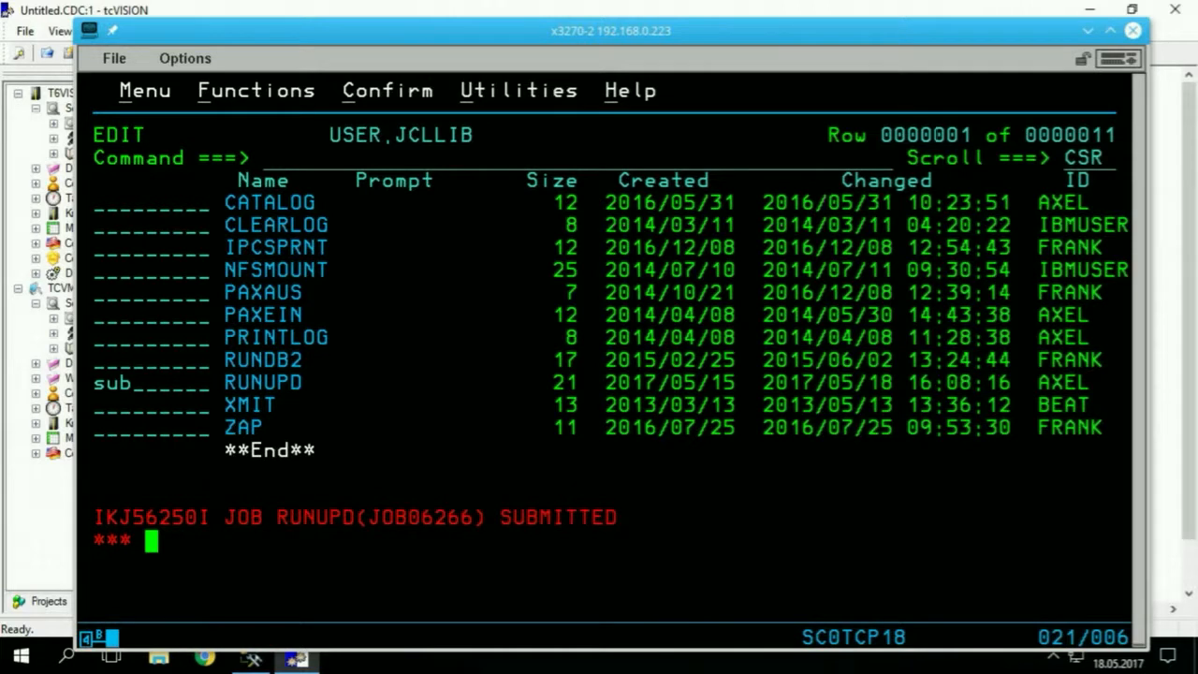
key("Return")
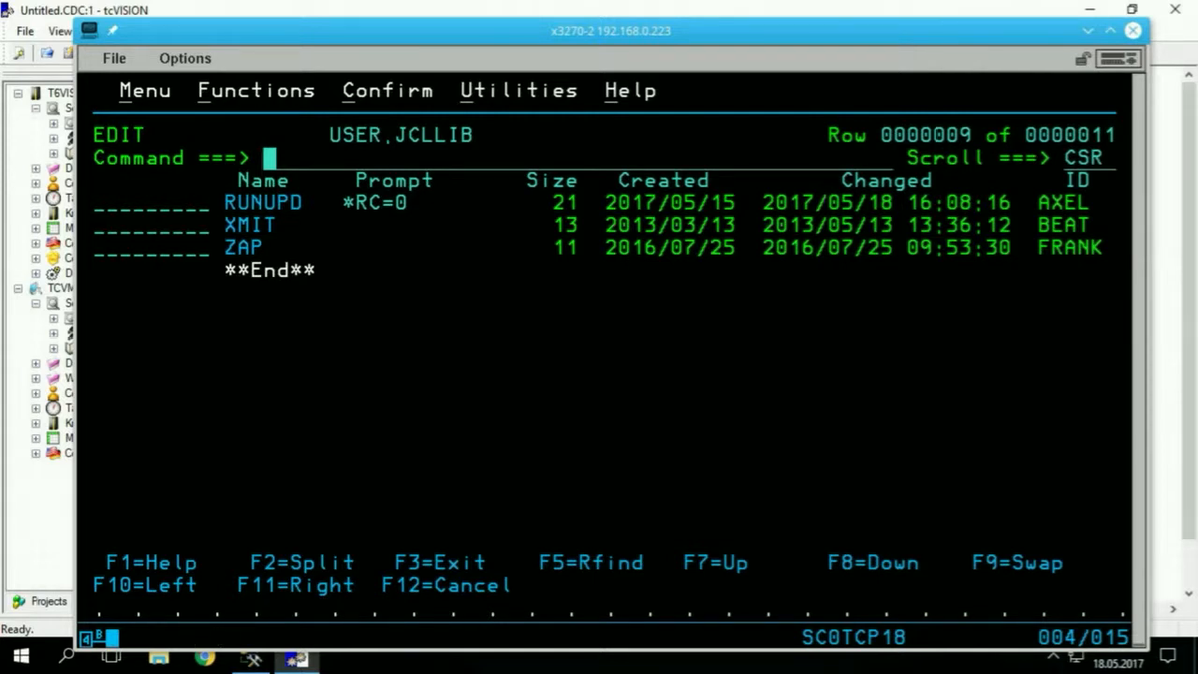
Step: Return to tcVISION and show the statistics per object for the running RT.REMOTE2SQLSERVER script
left_click(245, 11)
right_click(794, 231)
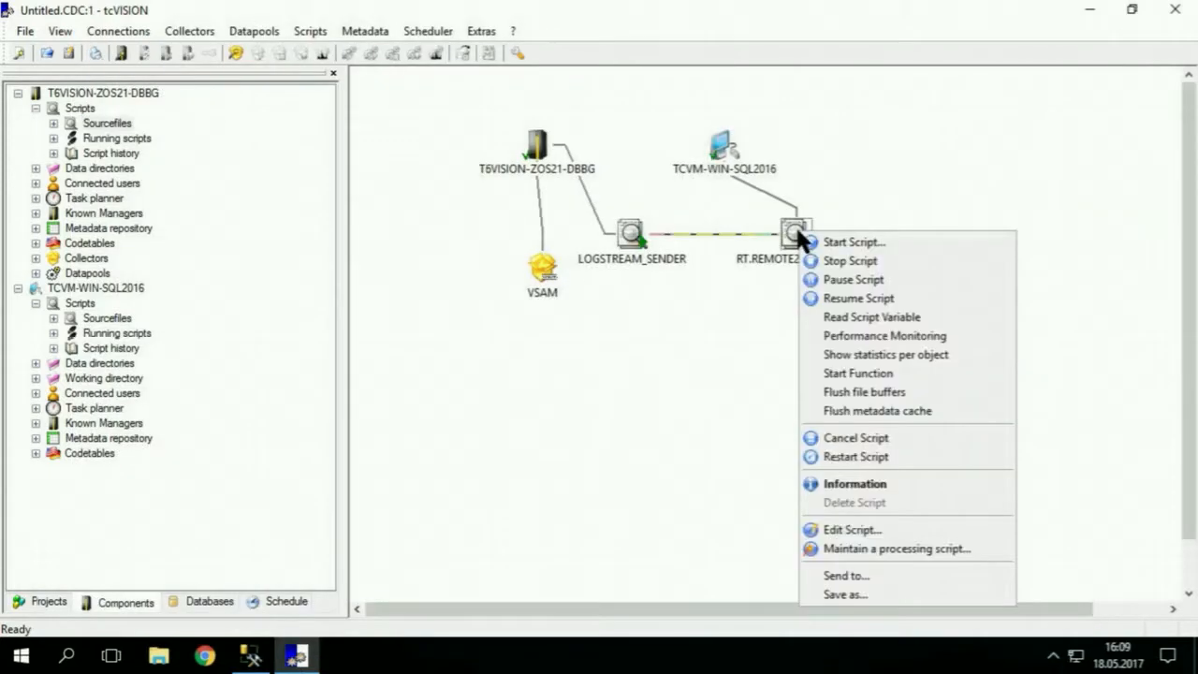
left_click(869, 354)
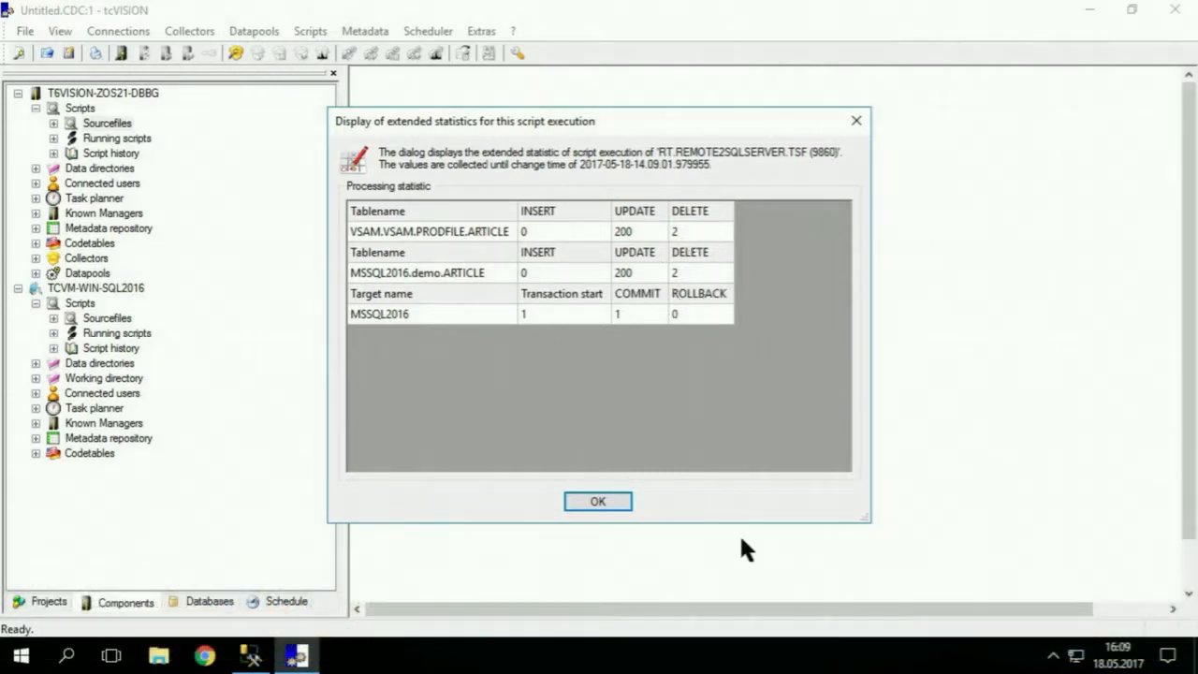
Step: Switch to SQL Server Management Studio and query the top 1000 rows of the demo.ARTICLE table in the tcVISION database
left_click(251, 655)
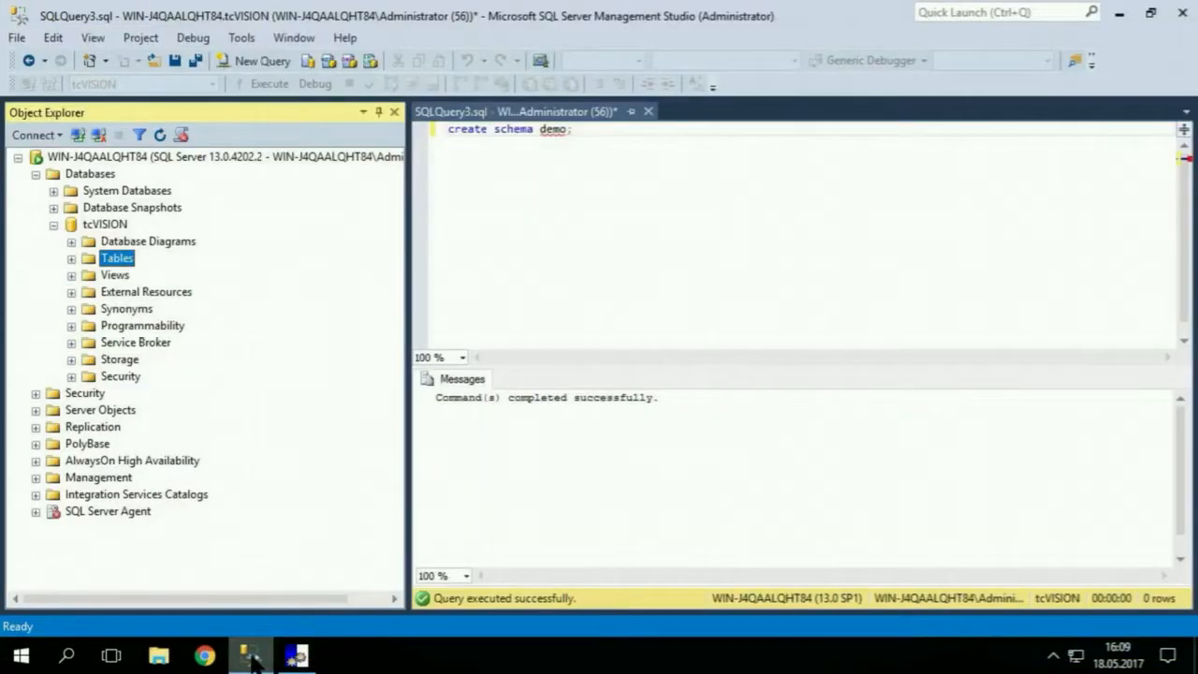
left_click(72, 258)
left_click(88, 224)
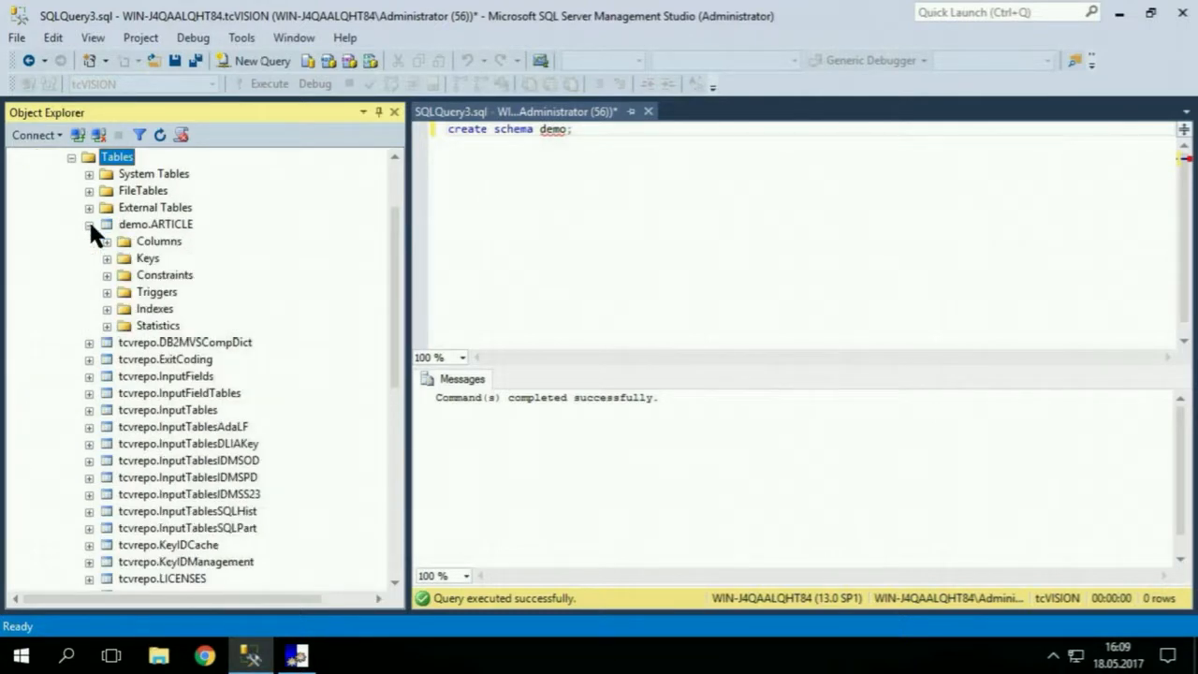
right_click(134, 224)
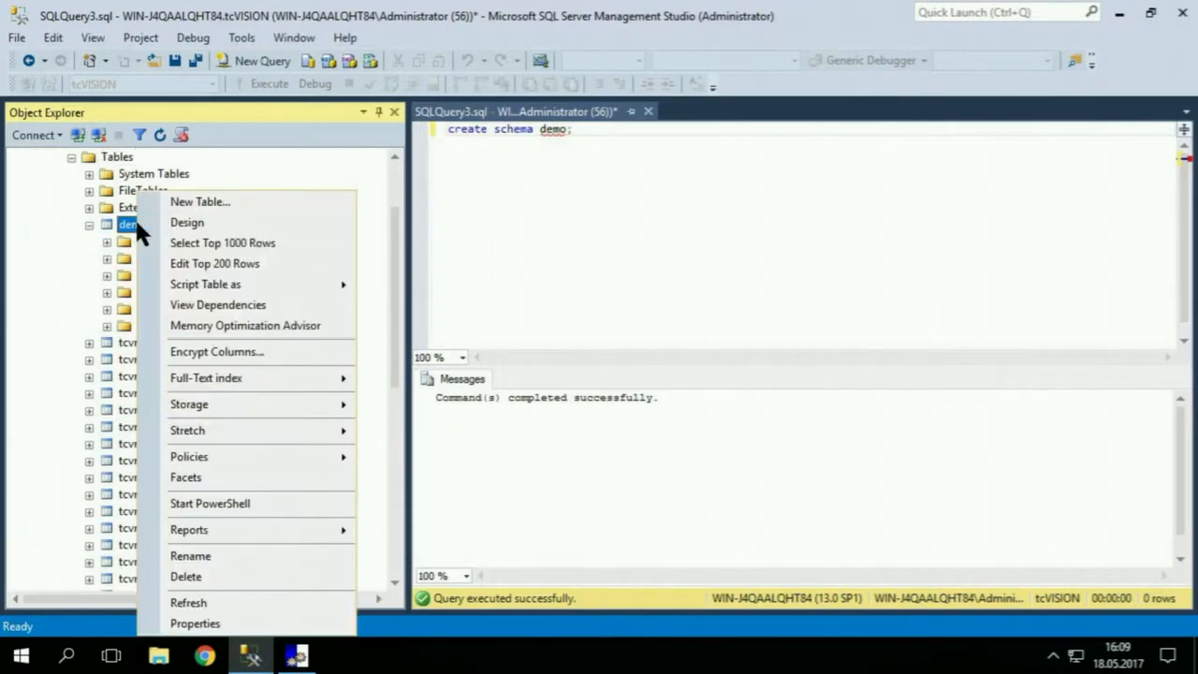
left_click(260, 242)
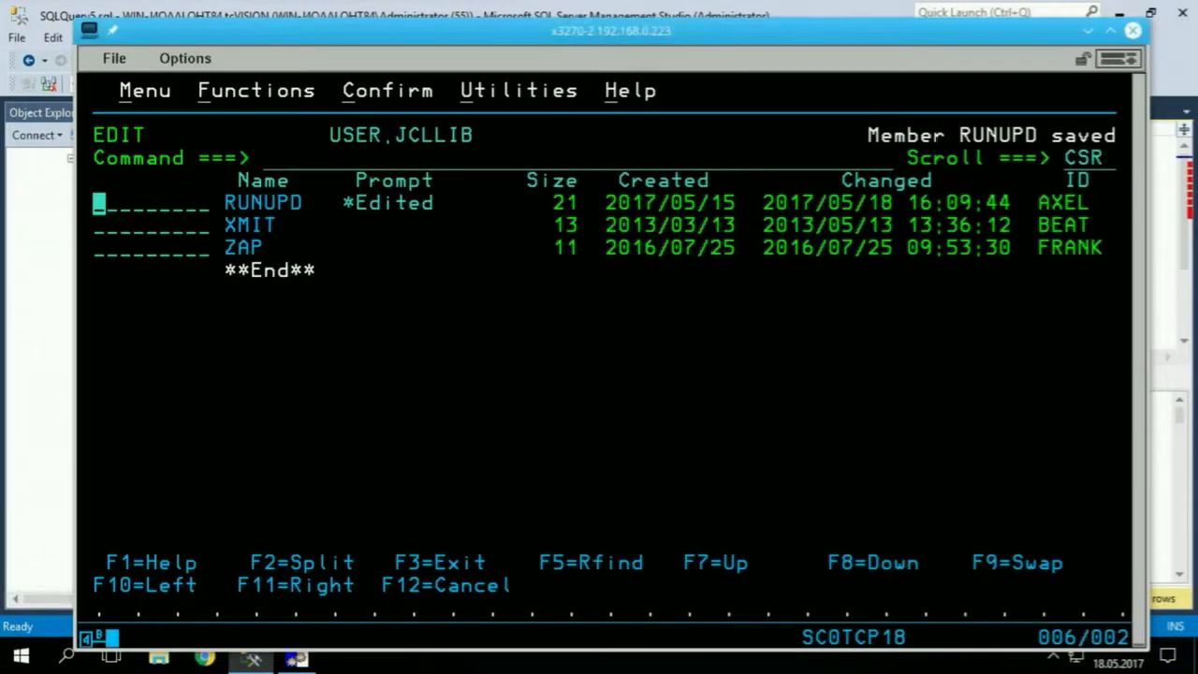
Step: Submit the edited RUNUPD member again in the mainframe terminal and acknowledge the job messages
type("sub")
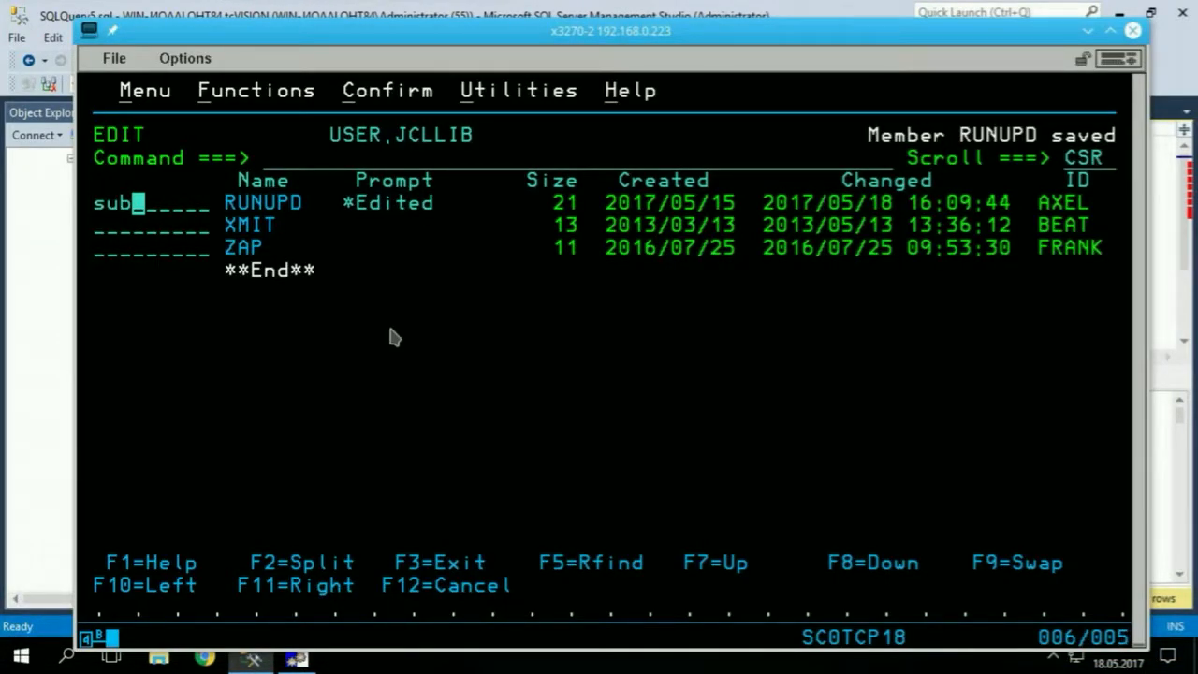
key("Return")
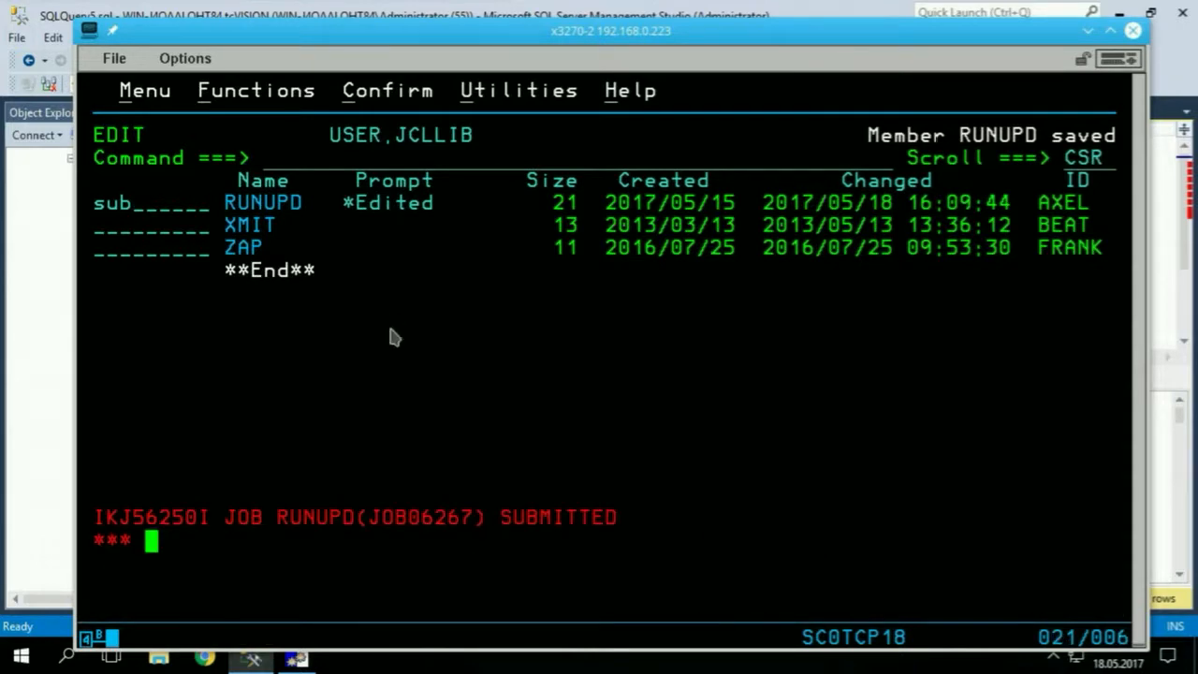
key("Return")
key("F3")
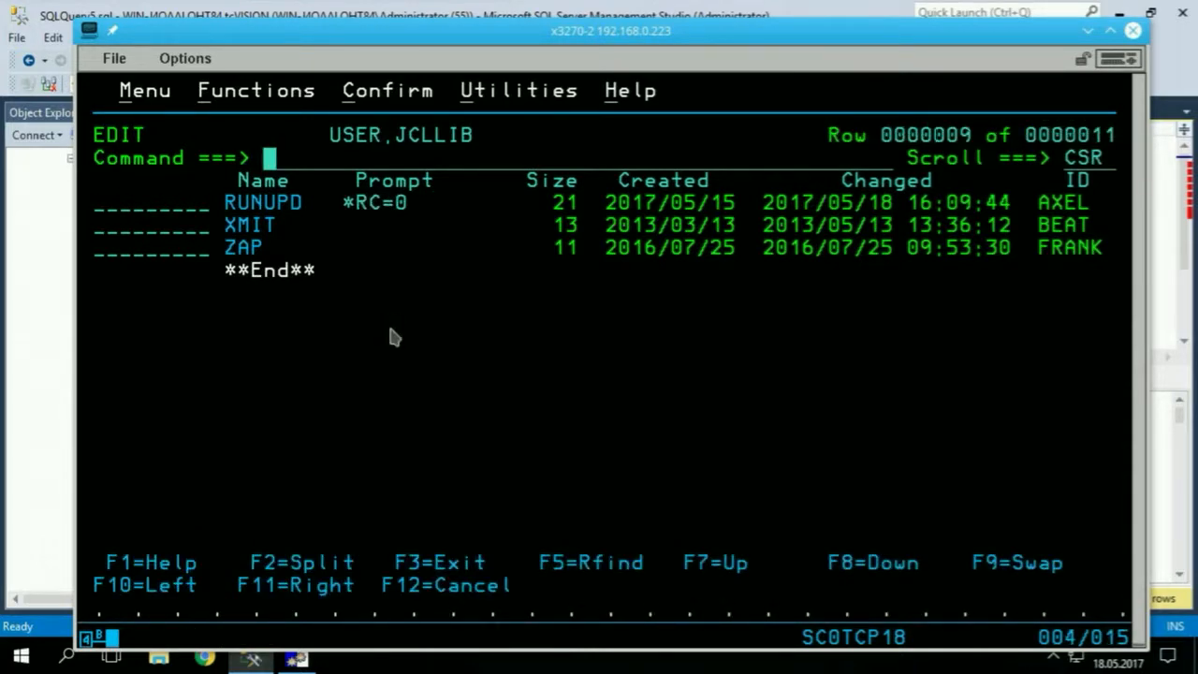
key("Return")
key("Return")
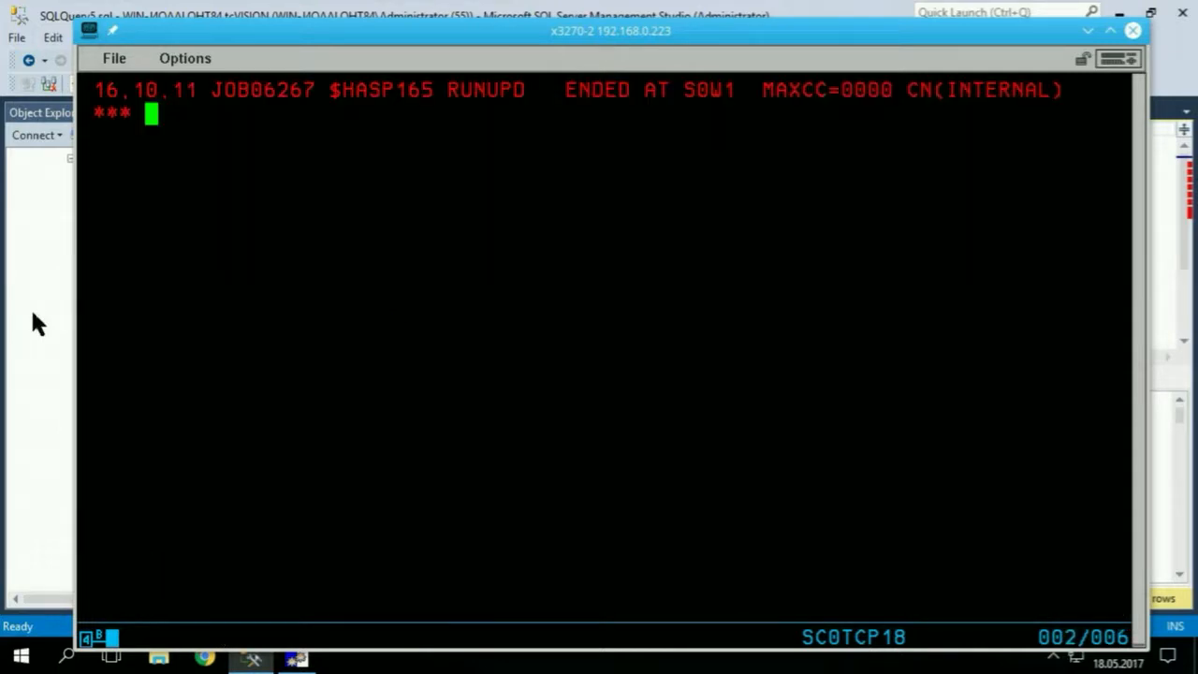
Step: Return to SQL Server Management Studio and rerun the demo.ARTICLE query to check the replicated stock values
left_click(32, 323)
left_click(719, 268)
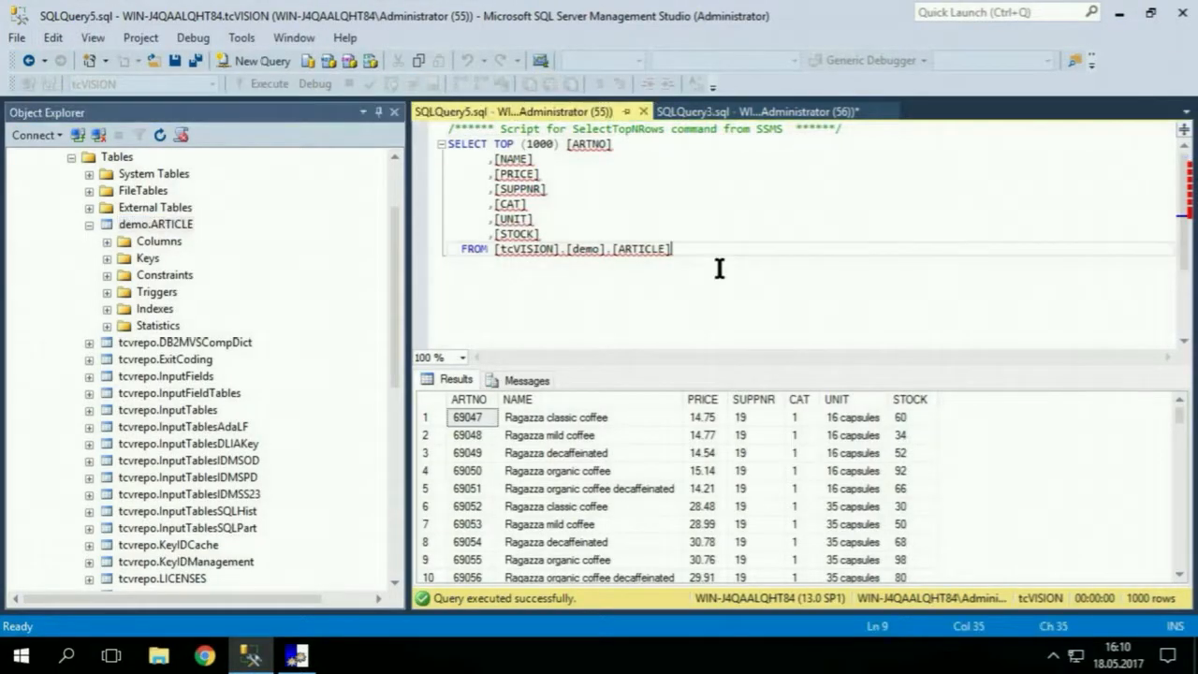
key("F5")
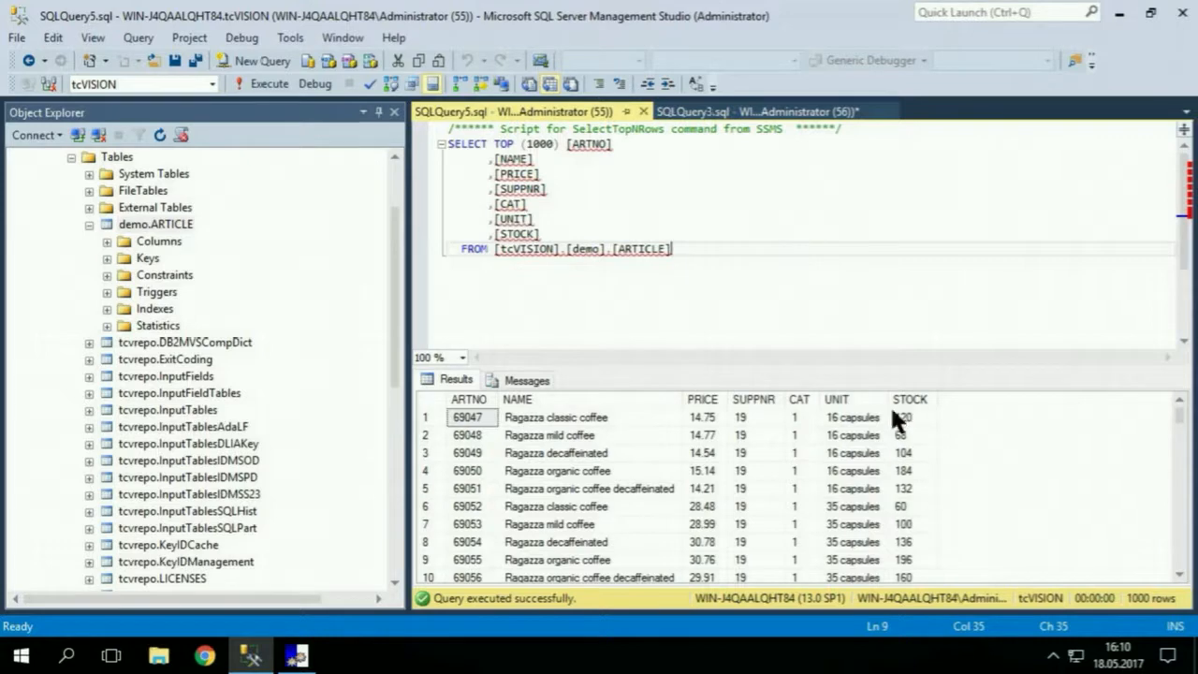